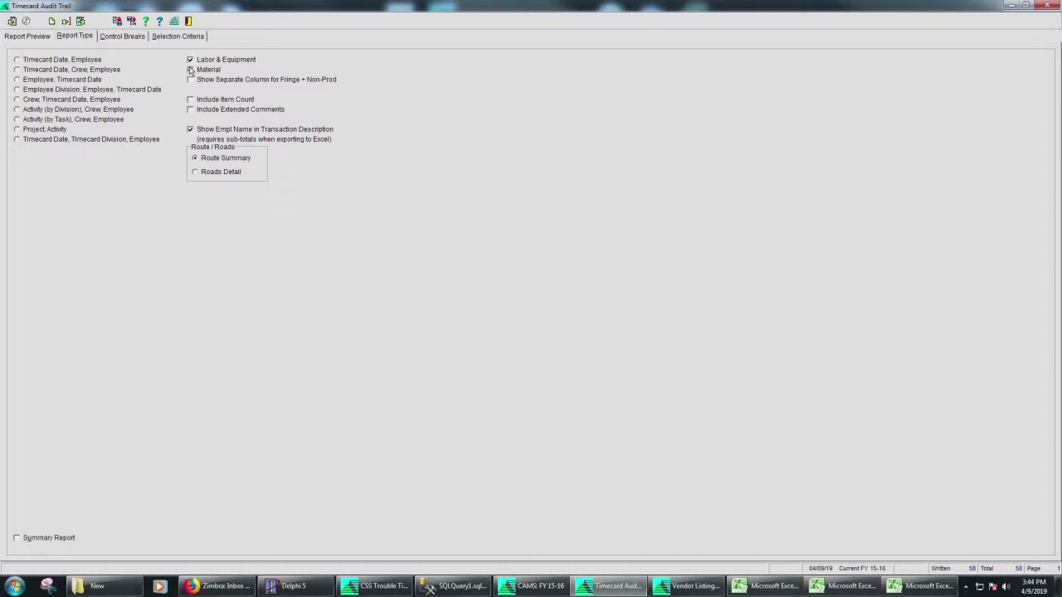
Switch to the Vendor Listing Report, include the list of work interests and run the report.
{"action": "left_click", "coordinate": [688, 586]}
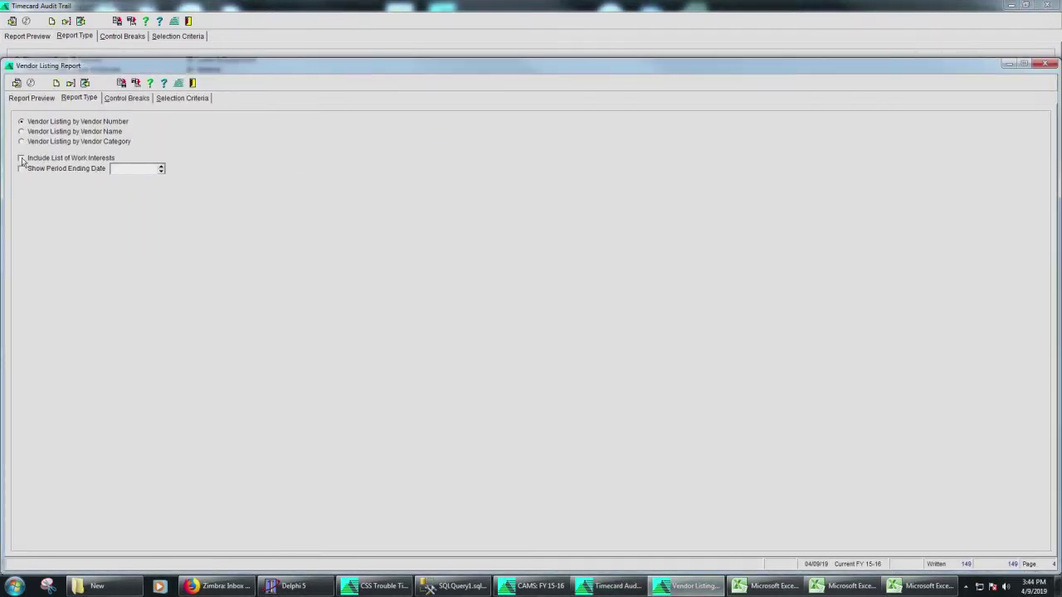
{"action": "left_click", "coordinate": [33, 98]}
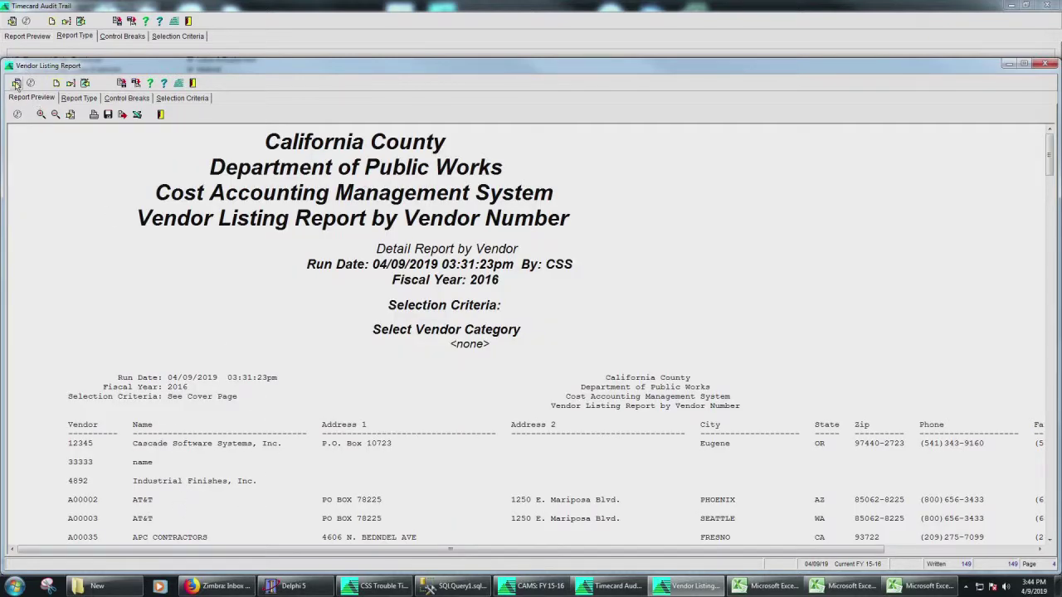
{"action": "left_click", "coordinate": [80, 98]}
{"action": "left_click", "coordinate": [30, 159]}
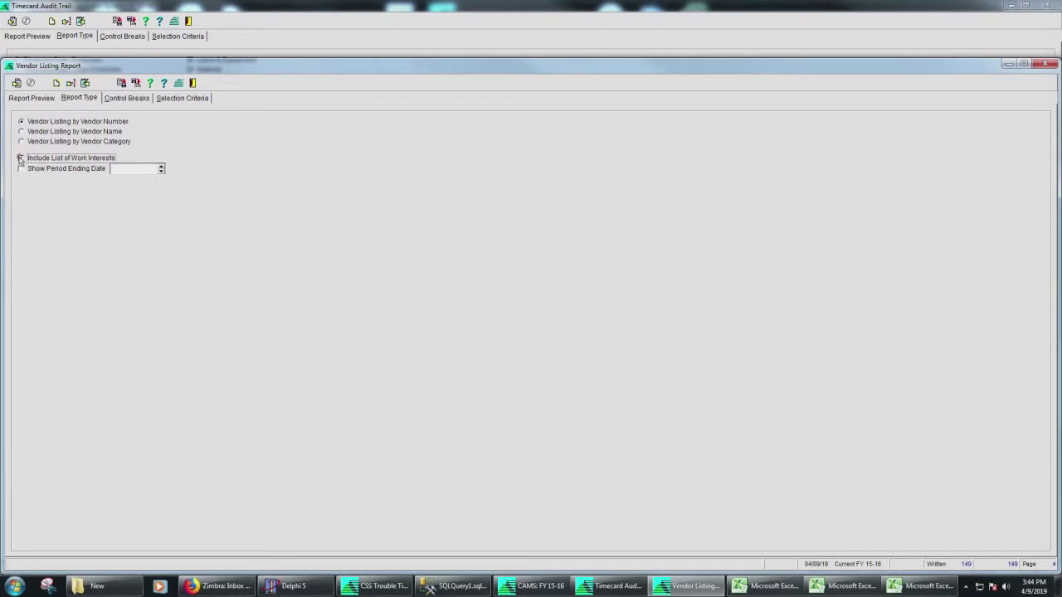
{"action": "left_click", "coordinate": [17, 83]}
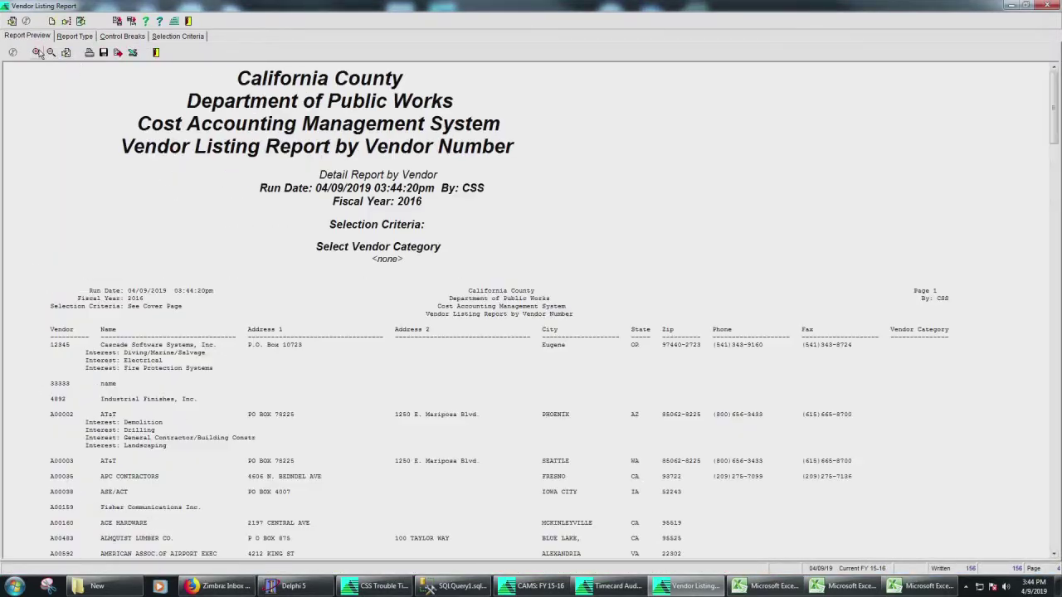
Enlarge the report preview and highlight the work interests listed under the first vendor.
{"action": "left_click", "coordinate": [38, 53]}
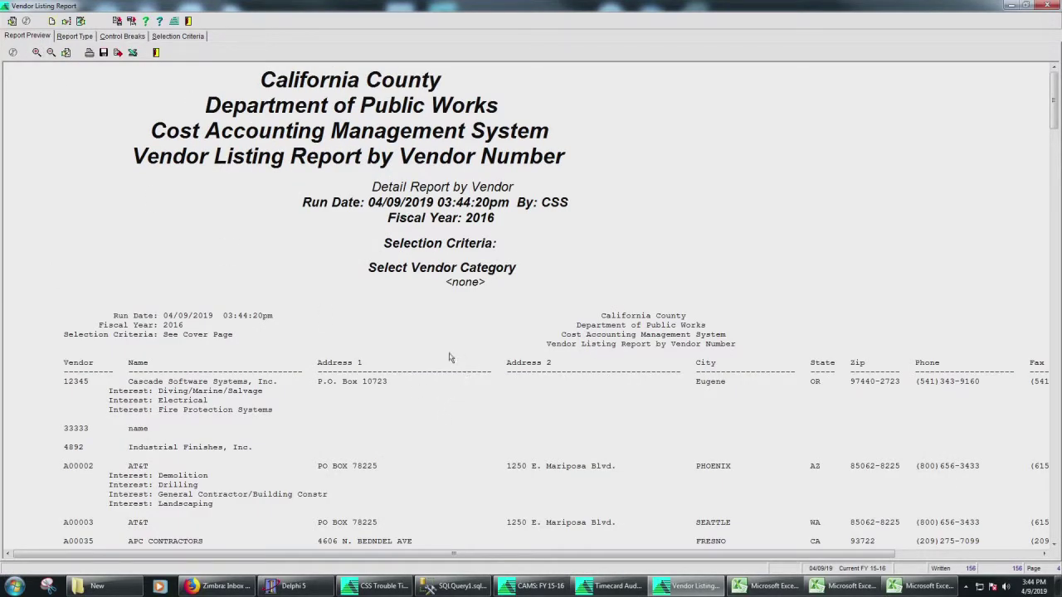
{"action": "left_click", "coordinate": [36, 52]}
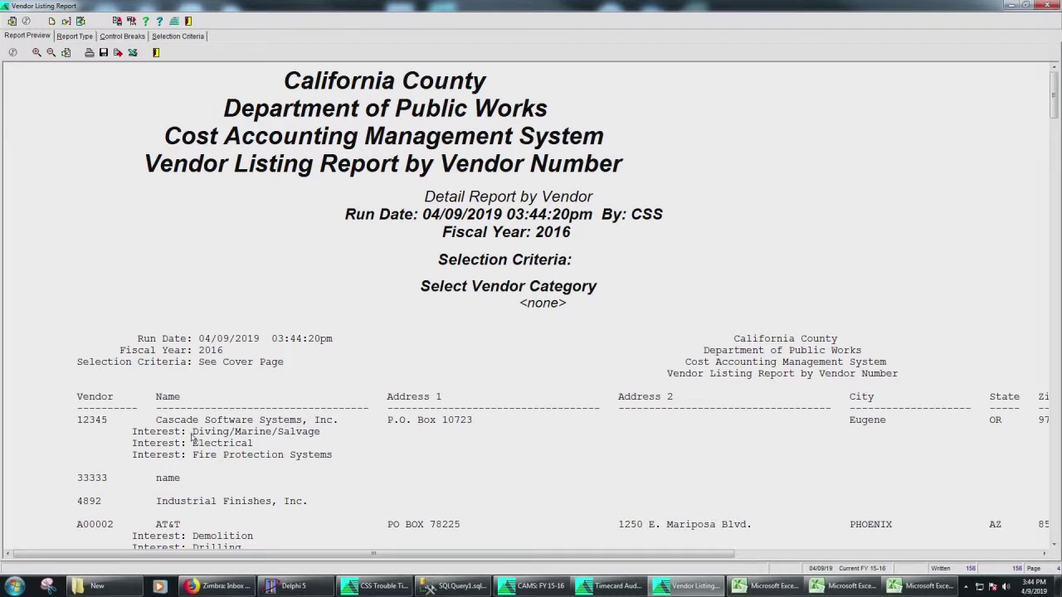
{"action": "left_click_drag", "start_coordinate": [339, 432], "coordinate": [132, 432]}
{"action": "key", "text": "Delete"}
{"action": "key", "text": "ctrl+z"}
{"action": "left_click_drag", "start_coordinate": [342, 455], "coordinate": [193, 455]}
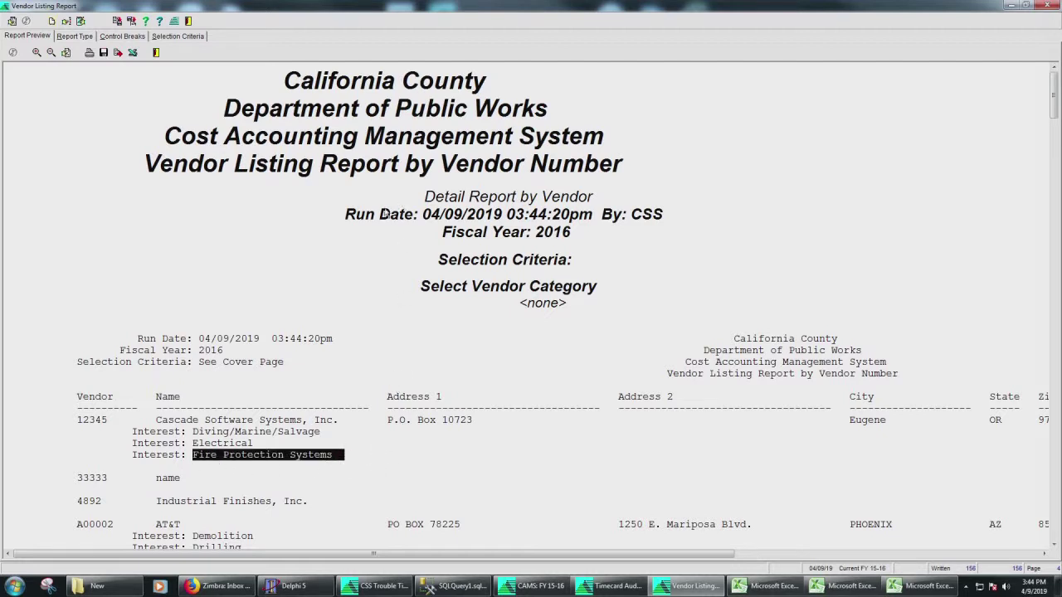
Show the period ending date 05/01/2019 on the vendor listing, rerun it and highlight the date in the report header.
{"action": "left_click", "coordinate": [70, 38]}
{"action": "left_click", "coordinate": [21, 108]}
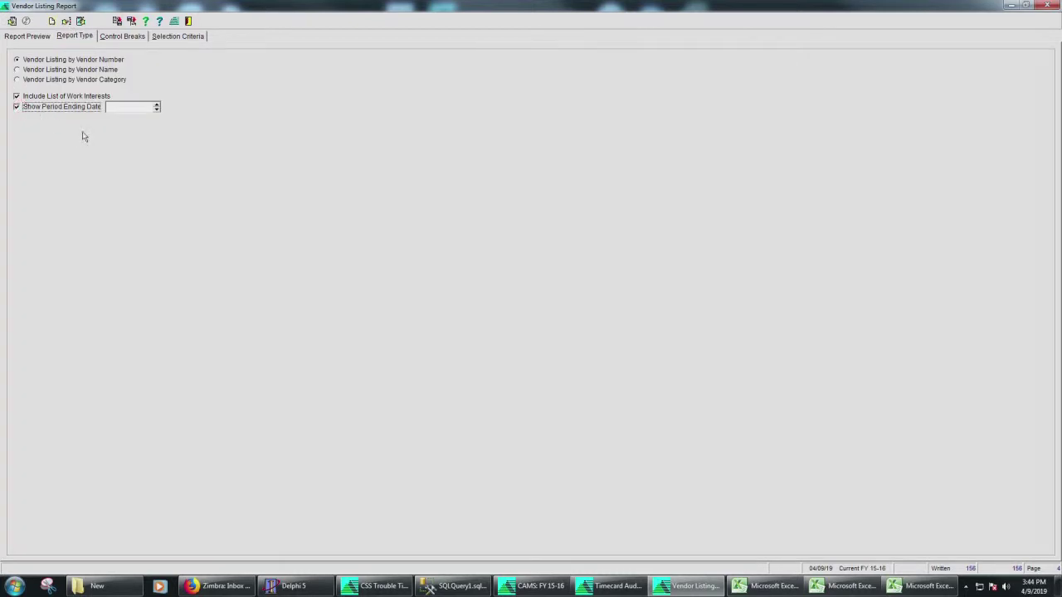
{"action": "left_click", "coordinate": [116, 108]}
{"action": "left_click", "coordinate": [13, 21]}
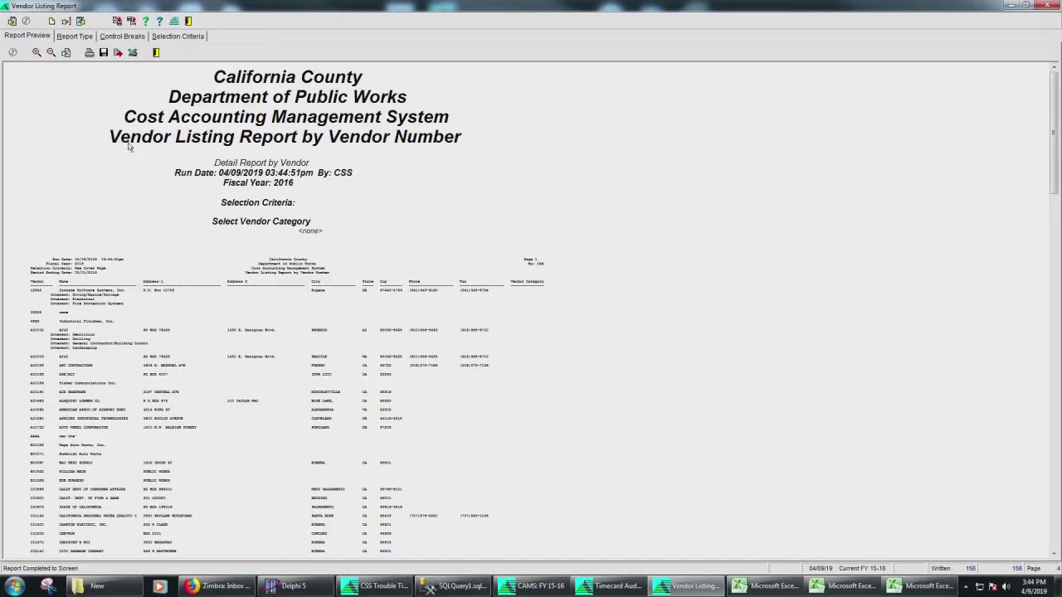
{"action": "left_click", "coordinate": [36, 52]}
{"action": "left_click", "coordinate": [36, 53]}
{"action": "left_click", "coordinate": [36, 53]}
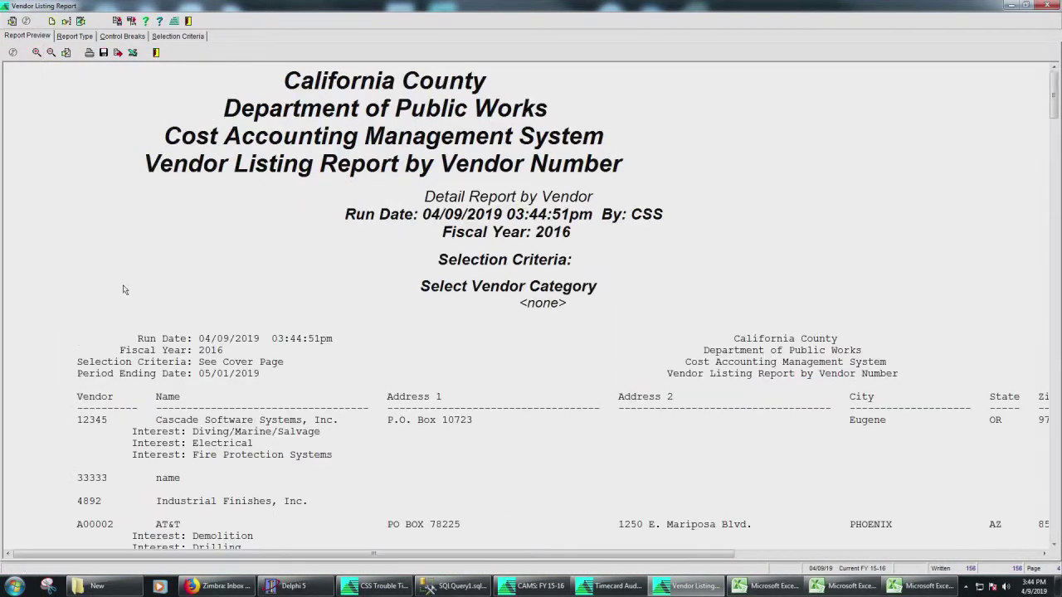
{"action": "left_click_drag", "start_coordinate": [282, 375], "coordinate": [187, 380]}
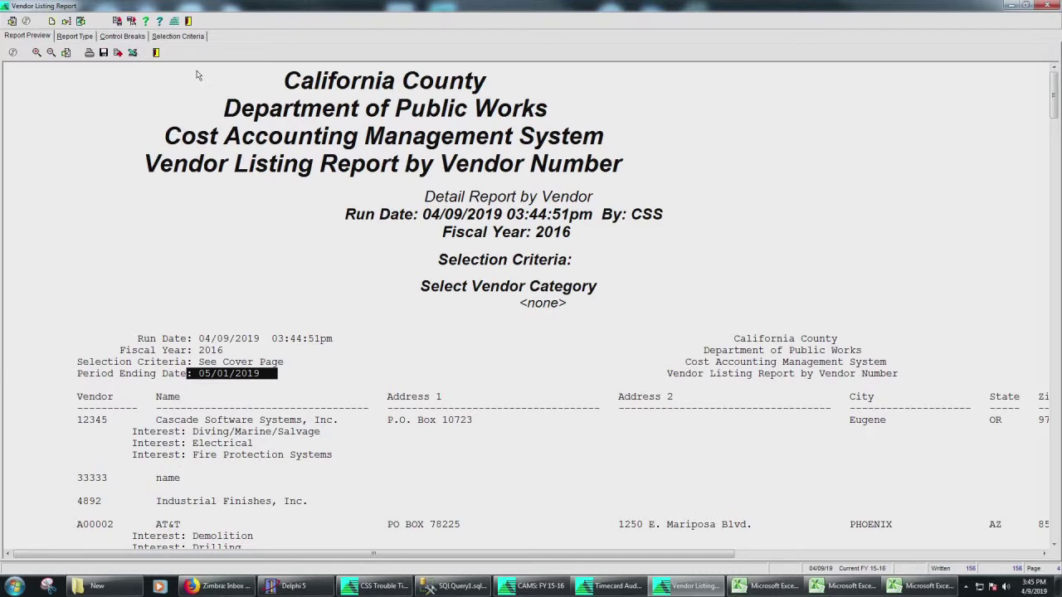
Check the vendor listing's selection criteria, then return to the Timecard Audit Trail and review its control breaks and existing preview.
{"action": "left_click", "coordinate": [177, 37]}
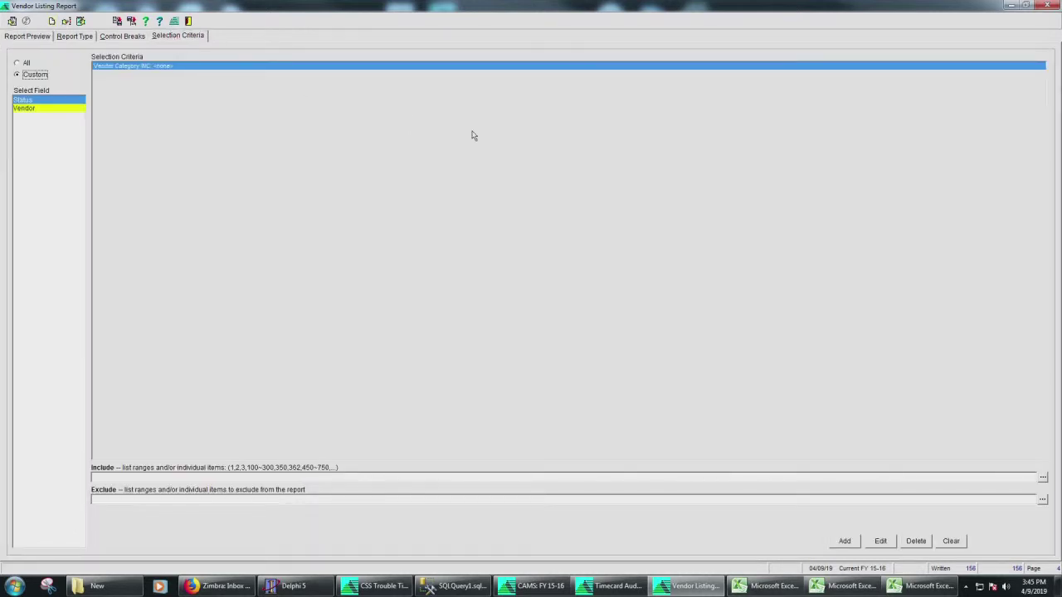
{"action": "left_click", "coordinate": [1014, 5]}
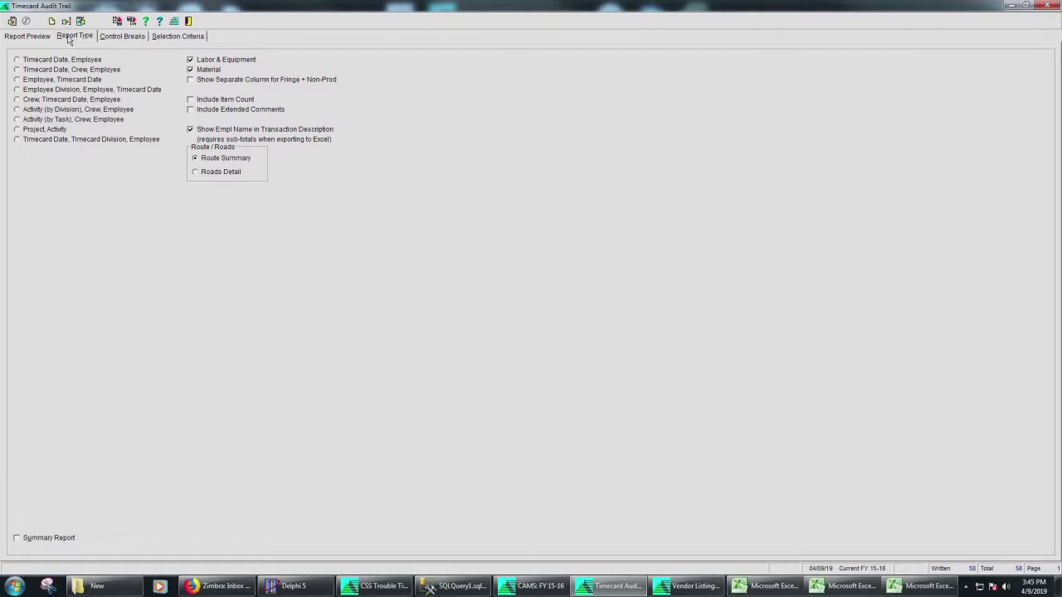
{"action": "left_click", "coordinate": [128, 41]}
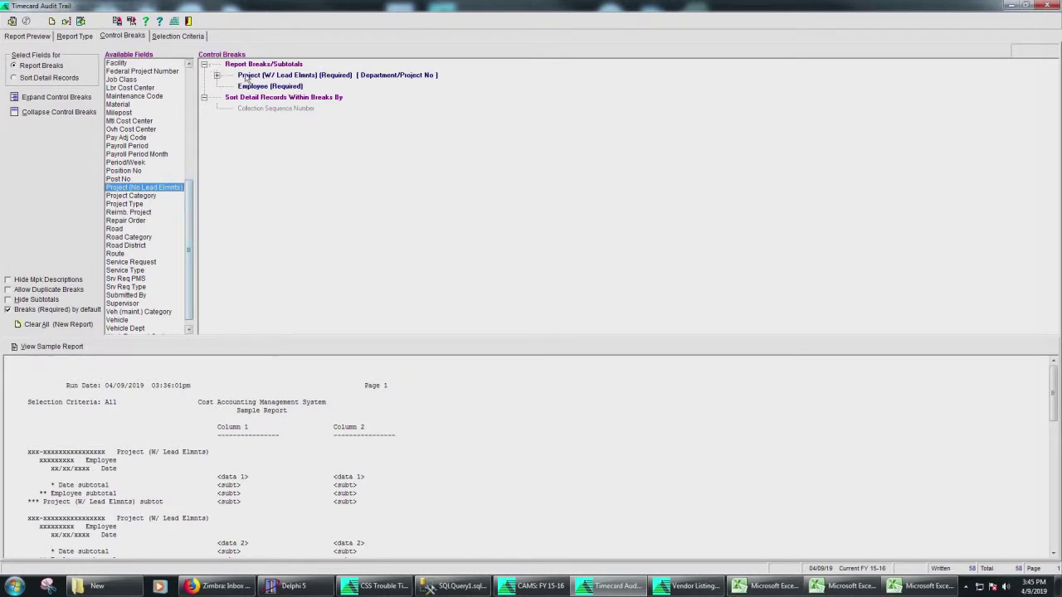
{"action": "left_click", "coordinate": [272, 77]}
{"action": "left_click", "coordinate": [28, 35]}
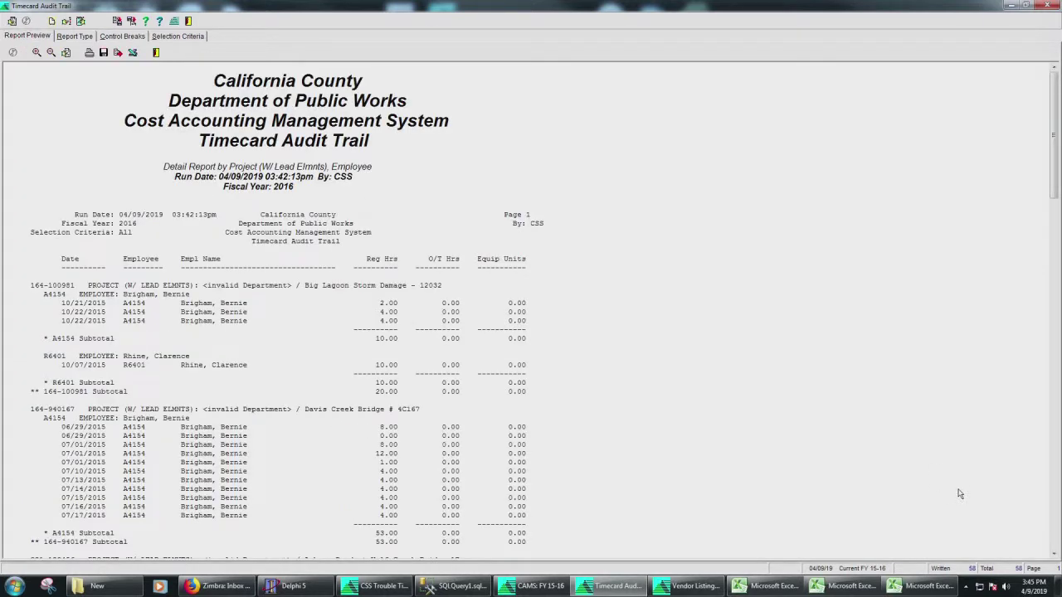
{"action": "scroll", "coordinate": [654, 374], "scroll_direction": "down", "scroll_amount": 15}
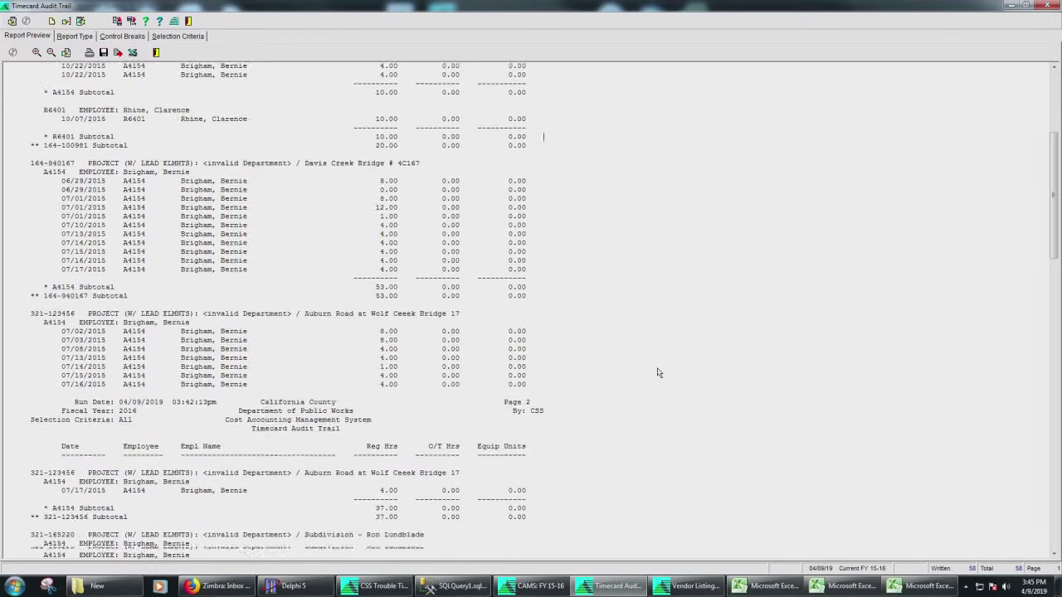
{"action": "scroll", "coordinate": [658, 373], "scroll_direction": "down", "scroll_amount": 20}
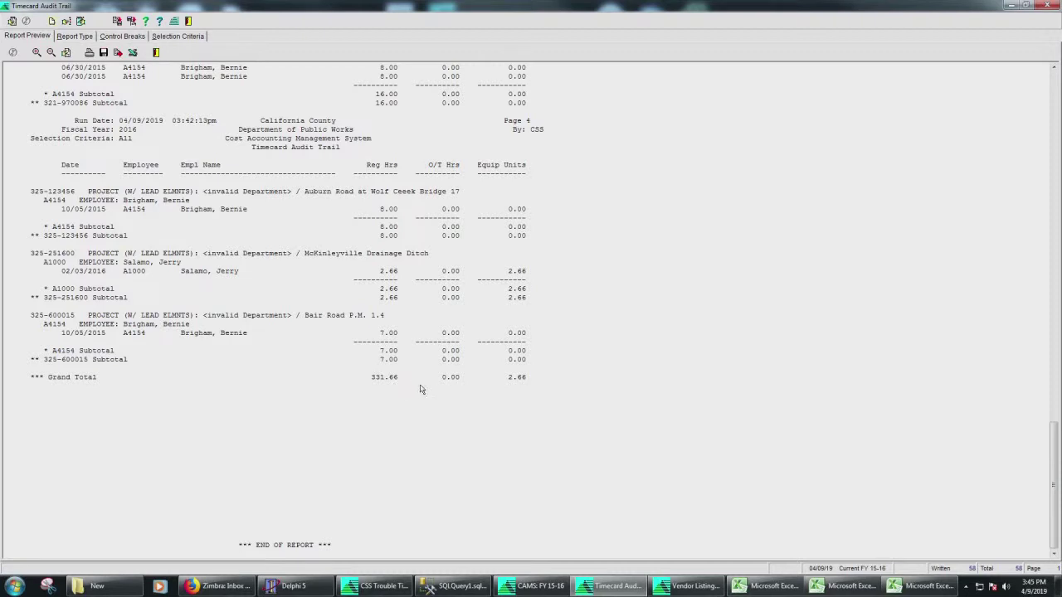
Make the Project (W/ Lead Elmnts) control break not required and rerun the Timecard Audit Trail.
{"action": "left_click", "coordinate": [126, 37]}
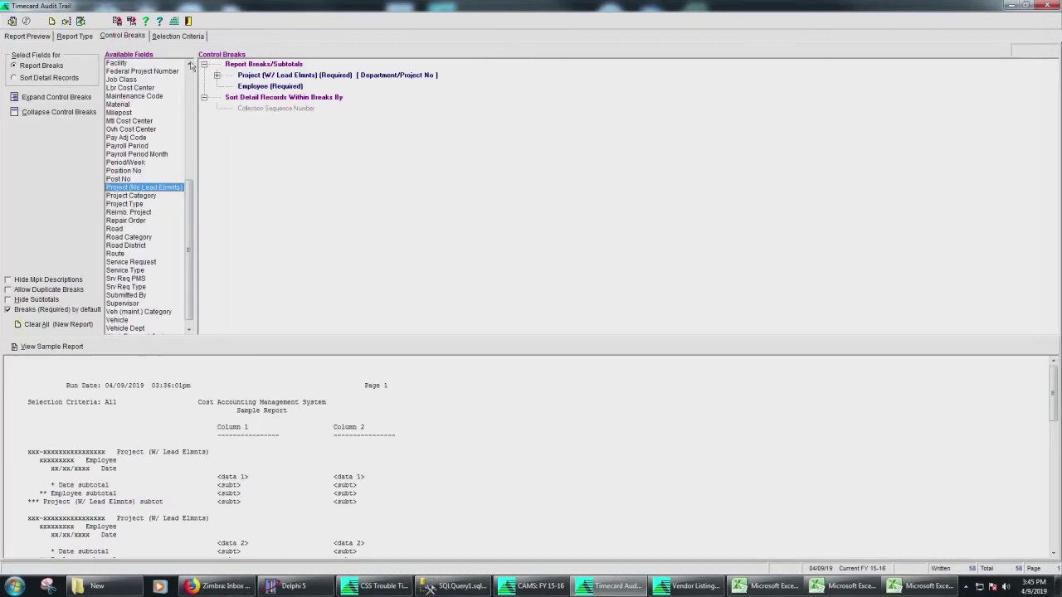
{"action": "right_click", "coordinate": [321, 78]}
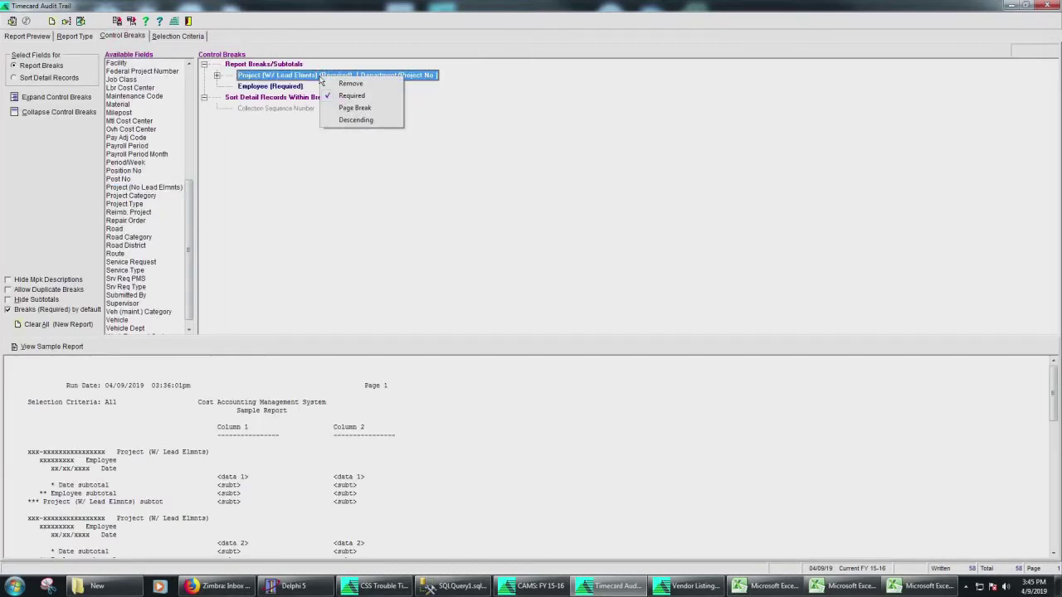
{"action": "left_click", "coordinate": [351, 95]}
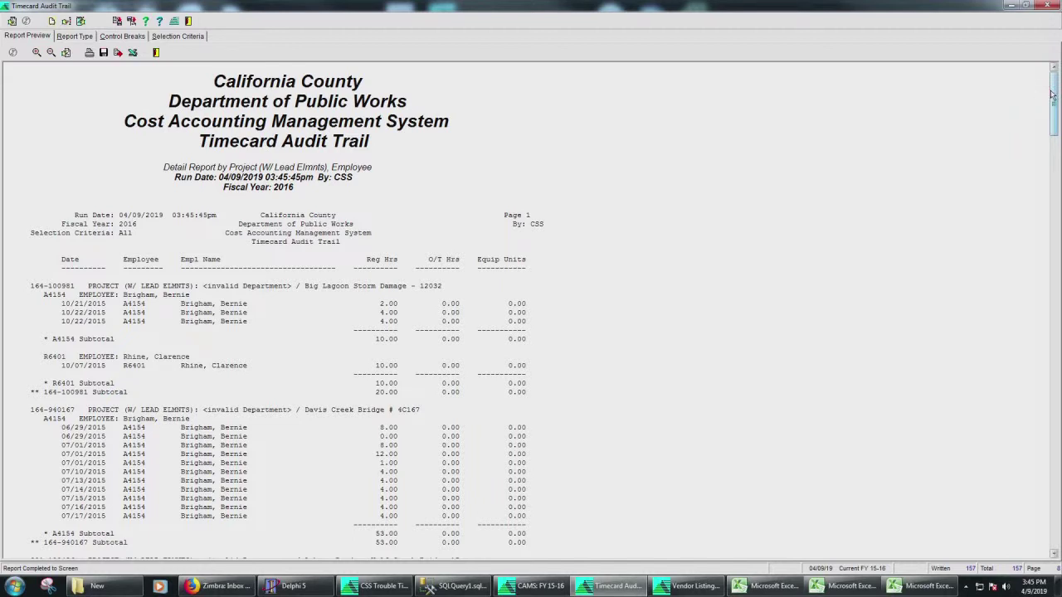
Examine the timecard entries without a project, highlighting their project heading, regular-hours subtotal and the grand total.
{"action": "scroll", "coordinate": [1052, 94], "scroll_direction": "down", "scroll_amount": 4}
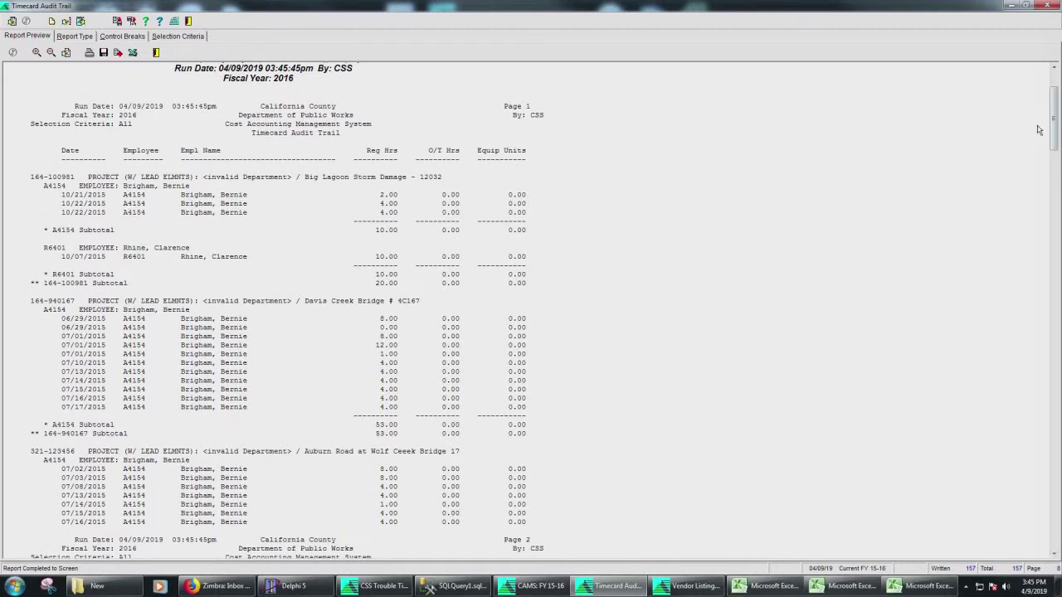
{"action": "left_click_drag", "start_coordinate": [1052, 124], "coordinate": [1054, 333]}
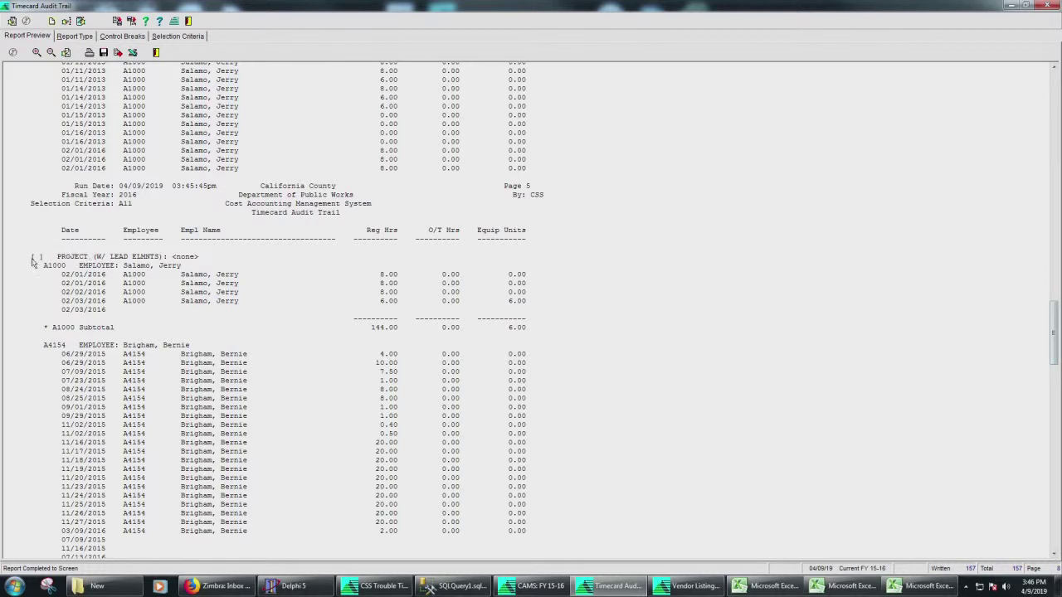
{"action": "left_click_drag", "start_coordinate": [272, 260], "coordinate": [4, 260]}
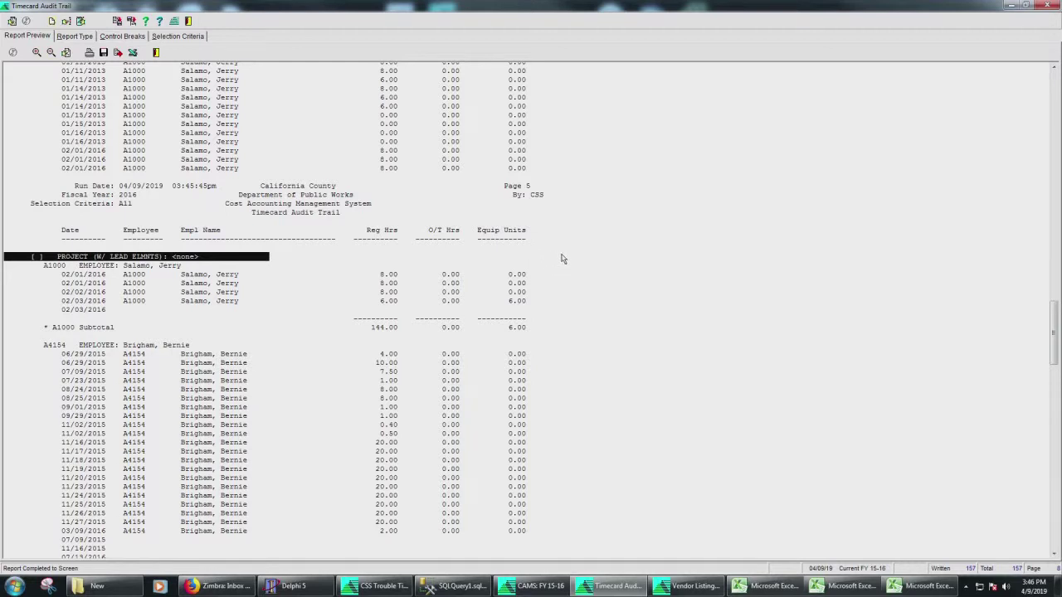
{"action": "left_click_drag", "start_coordinate": [1055, 310], "coordinate": [1052, 499]}
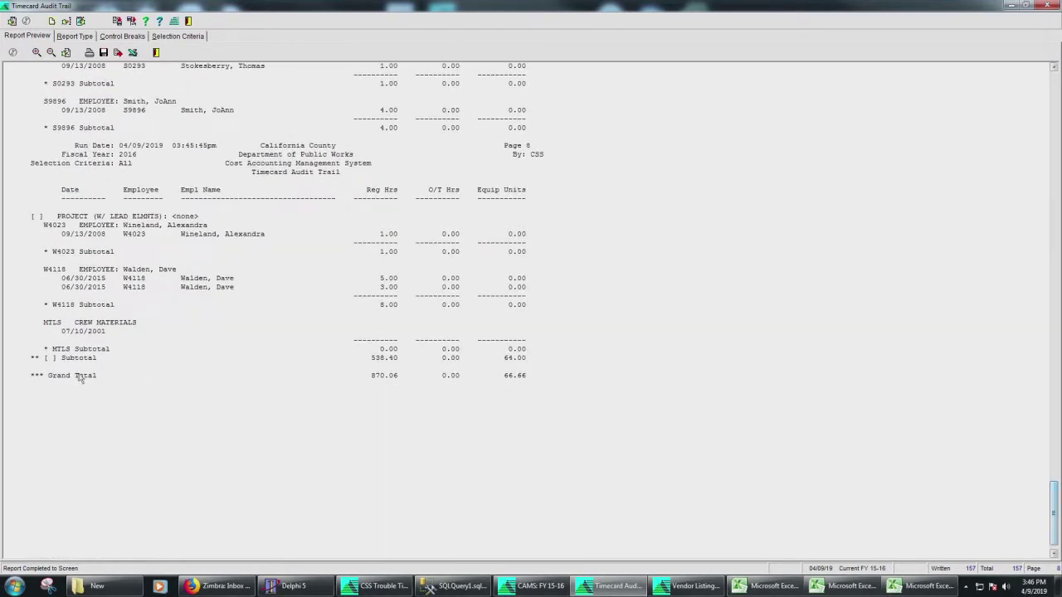
{"action": "left_click_drag", "start_coordinate": [401, 358], "coordinate": [359, 361]}
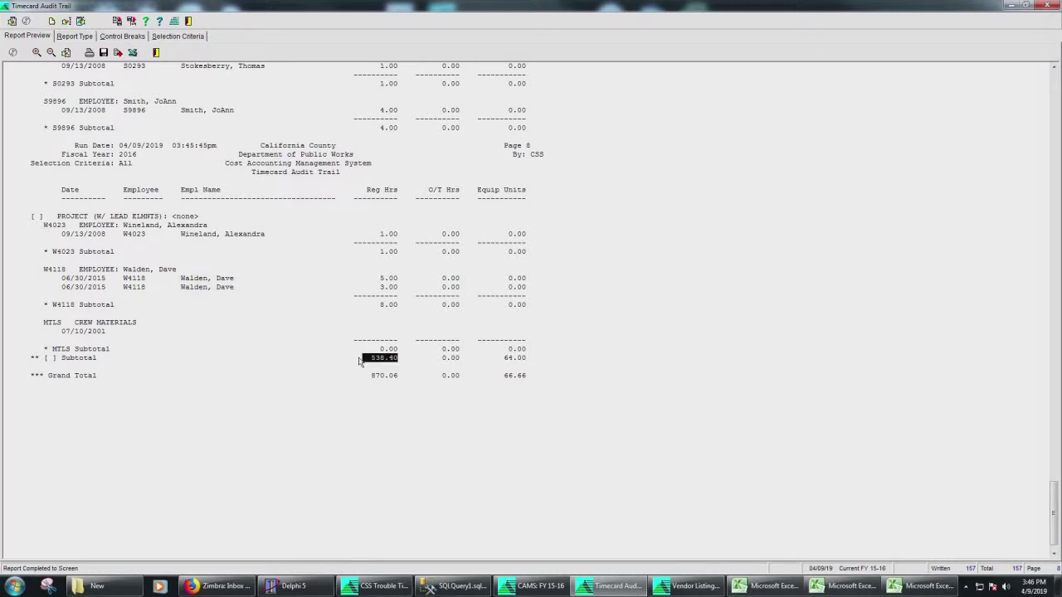
{"action": "left_click_drag", "start_coordinate": [405, 381], "coordinate": [358, 378]}
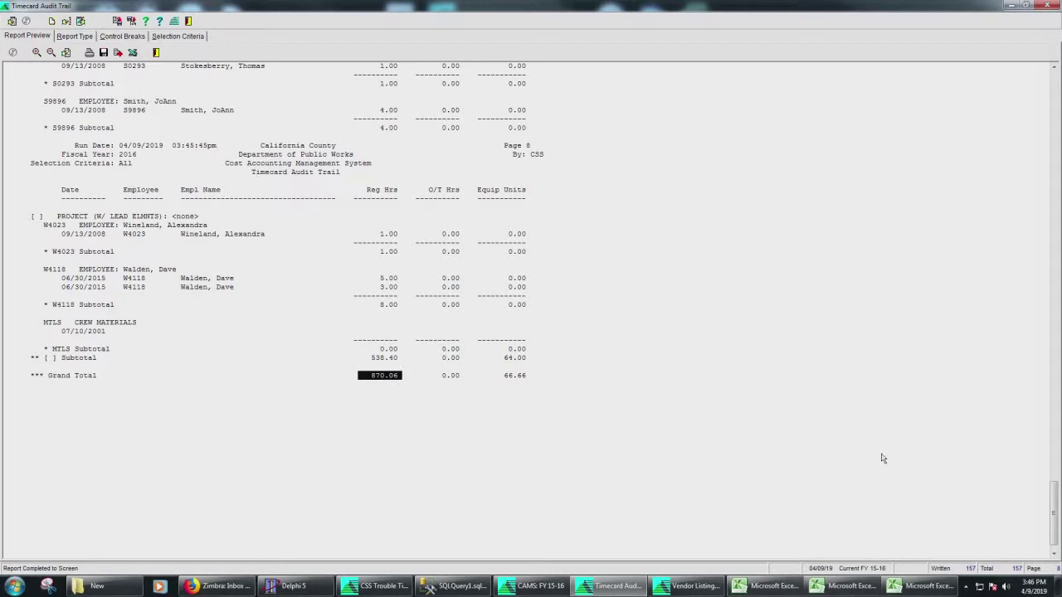
{"action": "left_click_drag", "start_coordinate": [1050, 526], "coordinate": [1032, 93]}
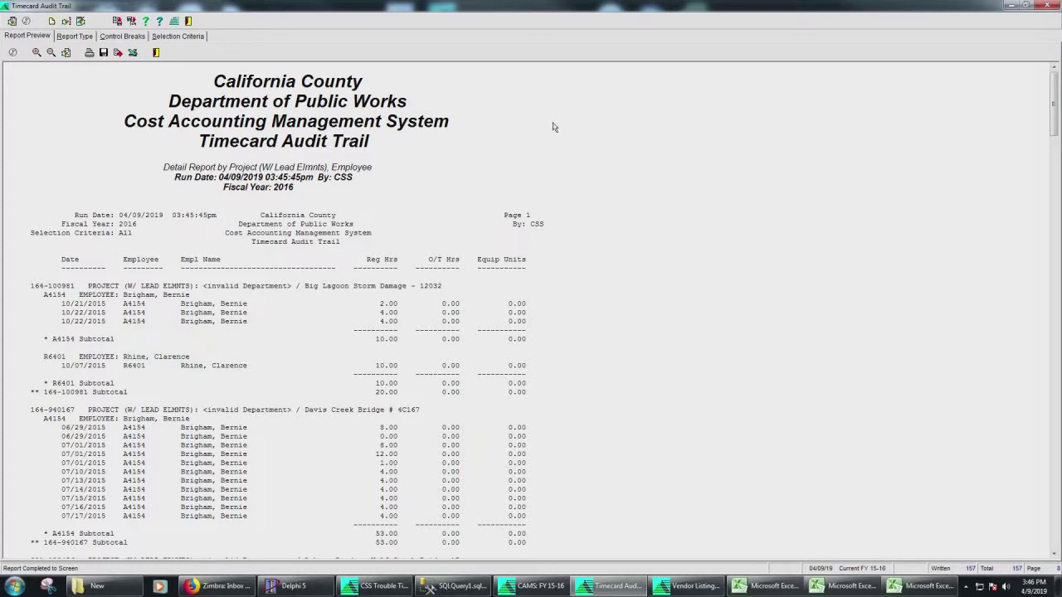
Split the Project (W/ Lead Elmnts) break into Department and Project No levels and review the combined project headings in the existing preview.
{"action": "left_click", "coordinate": [122, 37]}
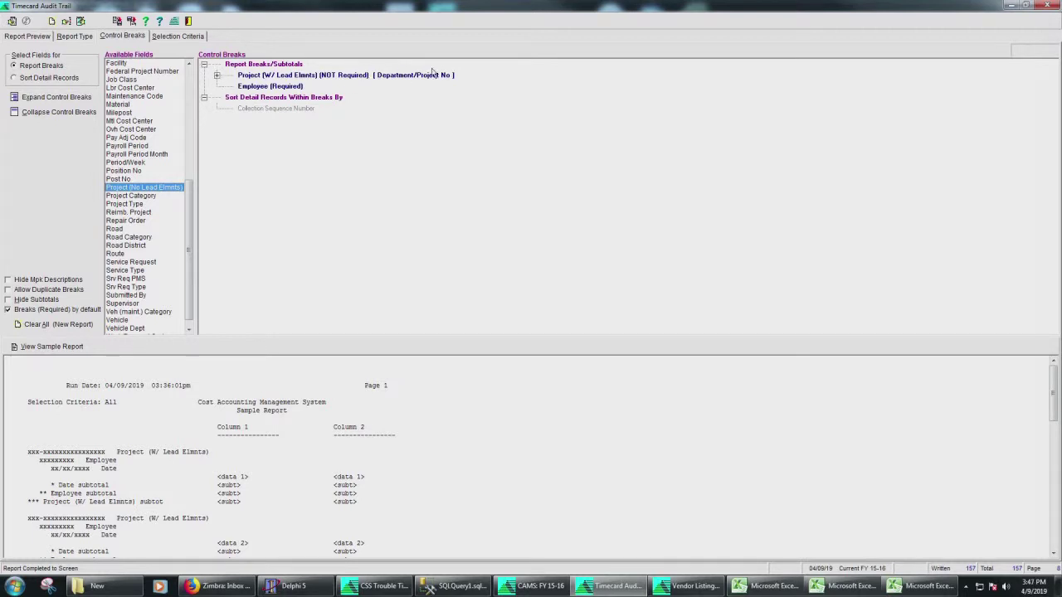
{"action": "left_click", "coordinate": [216, 76]}
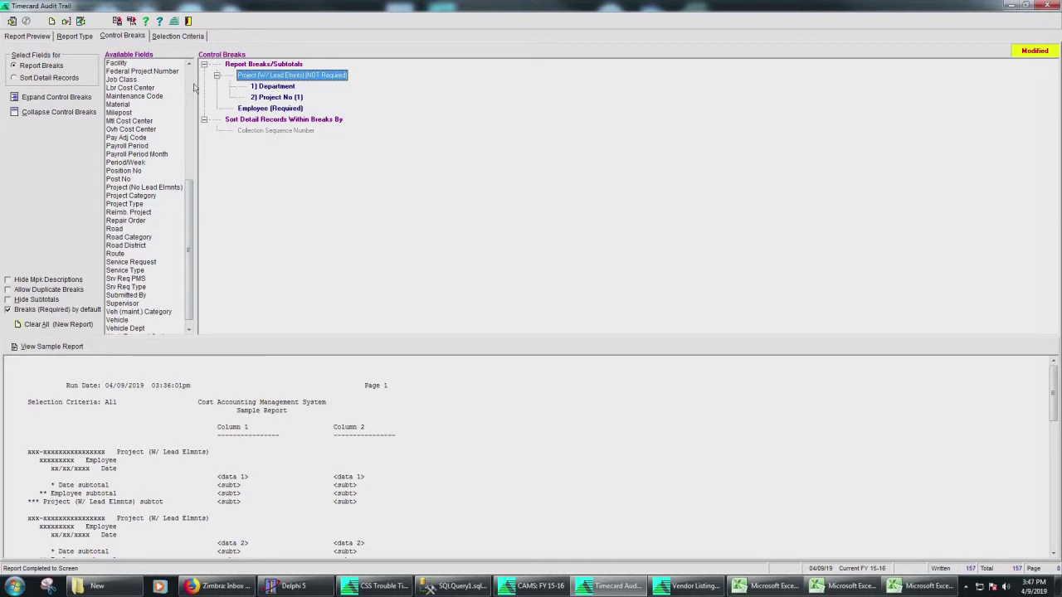
{"action": "left_click", "coordinate": [37, 37]}
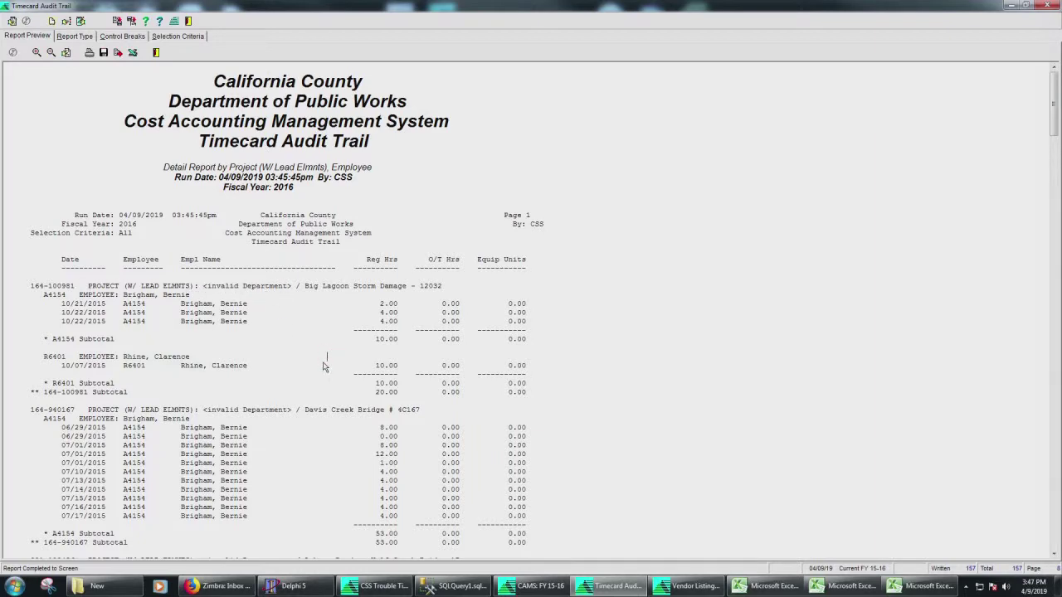
{"action": "scroll", "coordinate": [328, 365], "scroll_direction": "down", "scroll_amount": 5}
{"action": "scroll", "coordinate": [327, 370], "scroll_direction": "down", "scroll_amount": 5}
{"action": "scroll", "coordinate": [324, 367], "scroll_direction": "up", "scroll_amount": 8}
{"action": "scroll", "coordinate": [323, 366], "scroll_direction": "up", "scroll_amount": 3}
{"action": "left_click_drag", "start_coordinate": [296, 286], "coordinate": [482, 288]}
{"action": "left_click", "coordinate": [709, 274]}
Rerun the Timecard Audit Trail with the split project break and highlight the separate department and project number headings.
{"action": "left_click", "coordinate": [133, 37]}
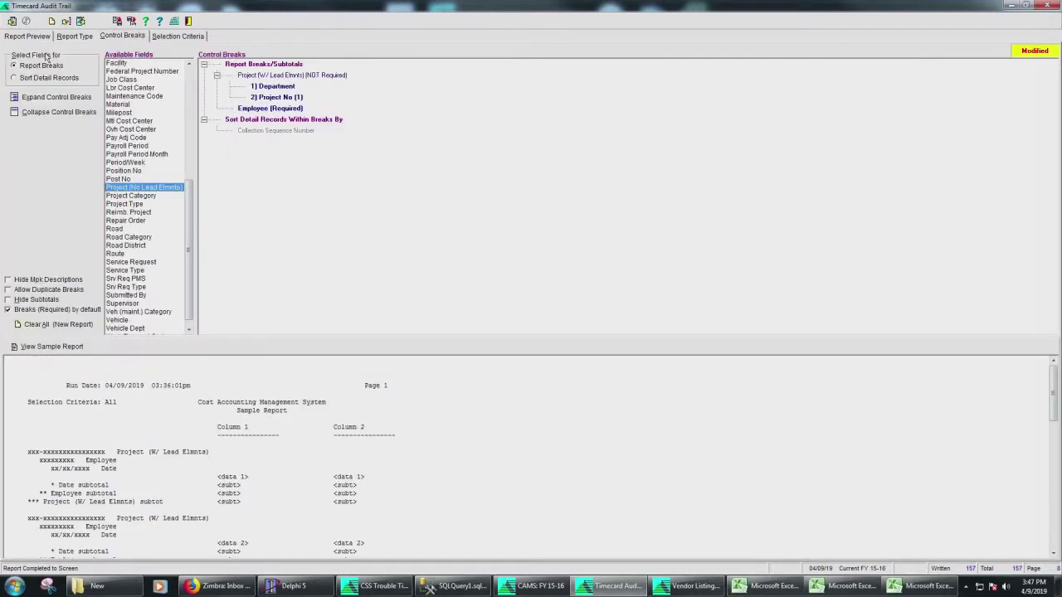
{"action": "left_click", "coordinate": [12, 22]}
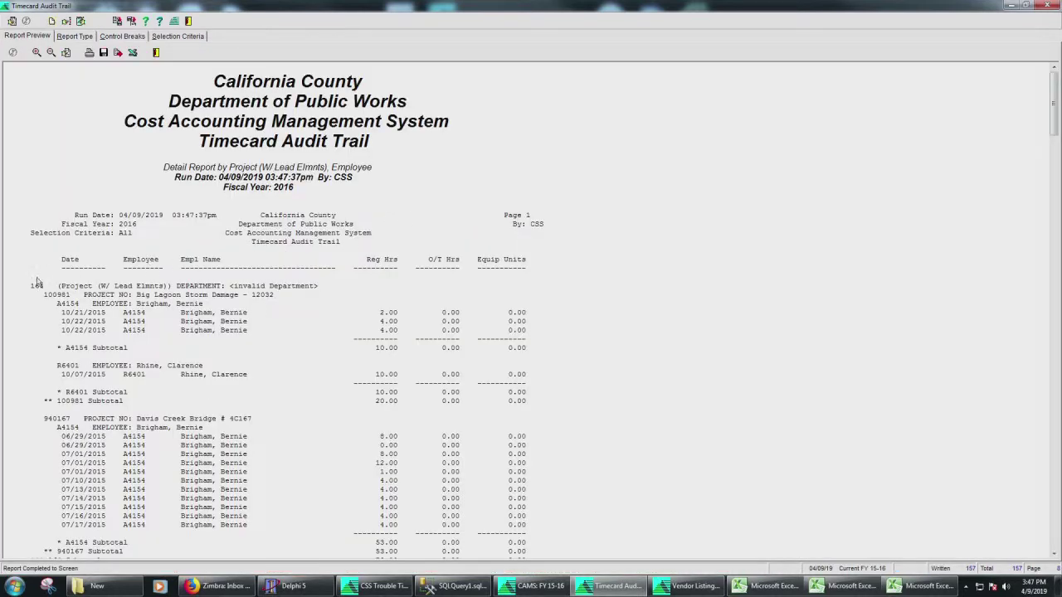
{"action": "left_click_drag", "start_coordinate": [32, 286], "coordinate": [364, 288]}
{"action": "left_click_drag", "start_coordinate": [42, 297], "coordinate": [315, 300]}
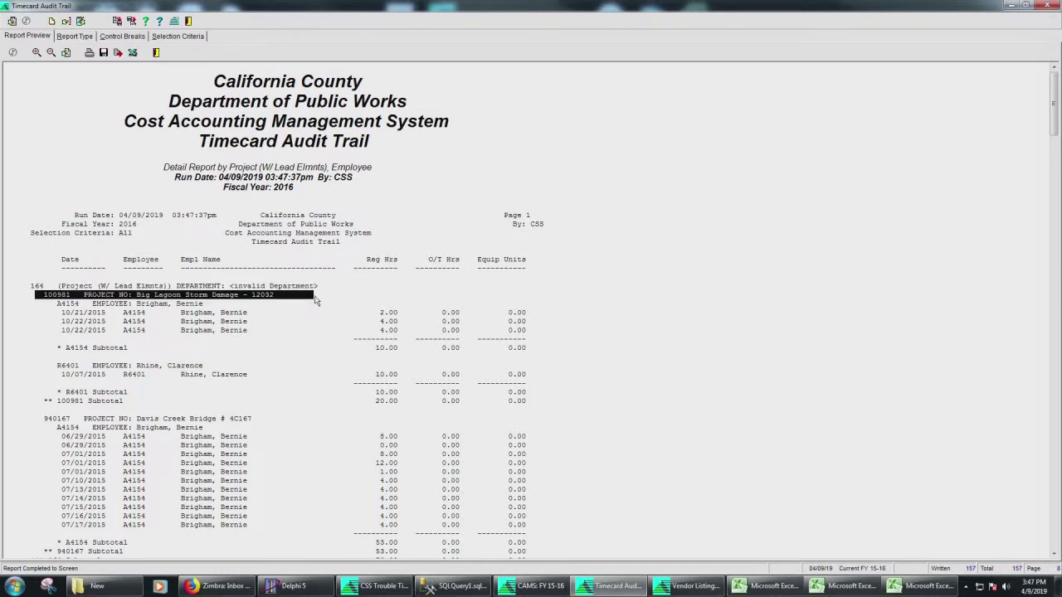
{"action": "left_click_drag", "start_coordinate": [315, 301], "coordinate": [318, 295]}
Add the Project column to the Timecard Audit Trail between Empl Name and Reg Hrs and rerun the report.
{"action": "left_click", "coordinate": [65, 21]}
{"action": "left_click_drag", "start_coordinate": [496, 235], "coordinate": [494, 346]}
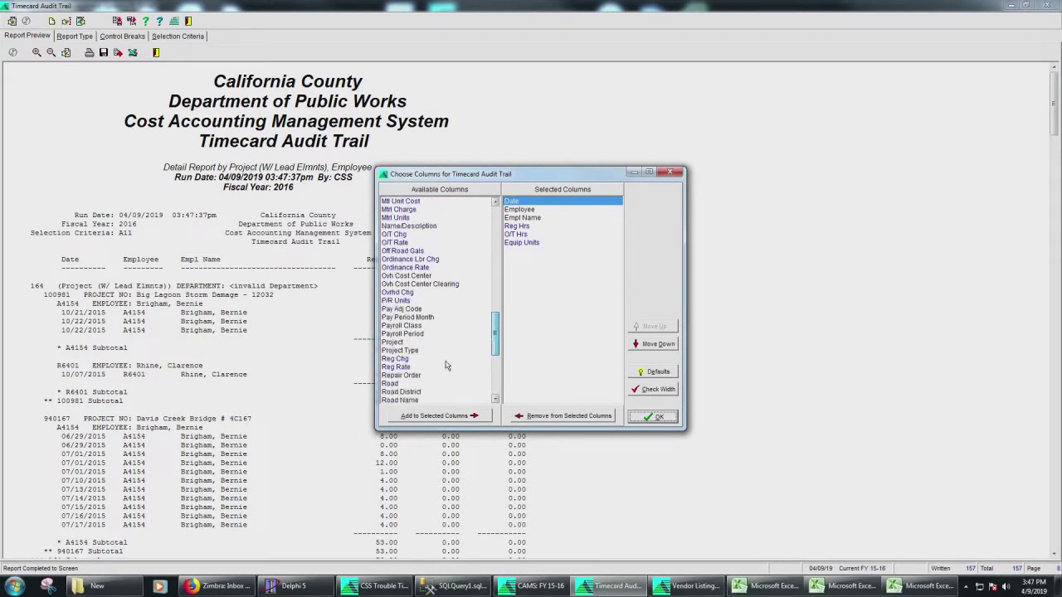
{"action": "double_click", "coordinate": [391, 342]}
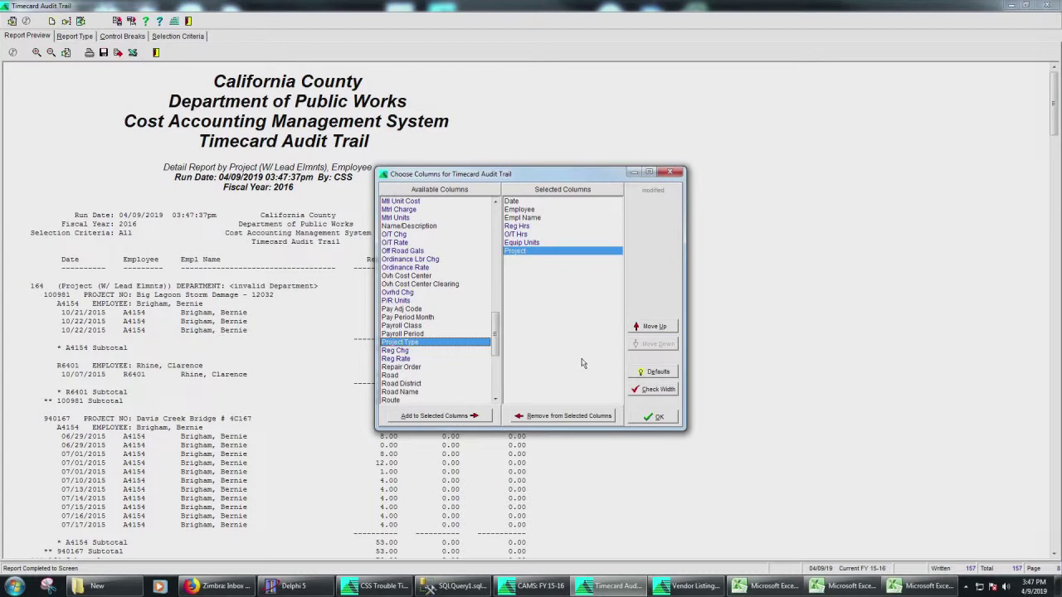
{"action": "left_click", "coordinate": [653, 325]}
{"action": "left_click", "coordinate": [653, 326]}
{"action": "left_click", "coordinate": [653, 326]}
{"action": "left_click", "coordinate": [653, 326]}
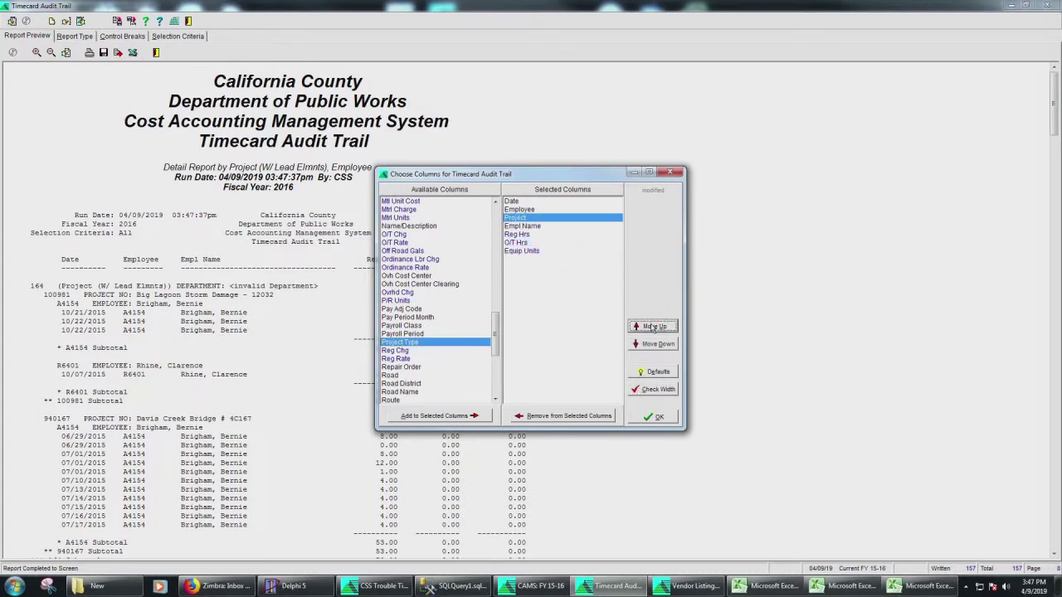
{"action": "left_click", "coordinate": [653, 343]}
{"action": "left_click", "coordinate": [661, 422]}
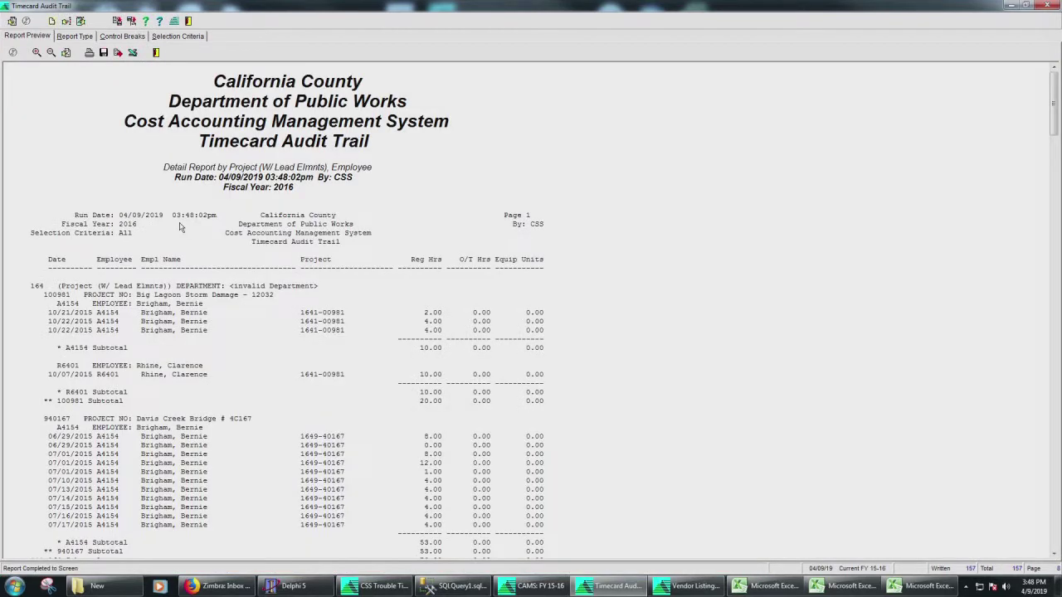
Examine the detail lines, highlighting a project number on page 1 and date and employee entries under project 594001 on page 3.
{"action": "left_click_drag", "start_coordinate": [296, 313], "coordinate": [351, 332]}
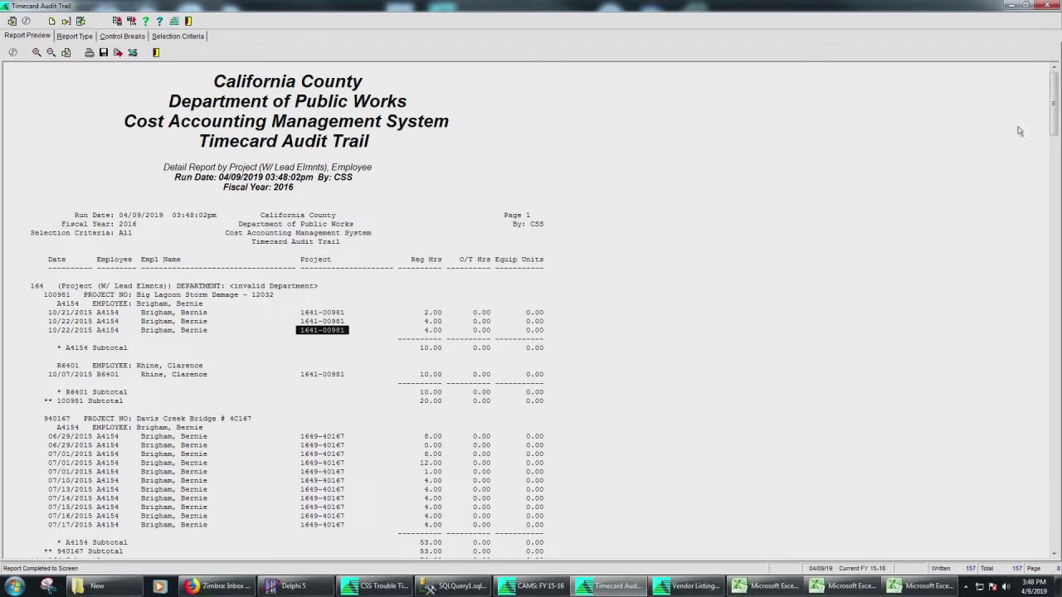
{"action": "left_click_drag", "start_coordinate": [1055, 93], "coordinate": [1055, 214]}
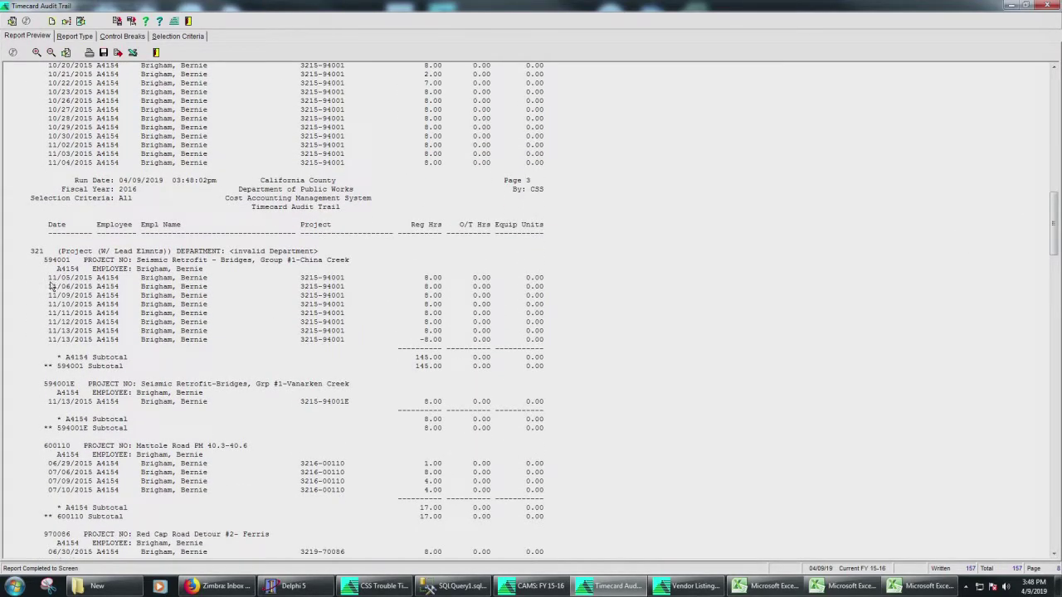
{"action": "left_click_drag", "start_coordinate": [47, 283], "coordinate": [127, 305]}
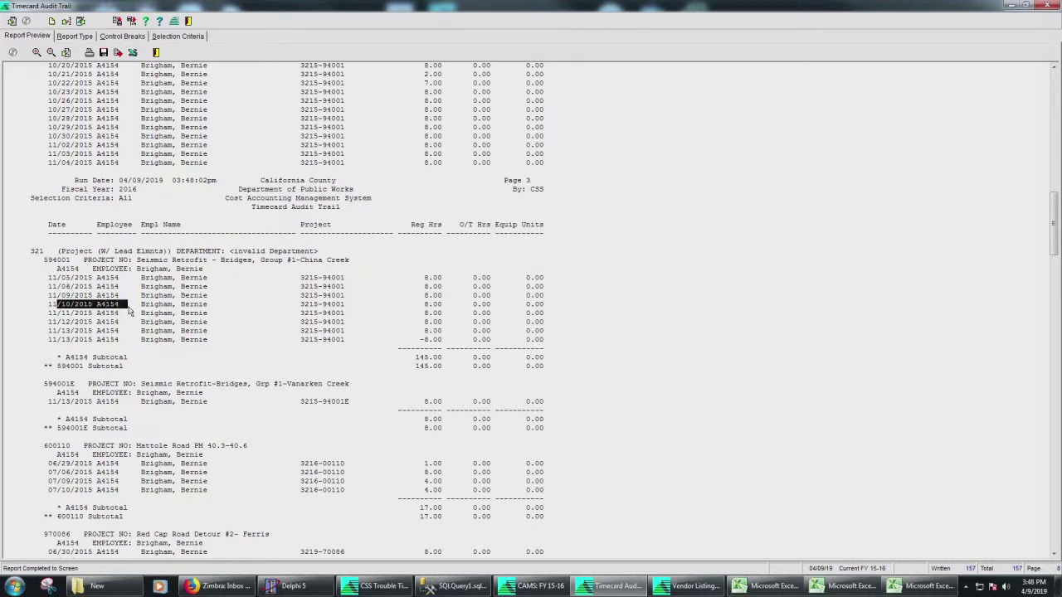
{"action": "left_click_drag", "start_coordinate": [61, 322], "coordinate": [127, 322]}
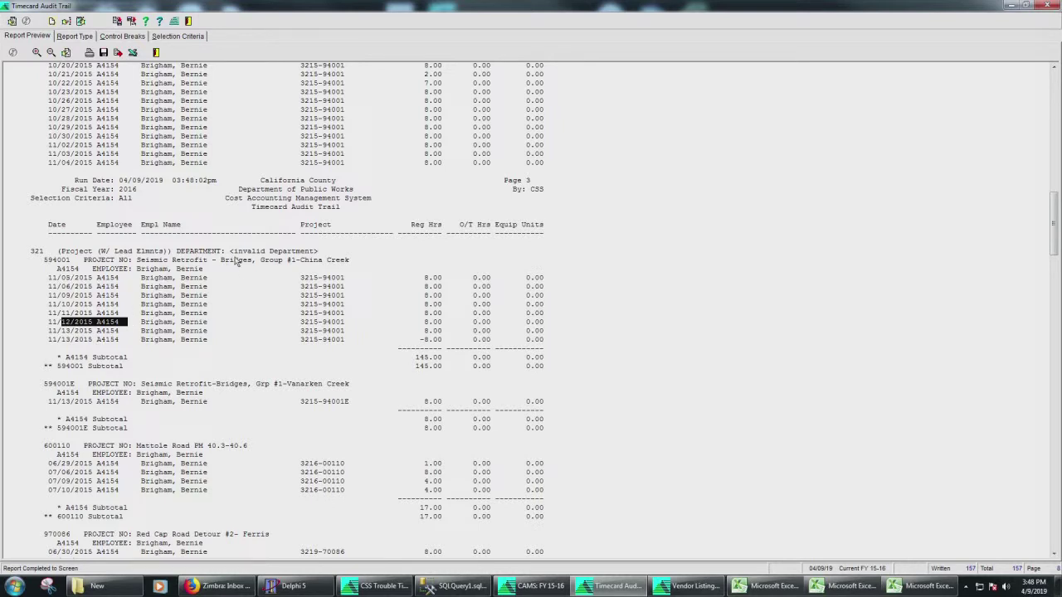
Turn on the Summary Report option and rerun the Timecard Audit Trail.
{"action": "left_click", "coordinate": [75, 36]}
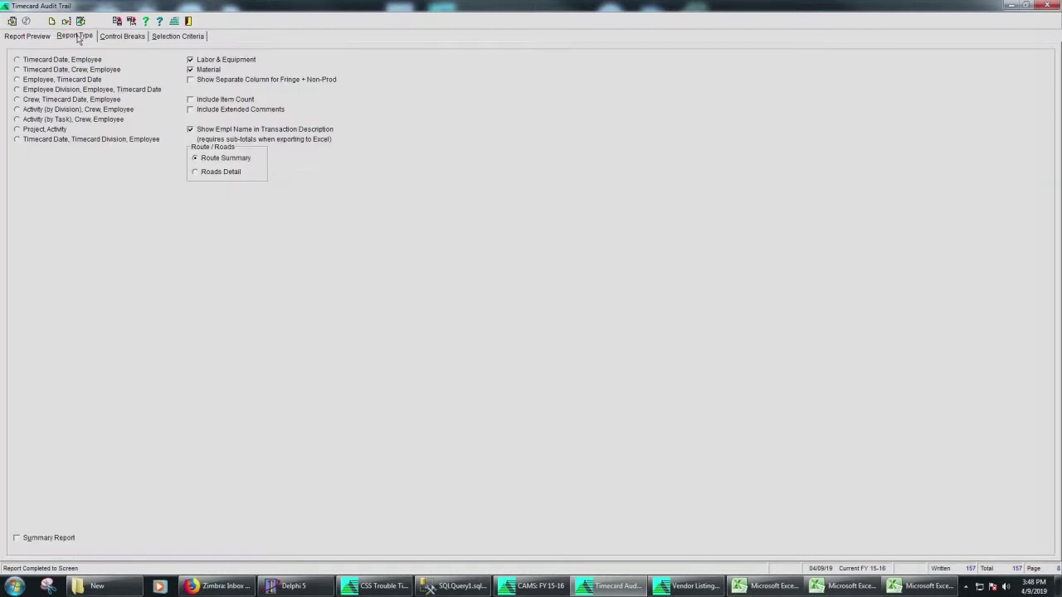
{"action": "left_click", "coordinate": [18, 538]}
{"action": "left_click", "coordinate": [81, 22]}
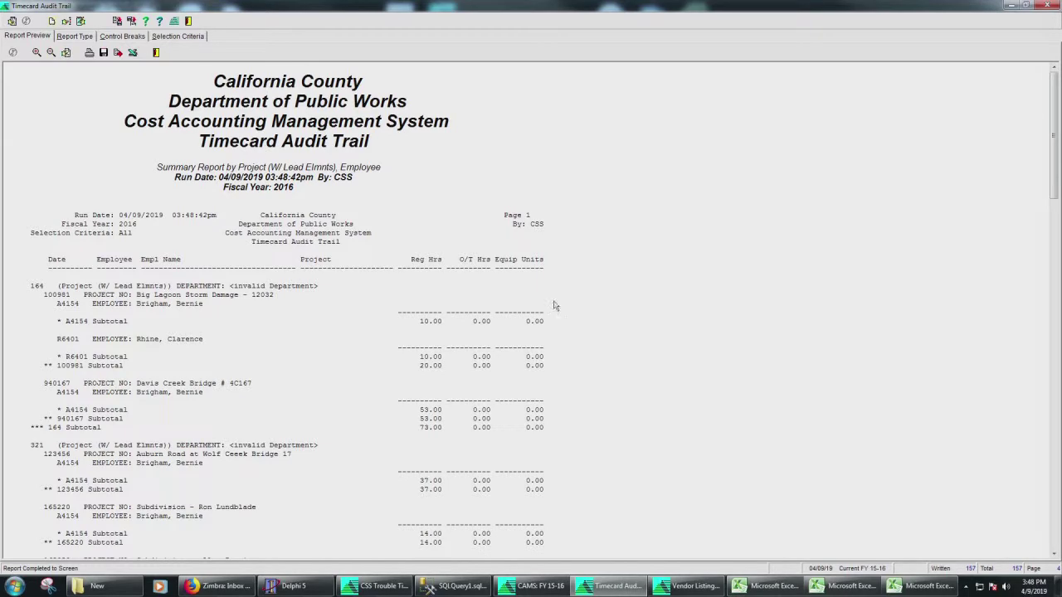
Review the summary report's employee, project and department subtotals through to the grand total, and return to its first page.
{"action": "left_click", "coordinate": [583, 325]}
{"action": "scroll", "coordinate": [583, 325], "scroll_direction": "down", "scroll_amount": 20}
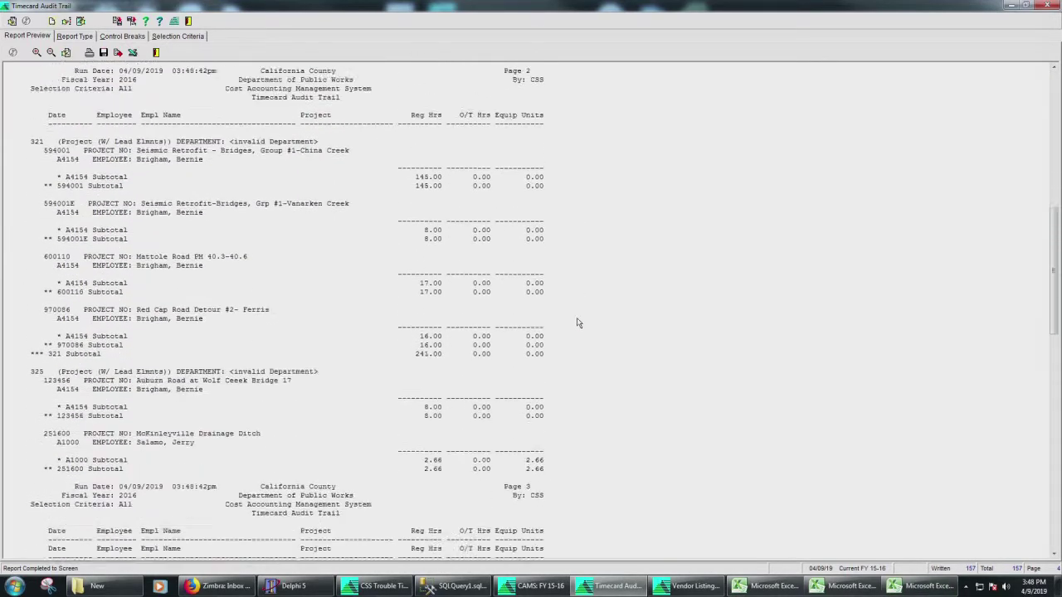
{"action": "scroll", "coordinate": [580, 319], "scroll_direction": "down", "scroll_amount": 12}
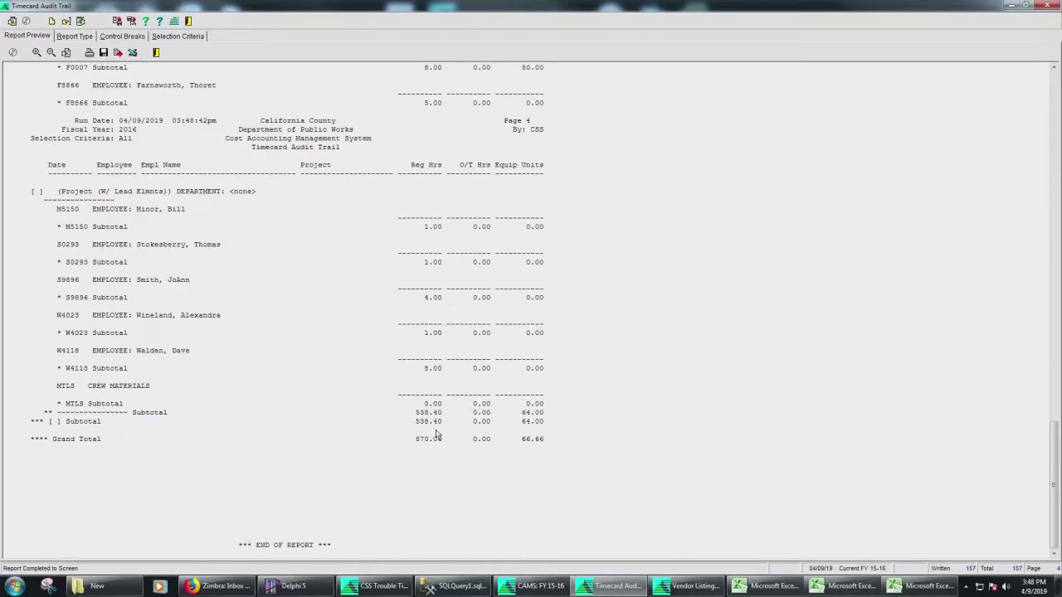
{"action": "scroll", "coordinate": [486, 408], "scroll_direction": "up", "scroll_amount": 20}
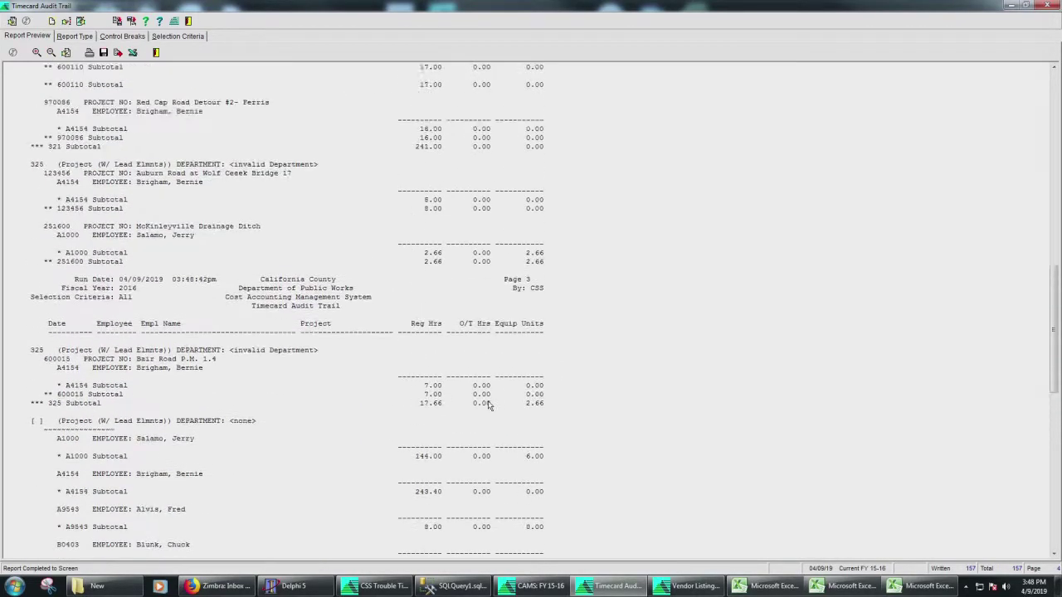
{"action": "scroll", "coordinate": [488, 406], "scroll_direction": "up", "scroll_amount": 10}
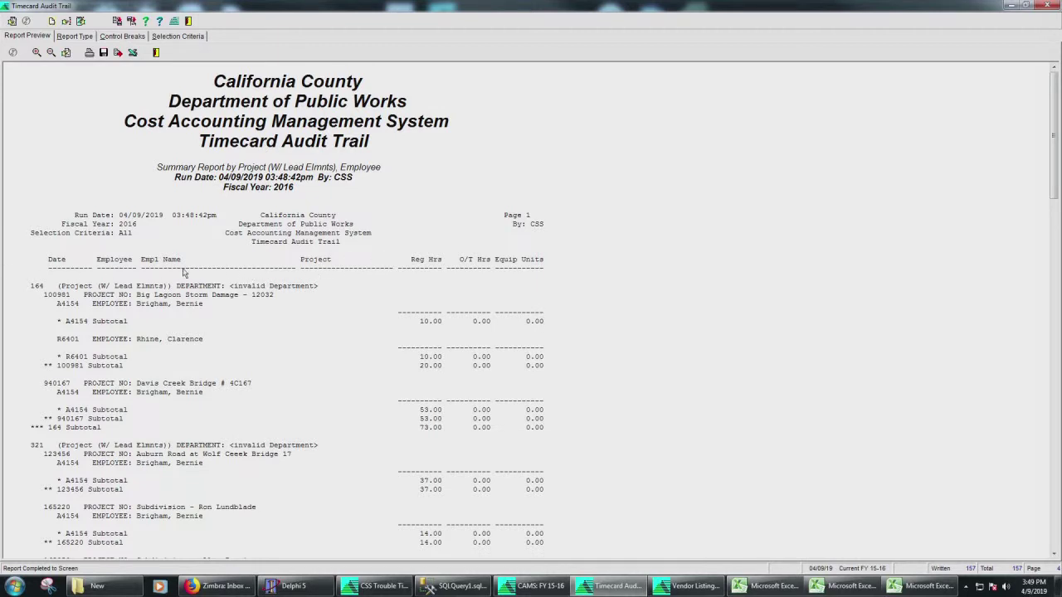
Remove the Date, Employee, Empl Name and Project columns from the summary report and rerun it.
{"action": "left_click", "coordinate": [67, 21]}
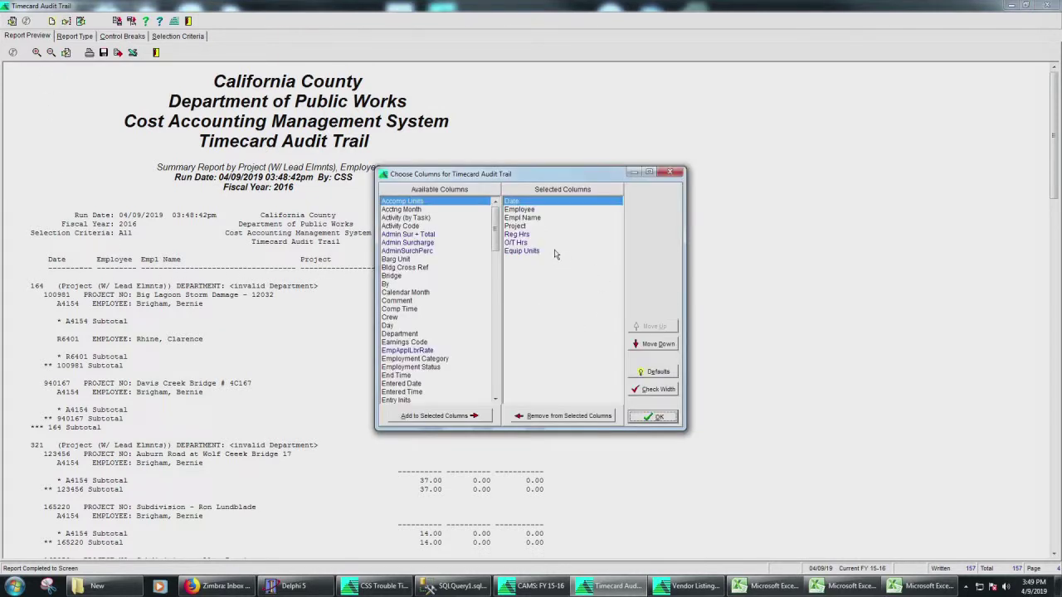
{"action": "double_click", "coordinate": [519, 202]}
{"action": "double_click", "coordinate": [520, 202]}
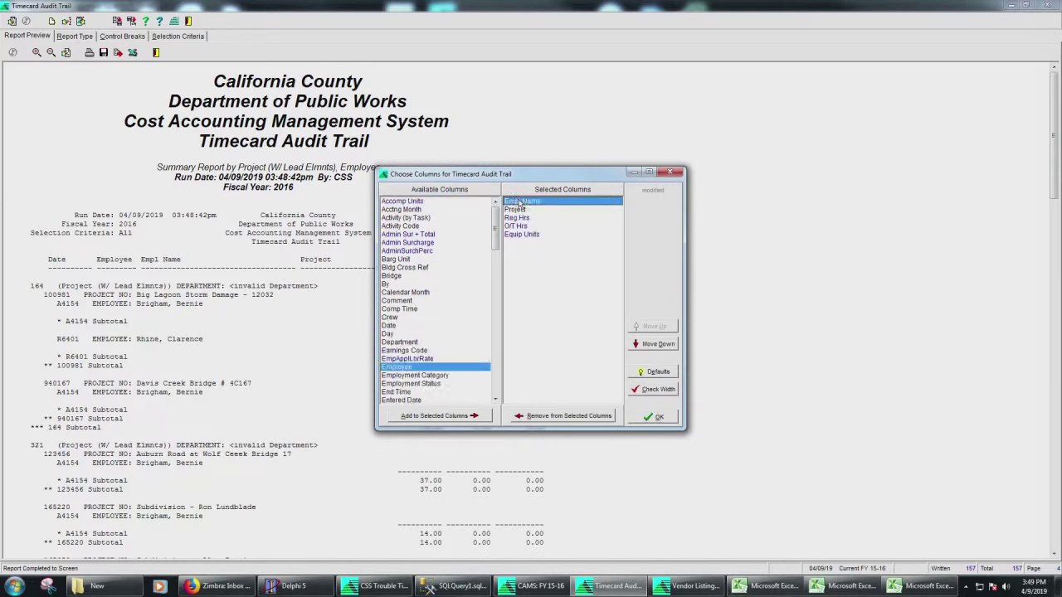
{"action": "double_click", "coordinate": [520, 202]}
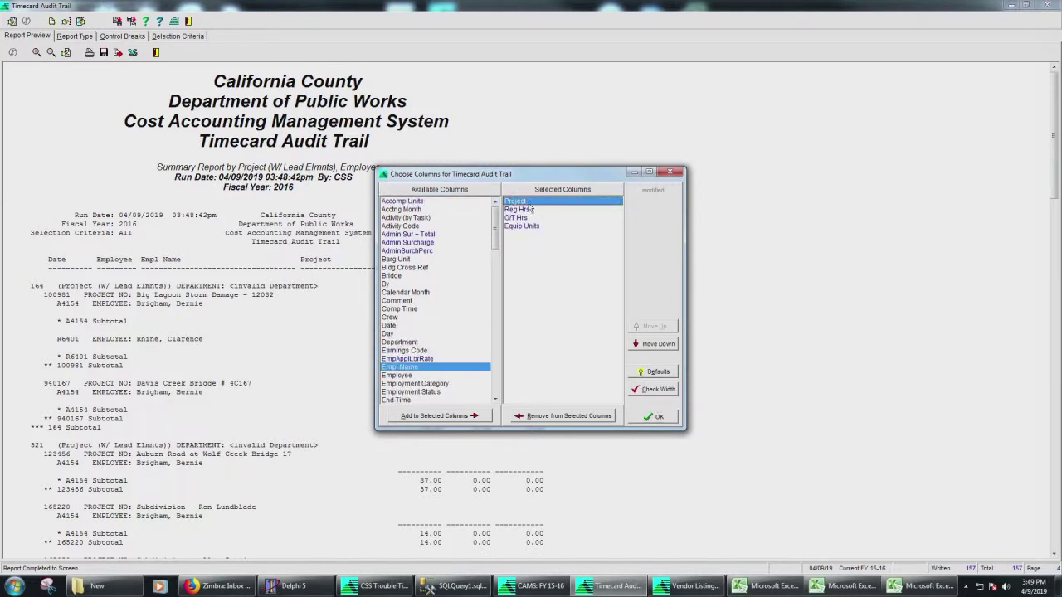
{"action": "double_click", "coordinate": [524, 202]}
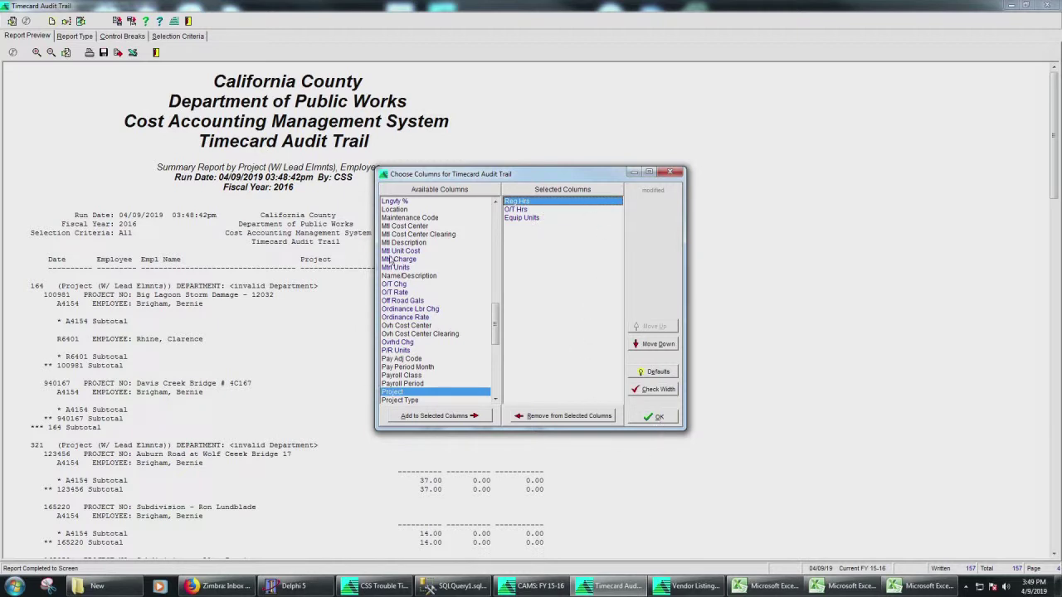
{"action": "left_click", "coordinate": [654, 418]}
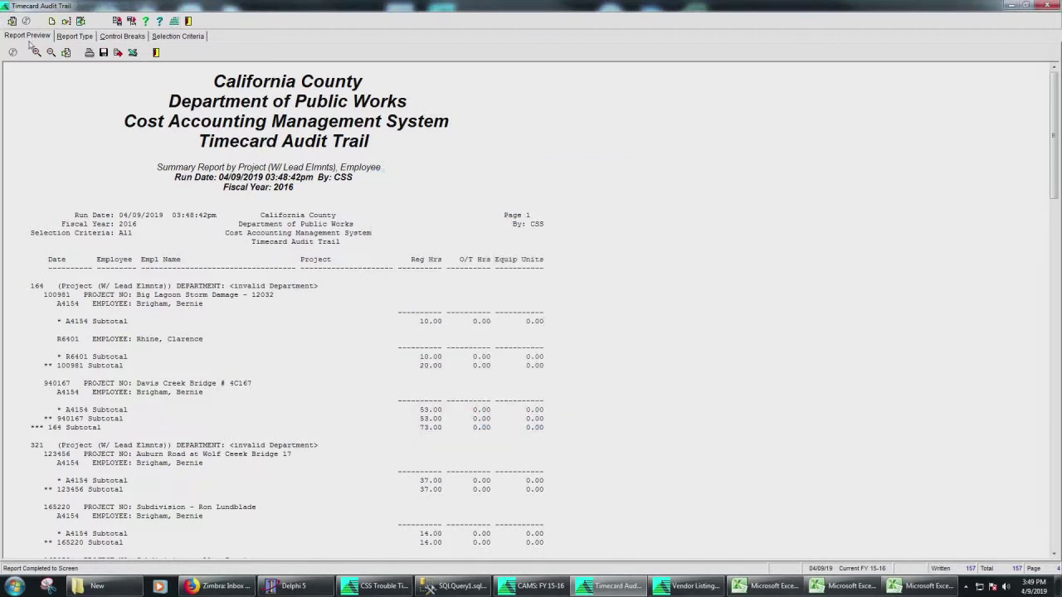
{"action": "left_click", "coordinate": [80, 21]}
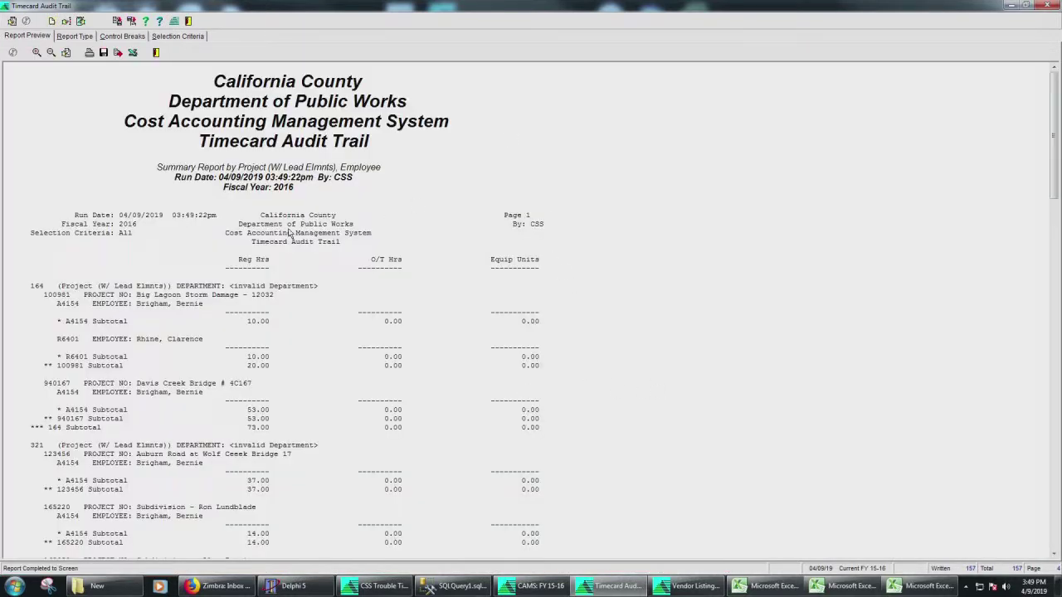
Enable Single Line Subtotals for the summary report and rerun it.
{"action": "left_click", "coordinate": [82, 37]}
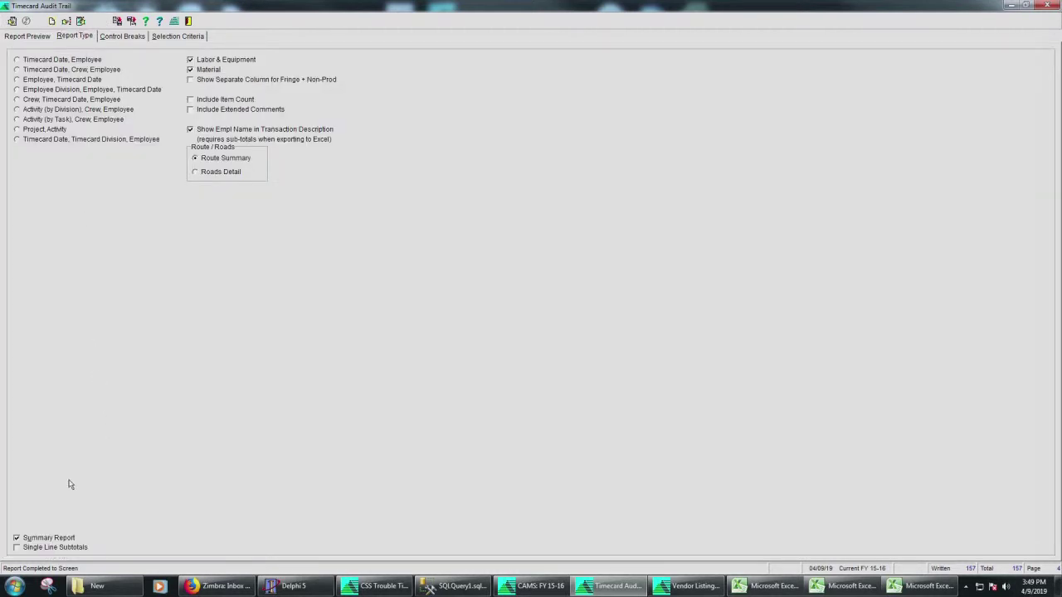
{"action": "left_click", "coordinate": [16, 548]}
{"action": "left_click", "coordinate": [80, 20]}
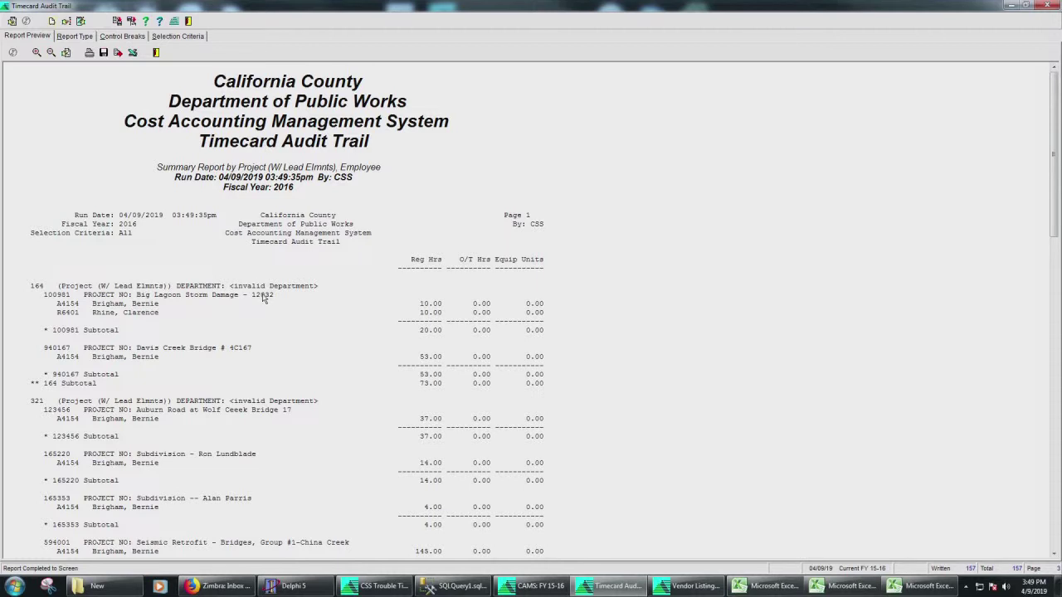
Combine the Department and Project No levels back into a single Project (W/ Lead Elmnts) break and rerun the report.
{"action": "left_click", "coordinate": [124, 37]}
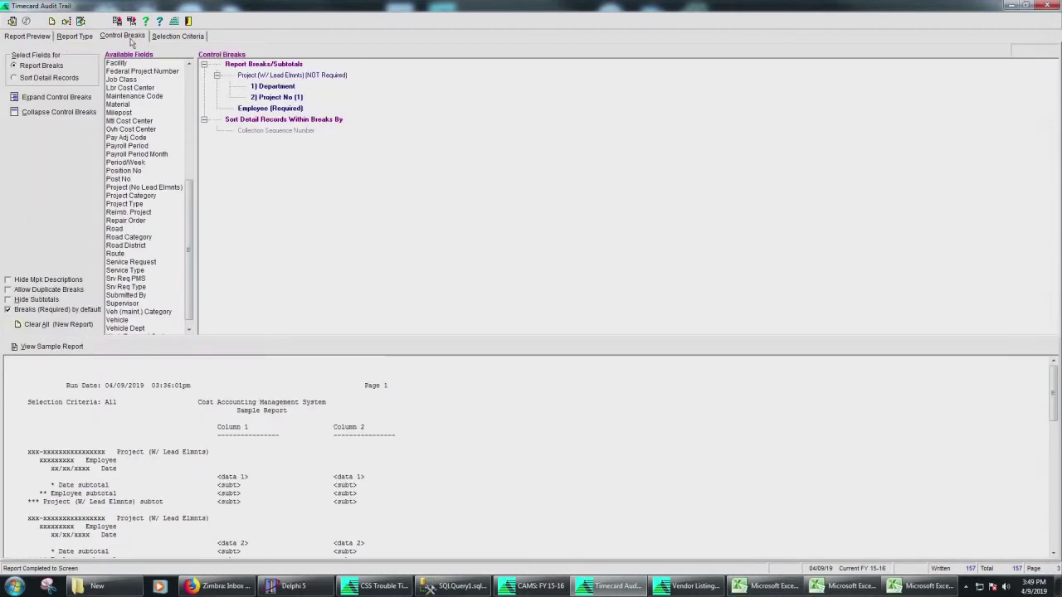
{"action": "left_click", "coordinate": [217, 76]}
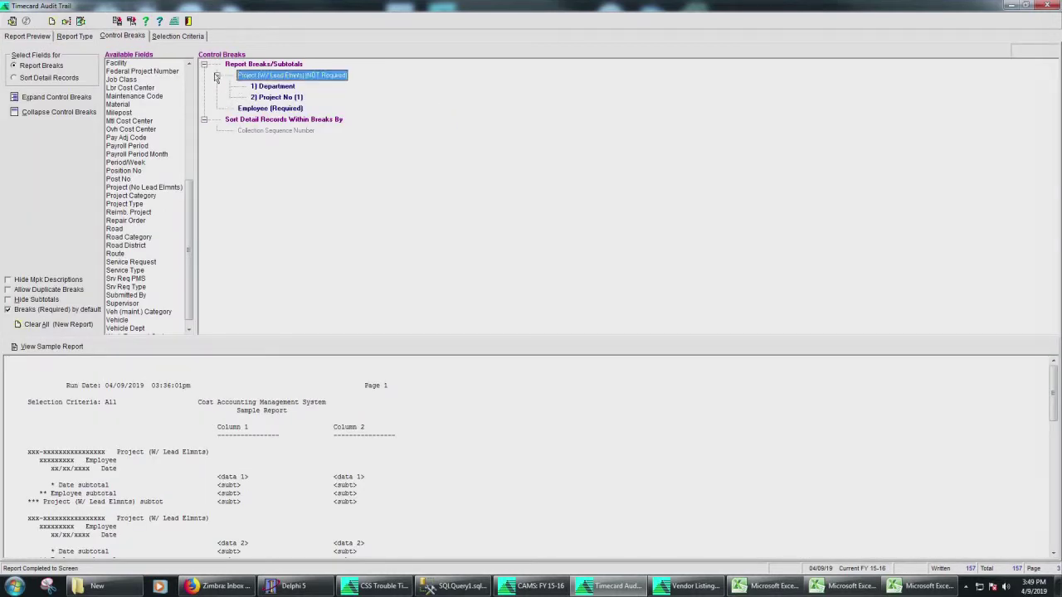
{"action": "left_click", "coordinate": [216, 76]}
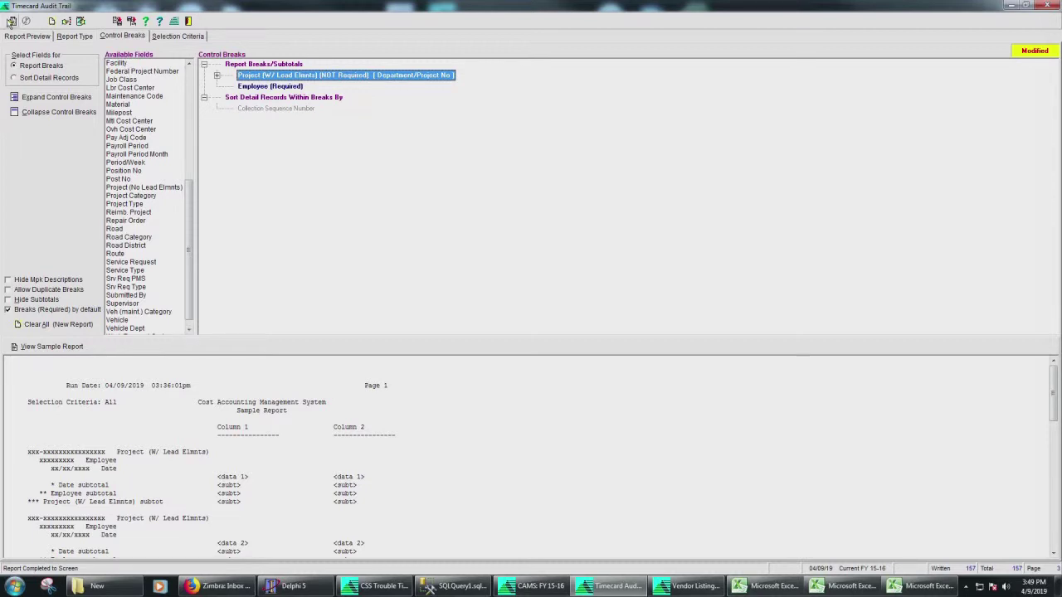
{"action": "left_click", "coordinate": [12, 22]}
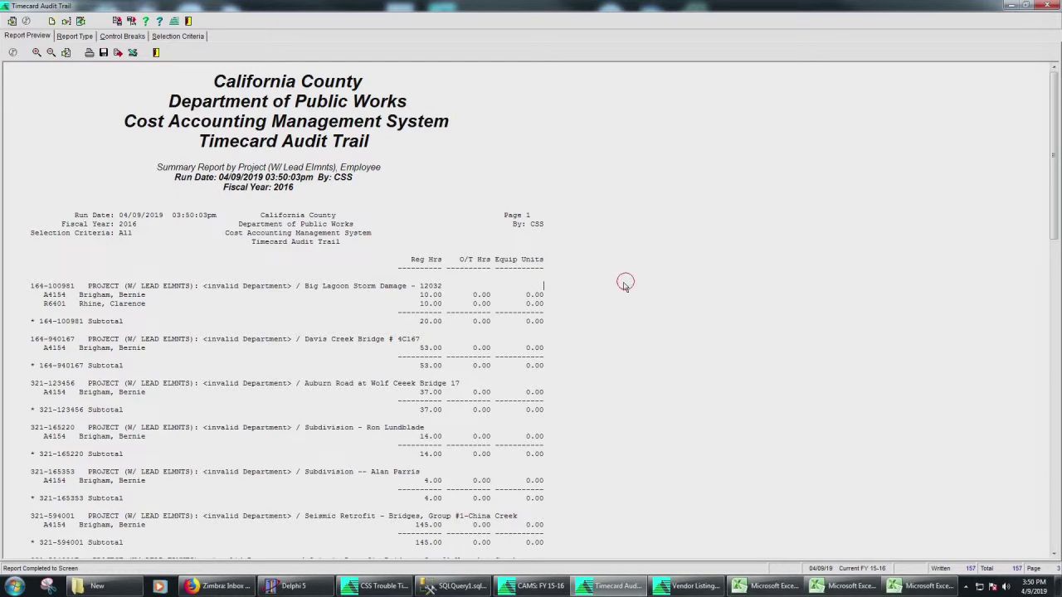
Review the combined project headings and single-line employee totals throughout the summary report.
{"action": "scroll", "coordinate": [618, 277], "scroll_direction": "down", "scroll_amount": 8}
{"action": "scroll", "coordinate": [614, 273], "scroll_direction": "down", "scroll_amount": 4}
{"action": "scroll", "coordinate": [612, 267], "scroll_direction": "up", "scroll_amount": 12}
{"action": "scroll", "coordinate": [611, 264], "scroll_direction": "down", "scroll_amount": 9}
{"action": "scroll", "coordinate": [612, 261], "scroll_direction": "up", "scroll_amount": 8}
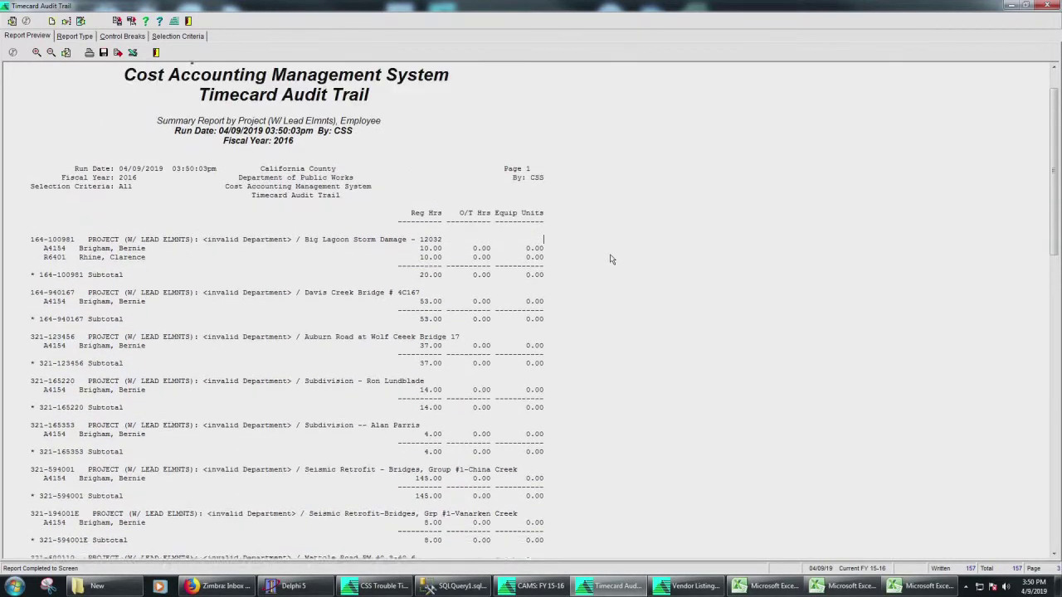
{"action": "scroll", "coordinate": [611, 260], "scroll_direction": "up", "scroll_amount": 2}
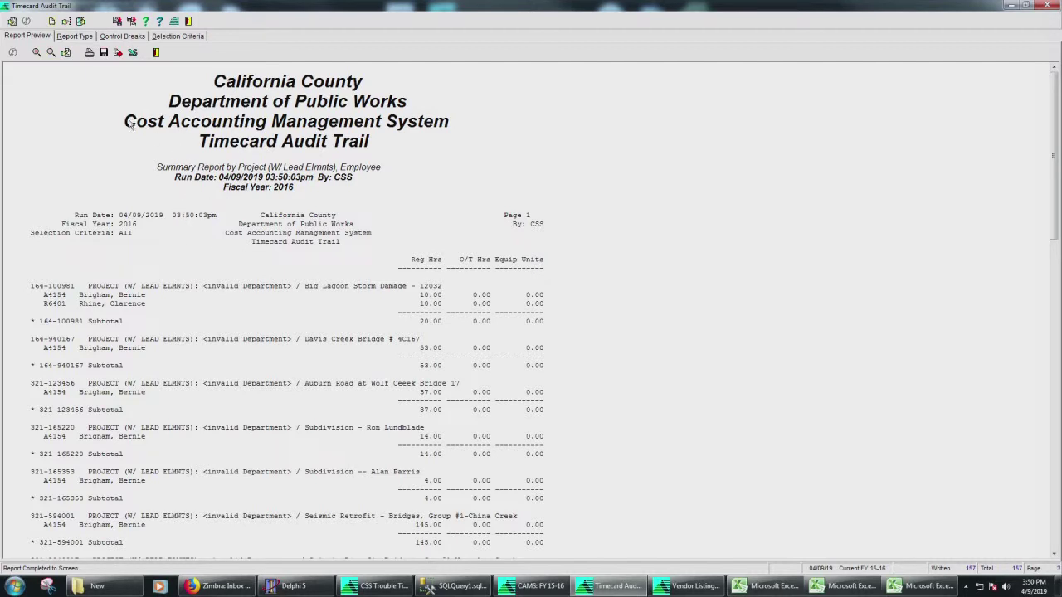
Add Date as a report break and place it above Project (W/ Lead Elmnts).
{"action": "left_click", "coordinate": [122, 36]}
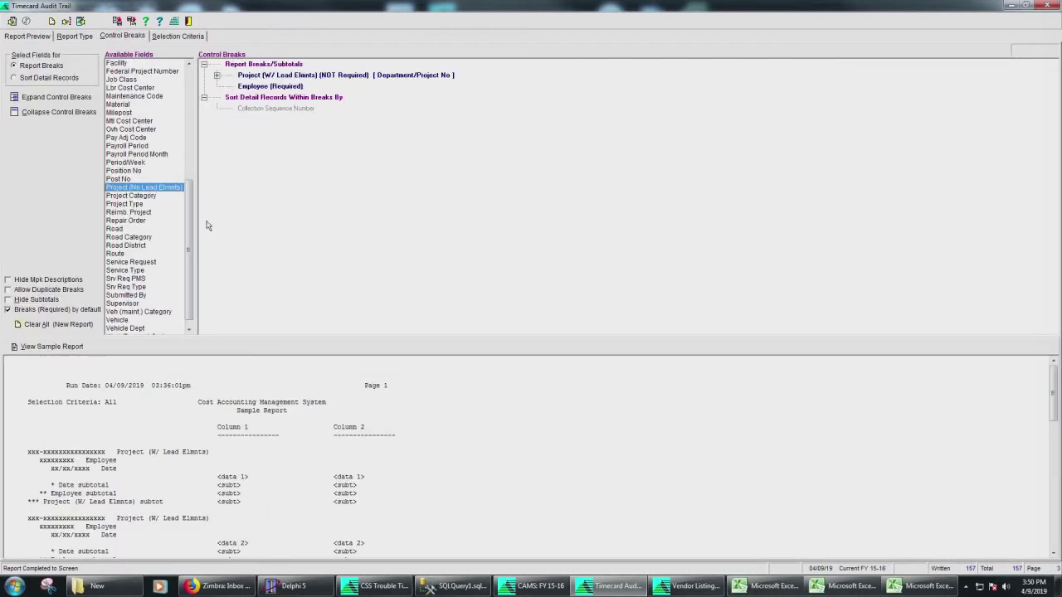
{"action": "left_click_drag", "start_coordinate": [189, 213], "coordinate": [188, 211]}
{"action": "left_click_drag", "start_coordinate": [187, 207], "coordinate": [176, 166]}
{"action": "scroll", "coordinate": [176, 166], "scroll_direction": "up", "scroll_amount": 3}
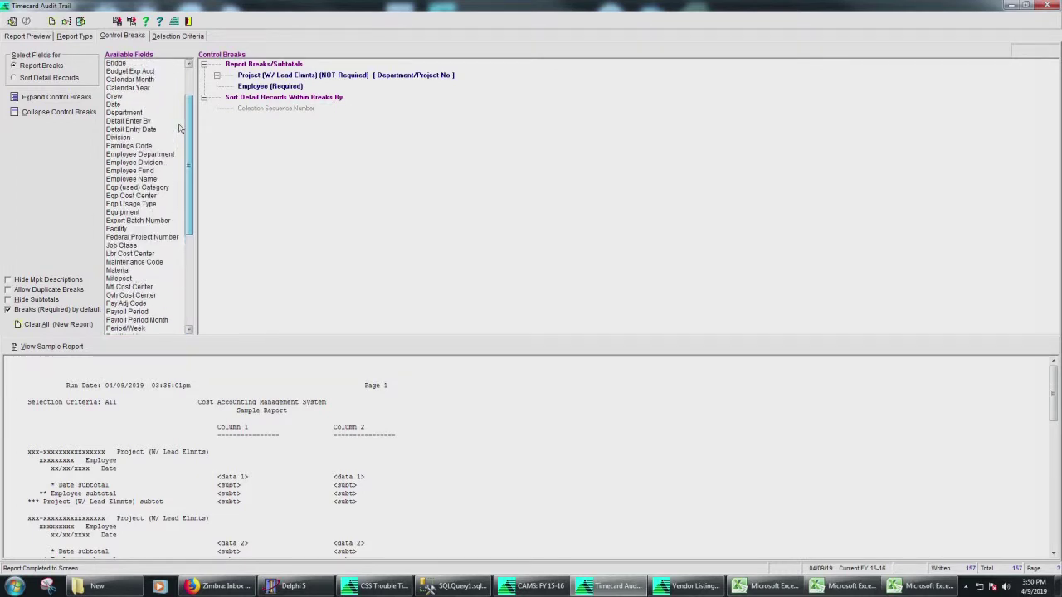
{"action": "double_click", "coordinate": [116, 104]}
{"action": "left_click_drag", "start_coordinate": [247, 100], "coordinate": [249, 74]}
Remove the Project (W/ Lead Elmnts) and Employee control breaks, keeping only Date.
{"action": "right_click", "coordinate": [249, 87]}
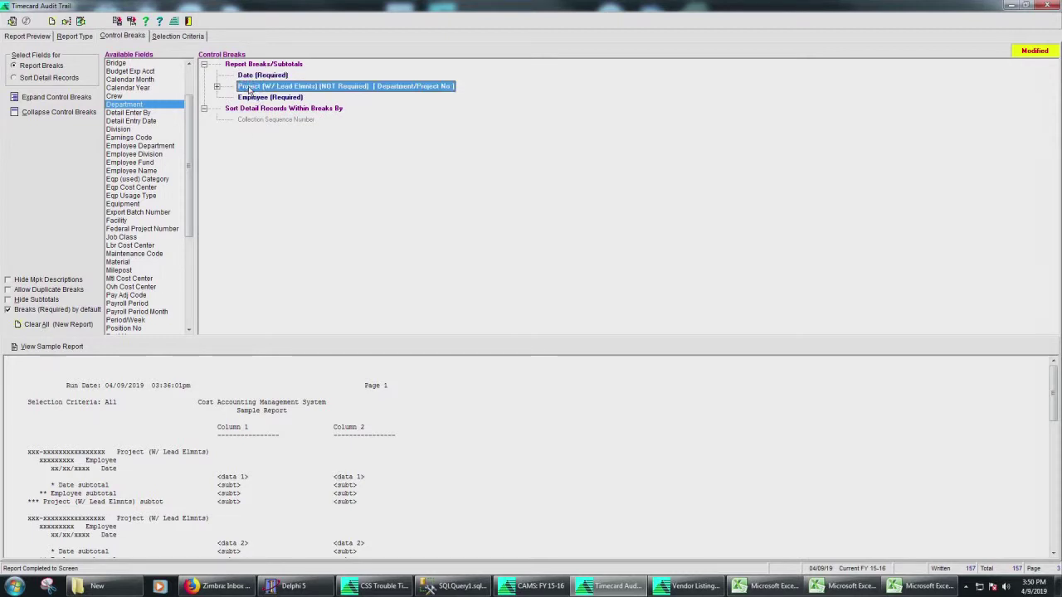
{"action": "left_click", "coordinate": [262, 93]}
{"action": "right_click", "coordinate": [264, 87]}
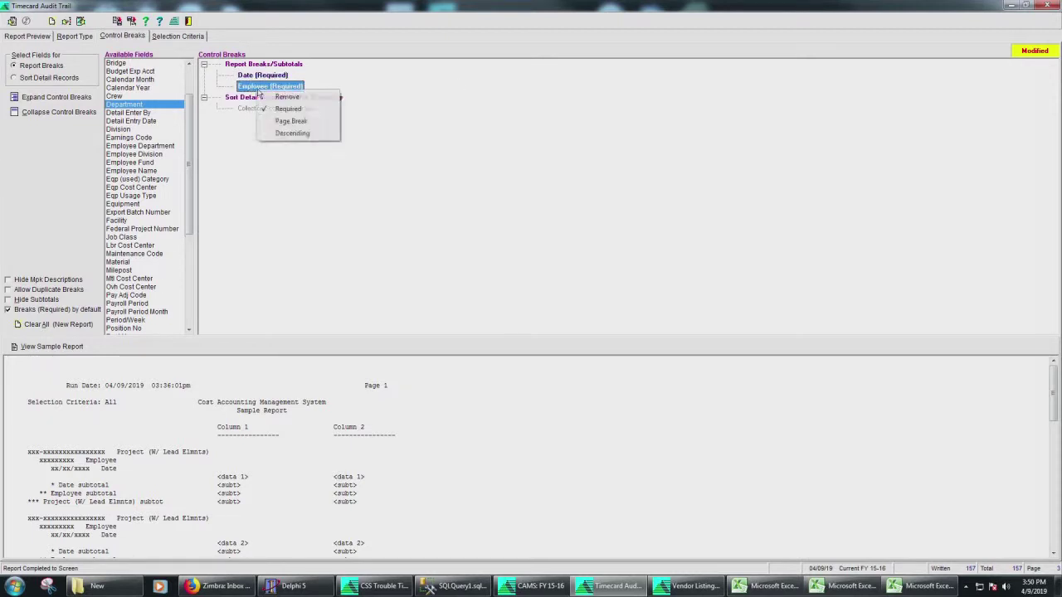
{"action": "left_click", "coordinate": [280, 95]}
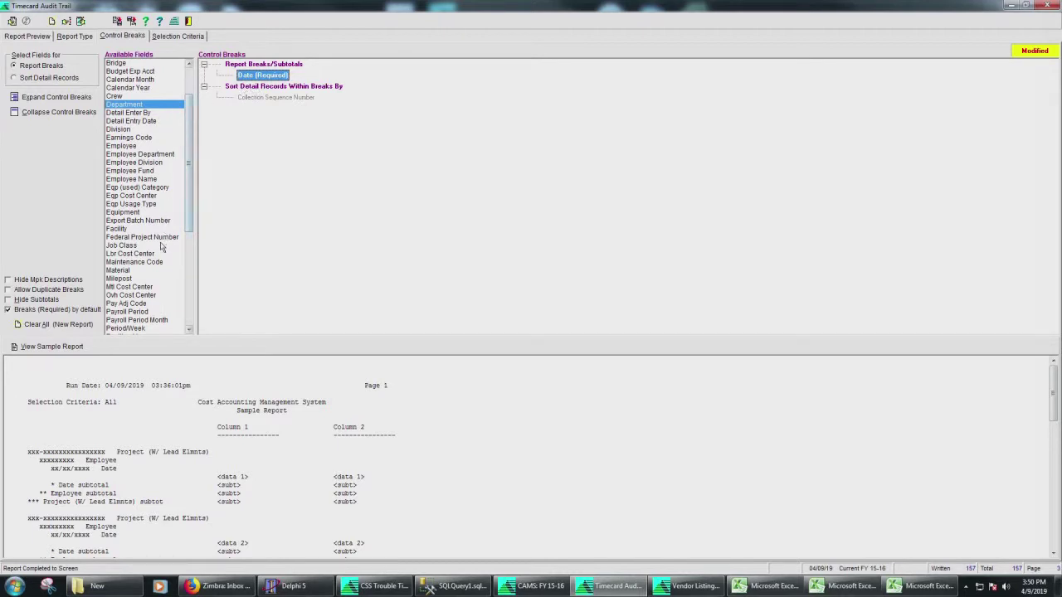
Add Payroll Period as a report break below Date and rerun the Timecard Audit Trail.
{"action": "left_click", "coordinate": [142, 312]}
{"action": "double_click", "coordinate": [142, 312]}
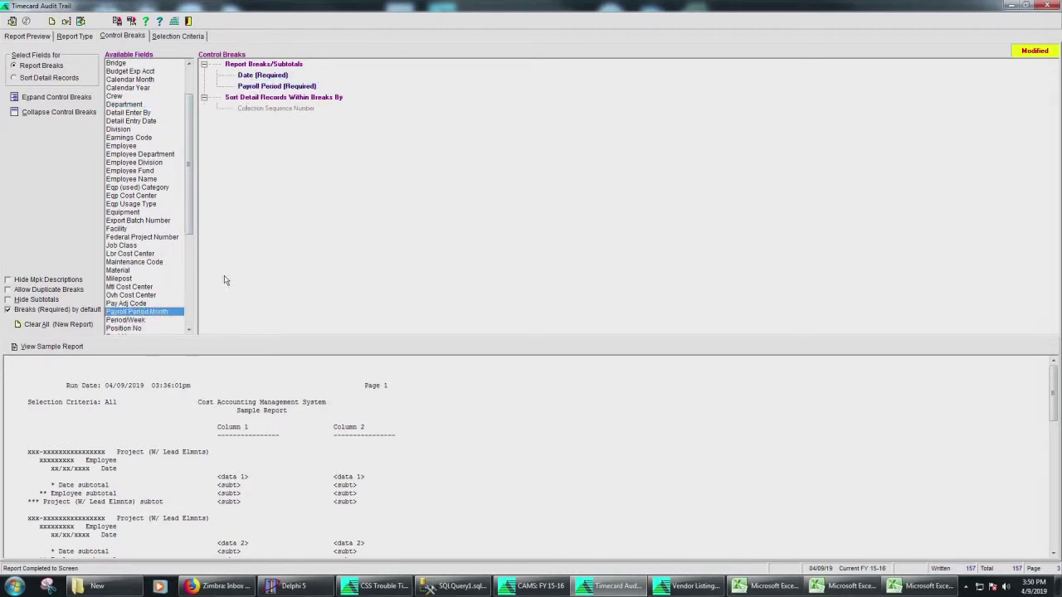
{"action": "left_click", "coordinate": [12, 22]}
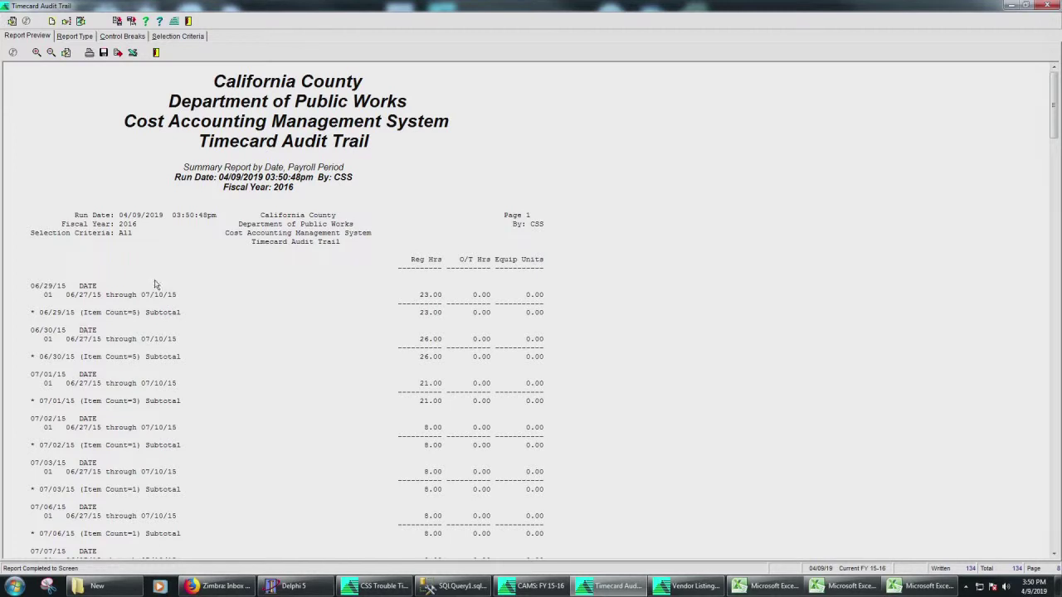
Move the Payroll Period break above Date and rerun the Timecard Audit Trail.
{"action": "left_click", "coordinate": [121, 36]}
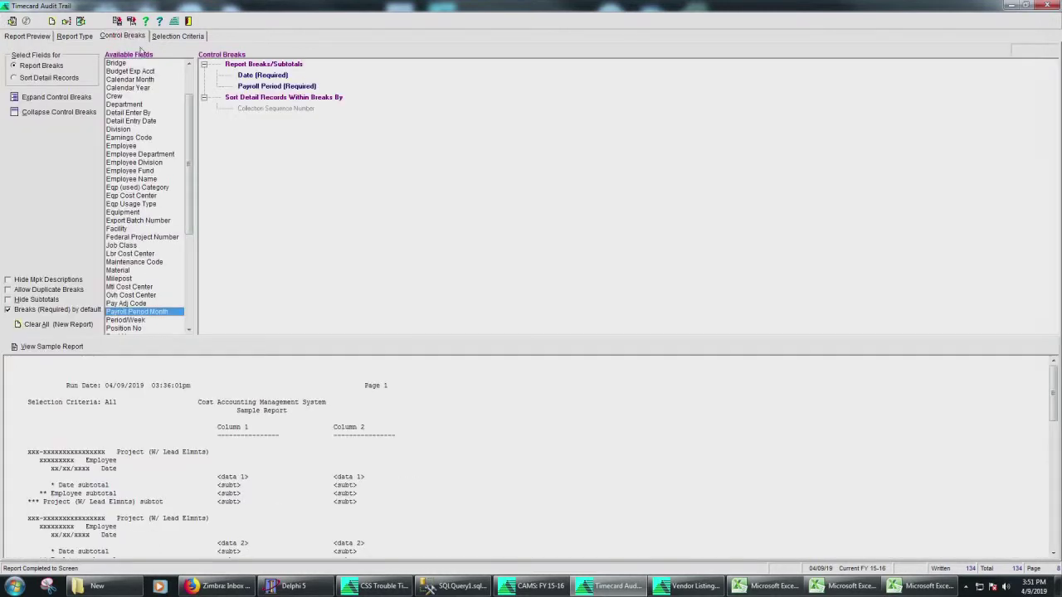
{"action": "left_click", "coordinate": [269, 86]}
{"action": "left_click_drag", "start_coordinate": [269, 79], "coordinate": [267, 73]}
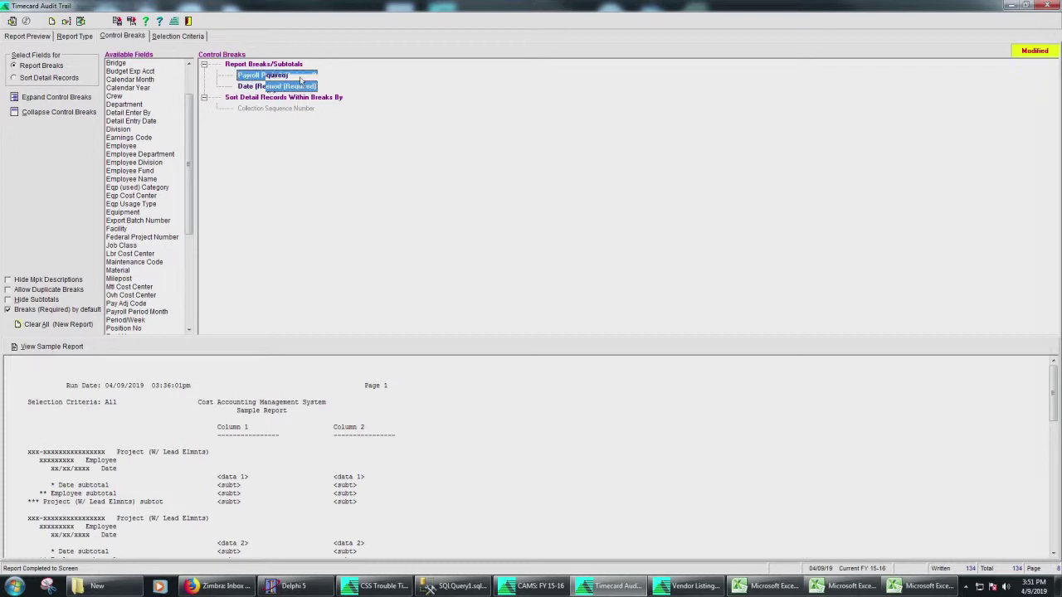
{"action": "left_click", "coordinate": [287, 99]}
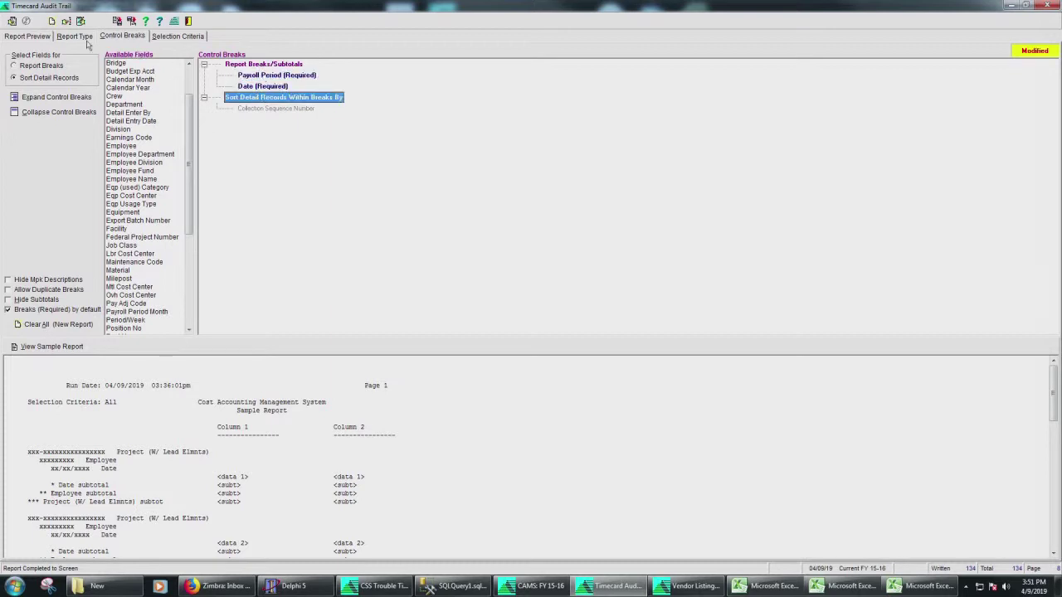
{"action": "left_click", "coordinate": [12, 21]}
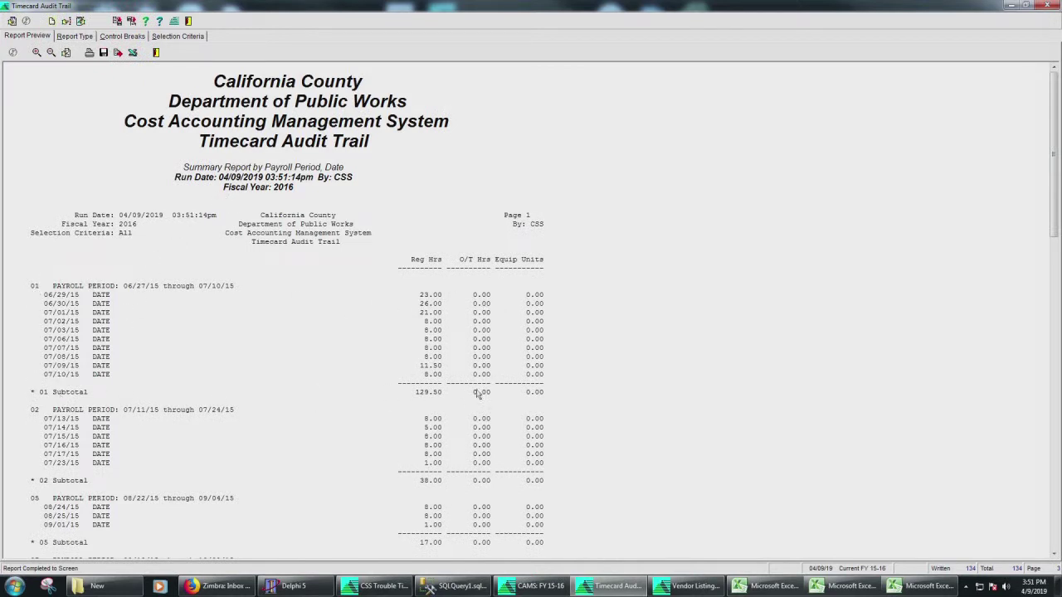
Review the report type settings, then the Report Setup margins, font size, tiling and output options.
{"action": "left_click", "coordinate": [83, 38]}
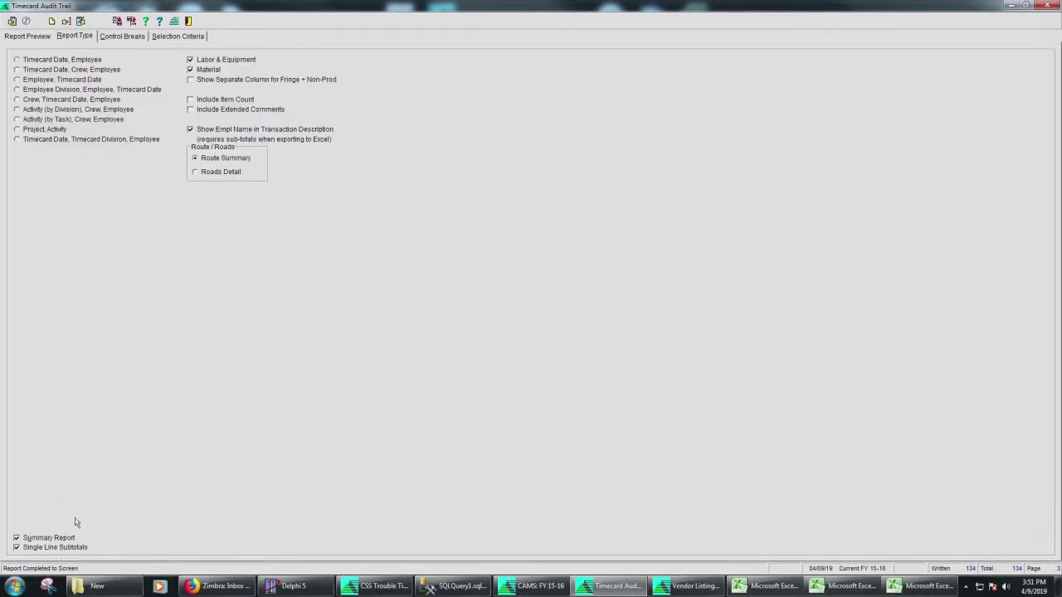
{"action": "left_click", "coordinate": [33, 37]}
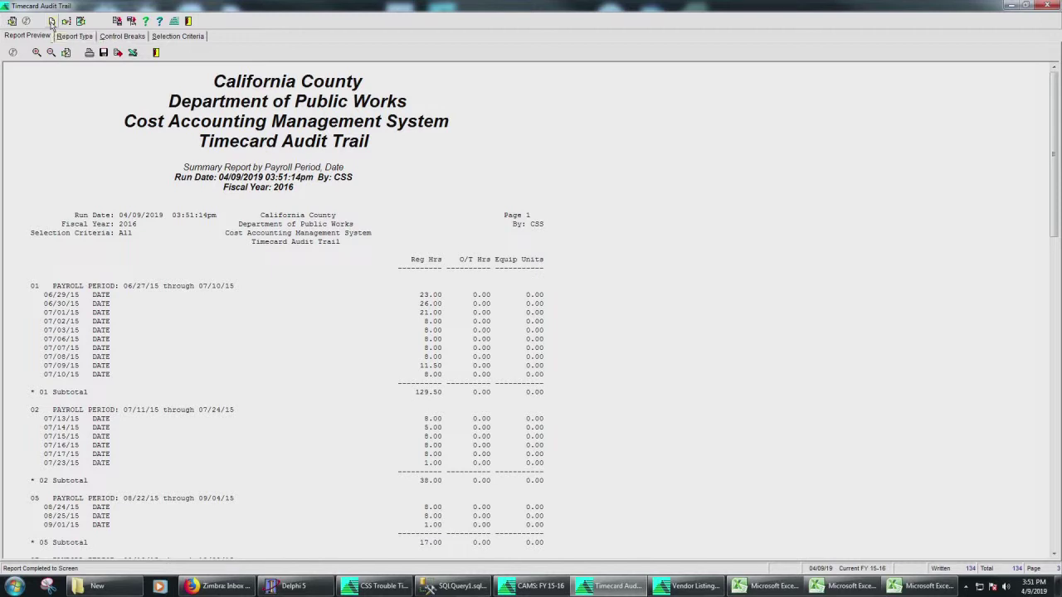
{"action": "left_click", "coordinate": [51, 21]}
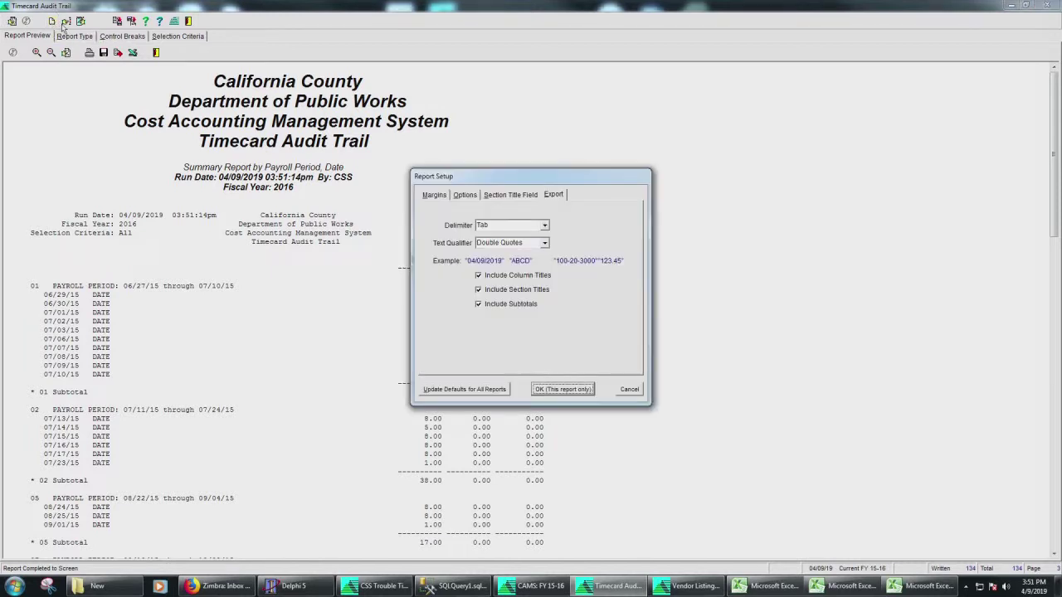
{"action": "left_click", "coordinate": [434, 192]}
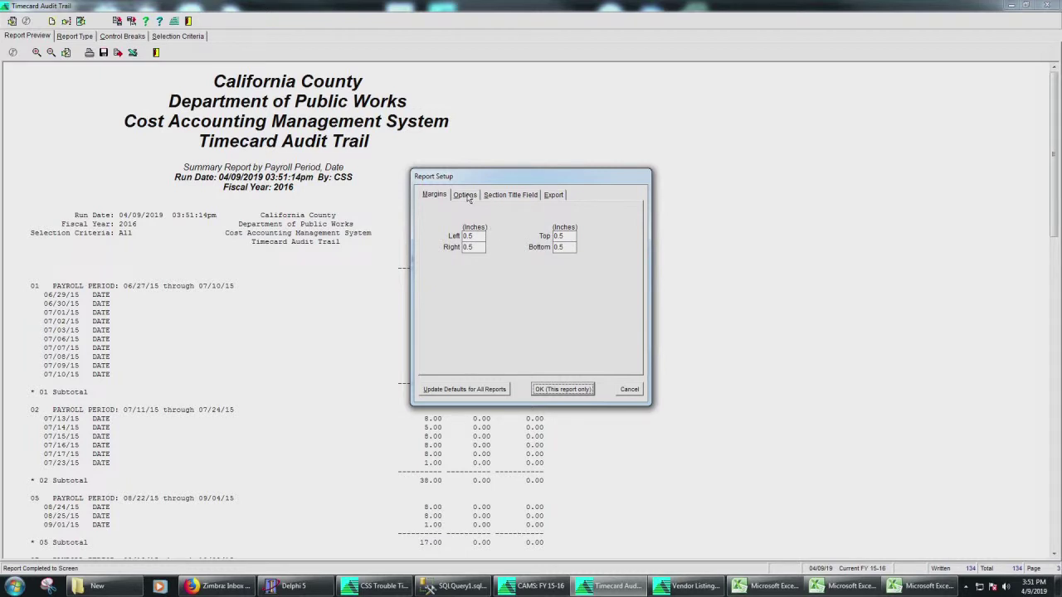
{"action": "left_click", "coordinate": [466, 196]}
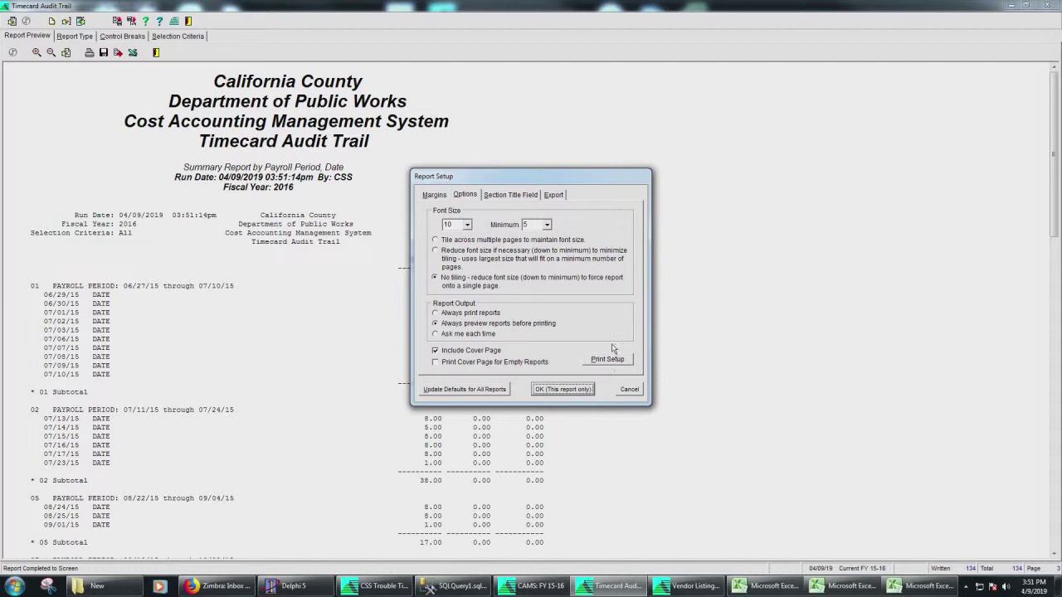
{"action": "left_click", "coordinate": [629, 389]}
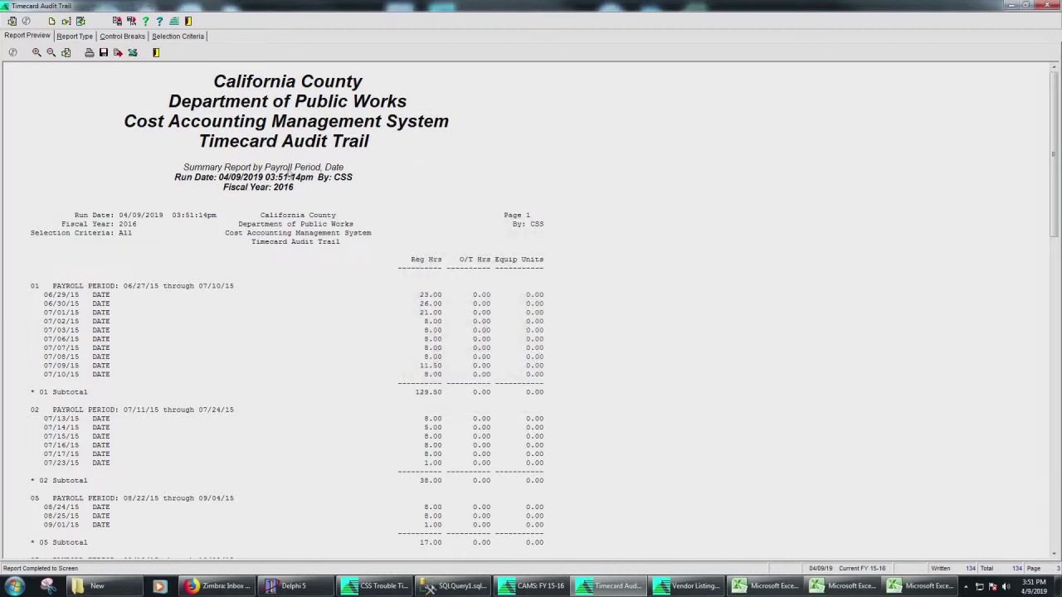
Check whether the currently selected columns fit the width of the Timecard Audit Trail.
{"action": "left_click", "coordinate": [68, 20]}
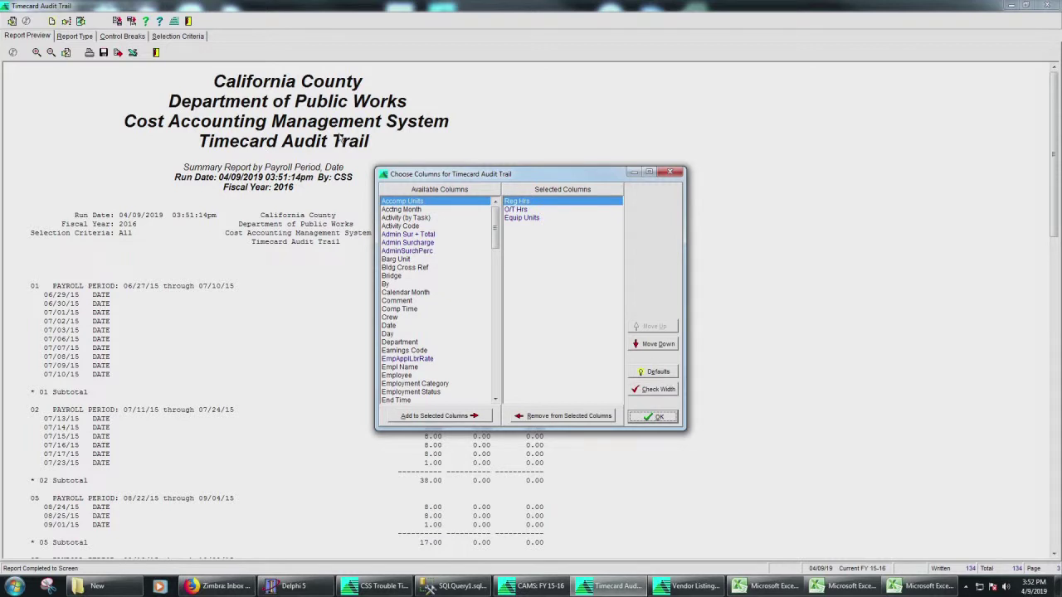
{"action": "left_click", "coordinate": [657, 390]}
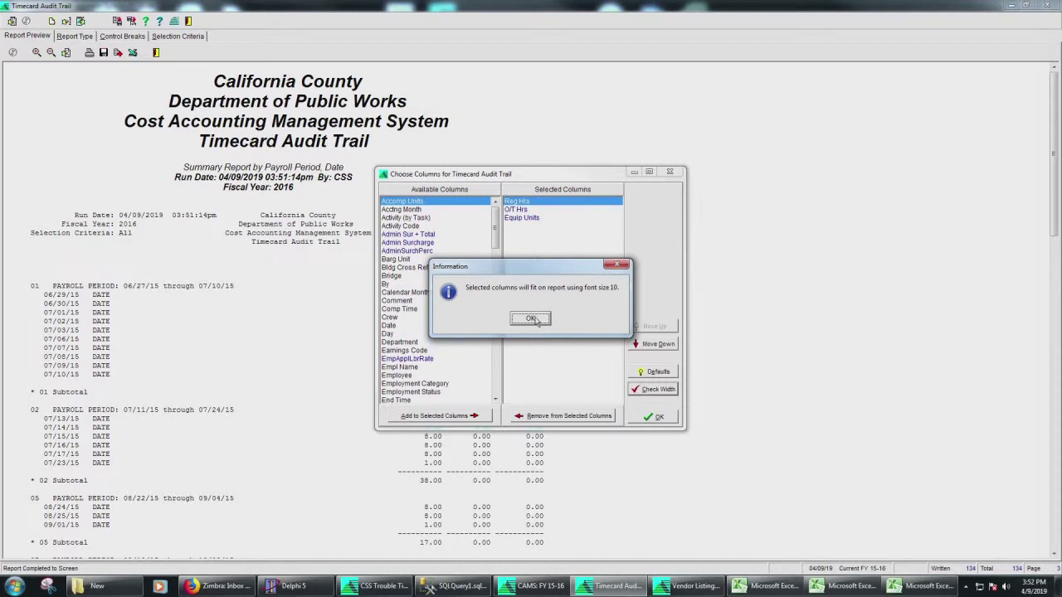
{"action": "left_click", "coordinate": [530, 319]}
Add Bldg Cross Ref, Bridge, By, Calendar Month and Comment to the selected columns and check the report width.
{"action": "double_click", "coordinate": [402, 268]}
{"action": "double_click", "coordinate": [402, 268]}
{"action": "double_click", "coordinate": [403, 268]}
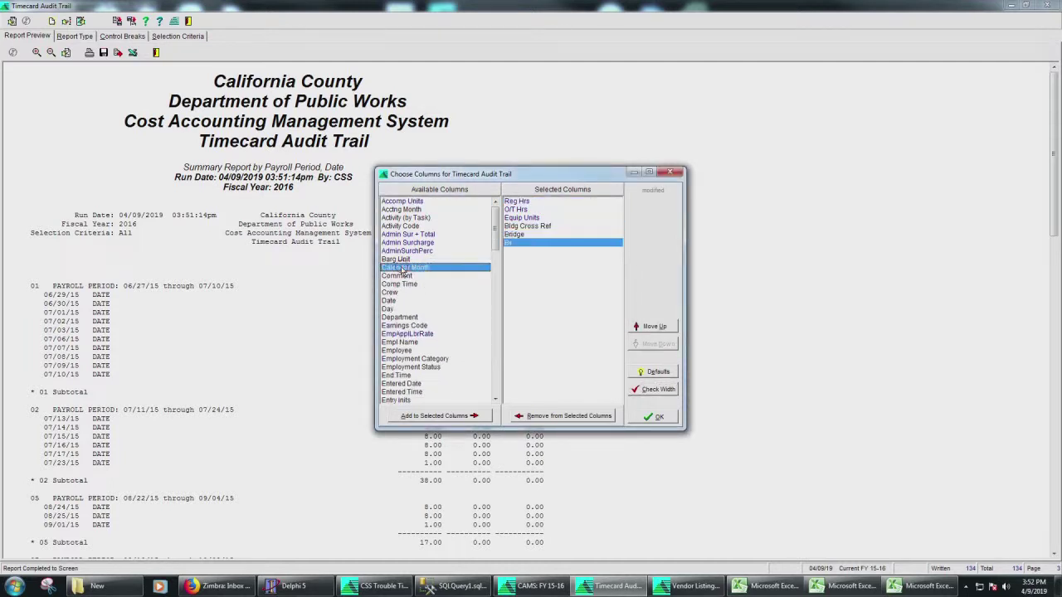
{"action": "double_click", "coordinate": [403, 268]}
{"action": "double_click", "coordinate": [402, 268]}
{"action": "left_click", "coordinate": [668, 391]}
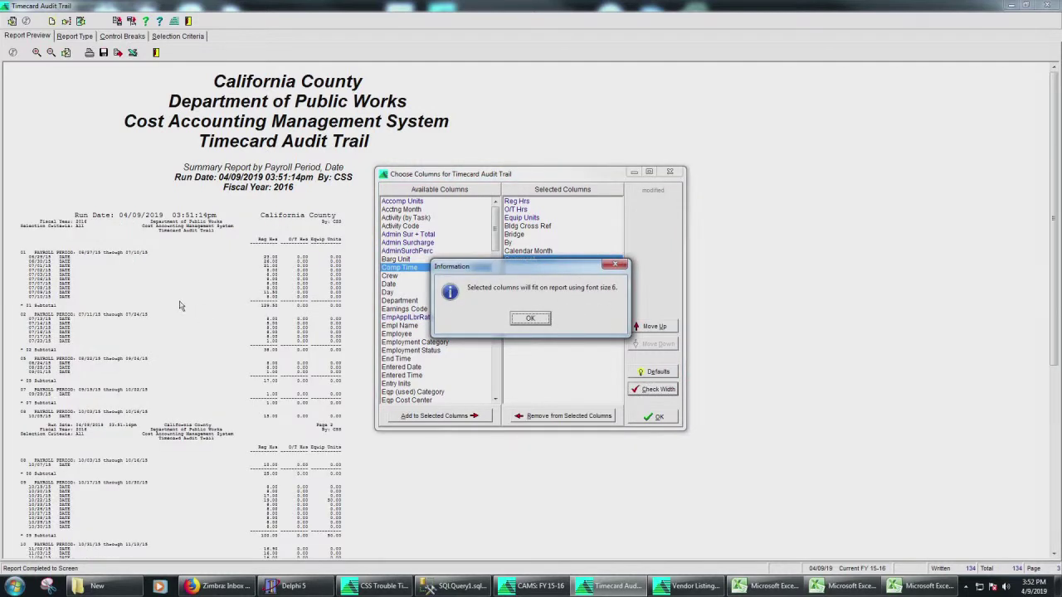
{"action": "left_click", "coordinate": [546, 320]}
Remove Comment, Calendar Month, By, Bridge and Bldg Cross Ref from the selected columns and accept the column selection.
{"action": "double_click", "coordinate": [530, 259]}
{"action": "double_click", "coordinate": [525, 251]}
{"action": "double_click", "coordinate": [519, 242]}
{"action": "double_click", "coordinate": [516, 234]}
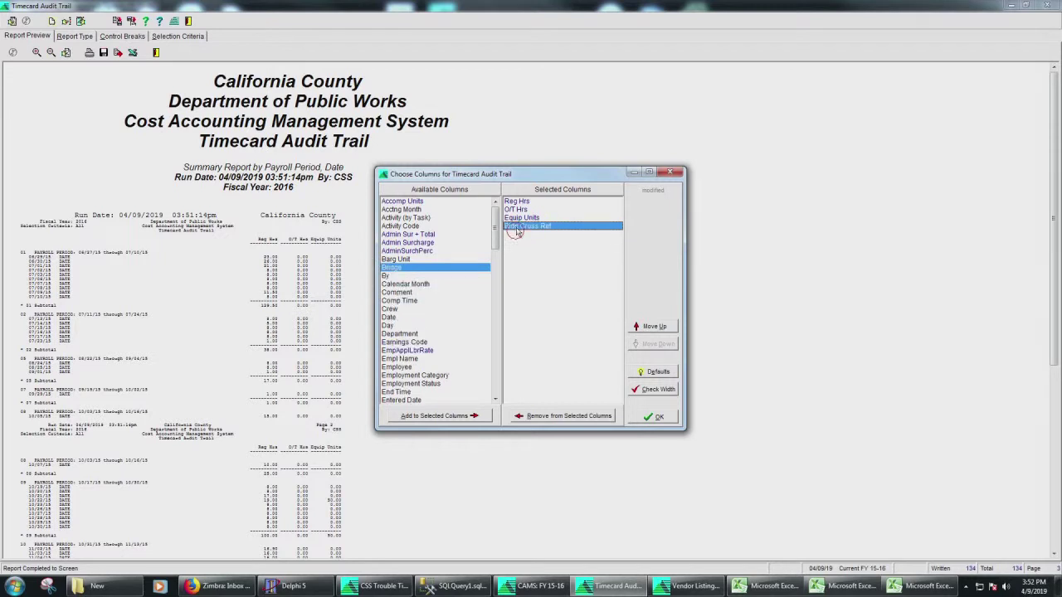
{"action": "double_click", "coordinate": [519, 226]}
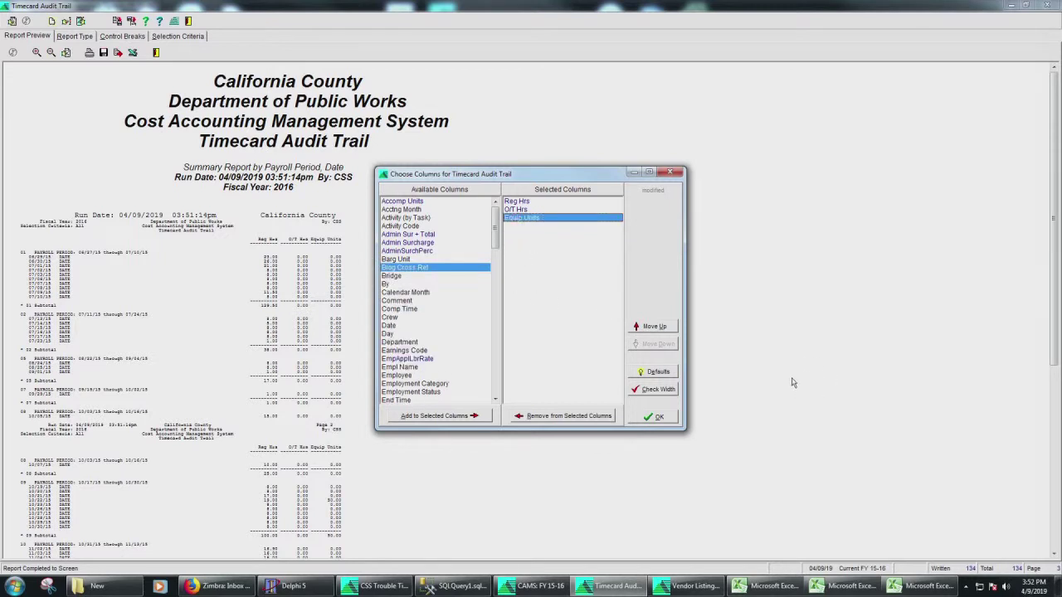
{"action": "left_click", "coordinate": [659, 421]}
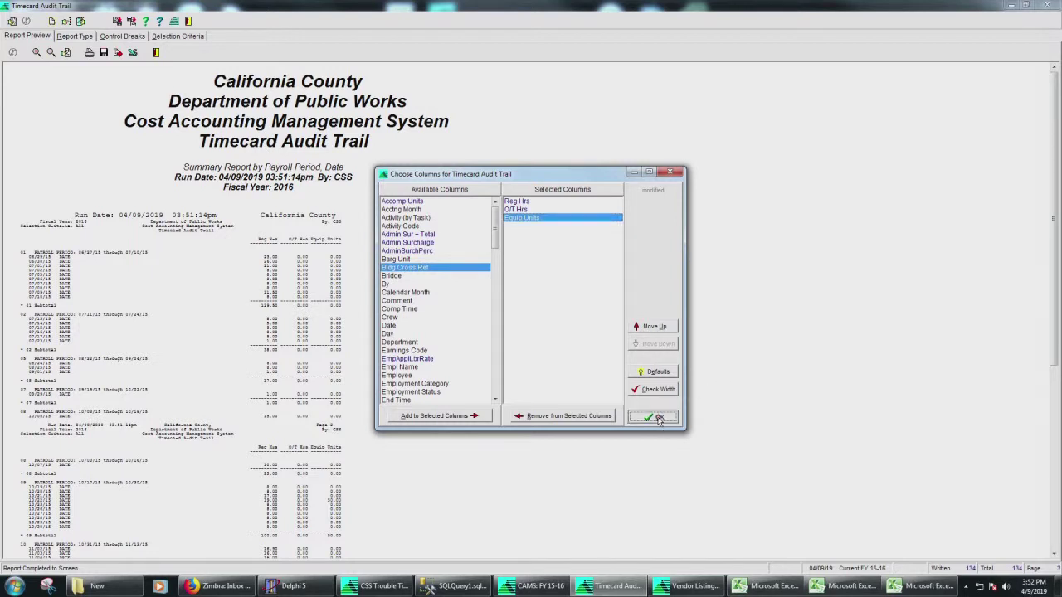
Enable Print Cover Page for Empty Reports in Report Setup and update the defaults for all reports.
{"action": "left_click", "coordinate": [52, 20]}
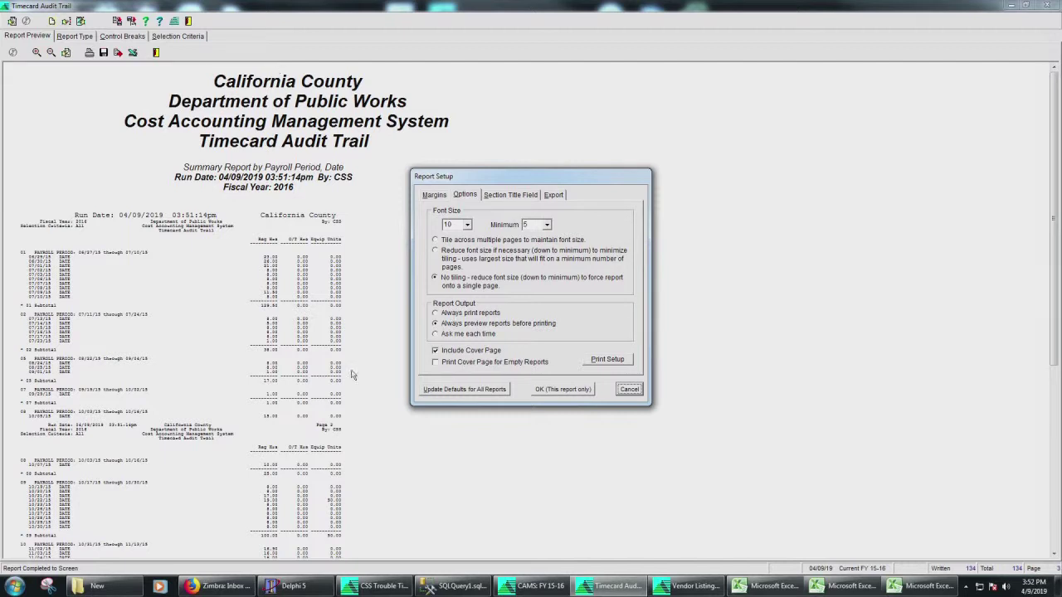
{"action": "left_click", "coordinate": [437, 363]}
{"action": "left_click", "coordinate": [498, 390]}
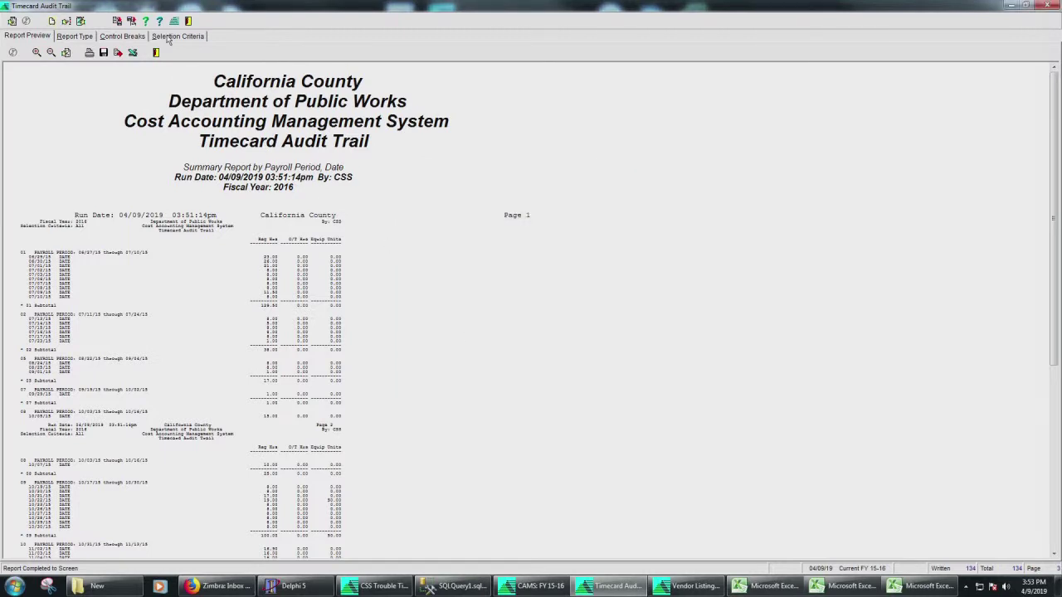
Add a custom selection criterion that includes Bridge 12345, run the report and examine its cover page.
{"action": "left_click", "coordinate": [168, 37]}
{"action": "left_click", "coordinate": [37, 75]}
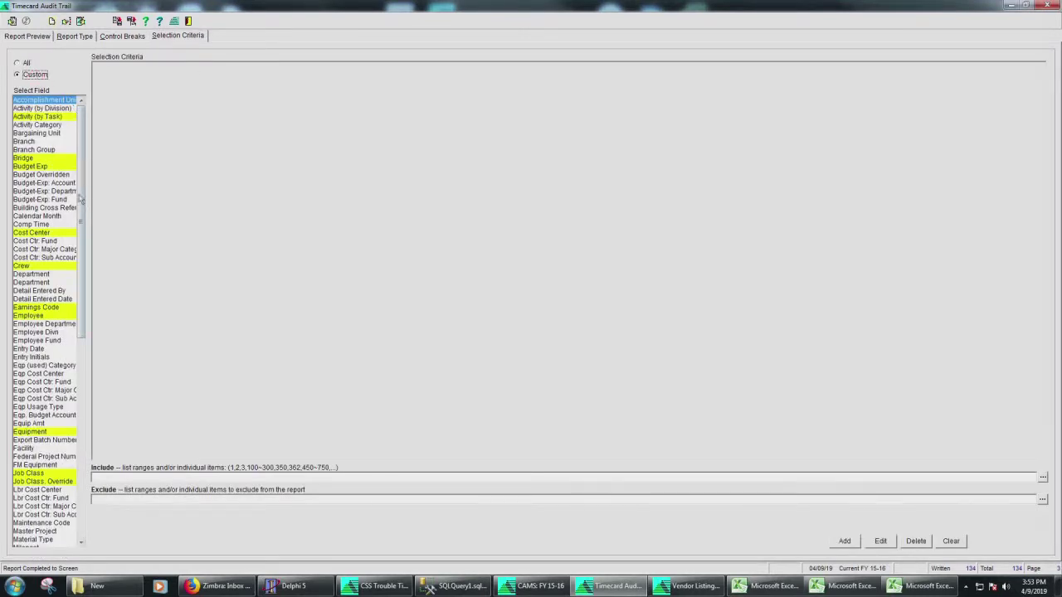
{"action": "left_click", "coordinate": [25, 158]}
{"action": "type", "text": "12345"}
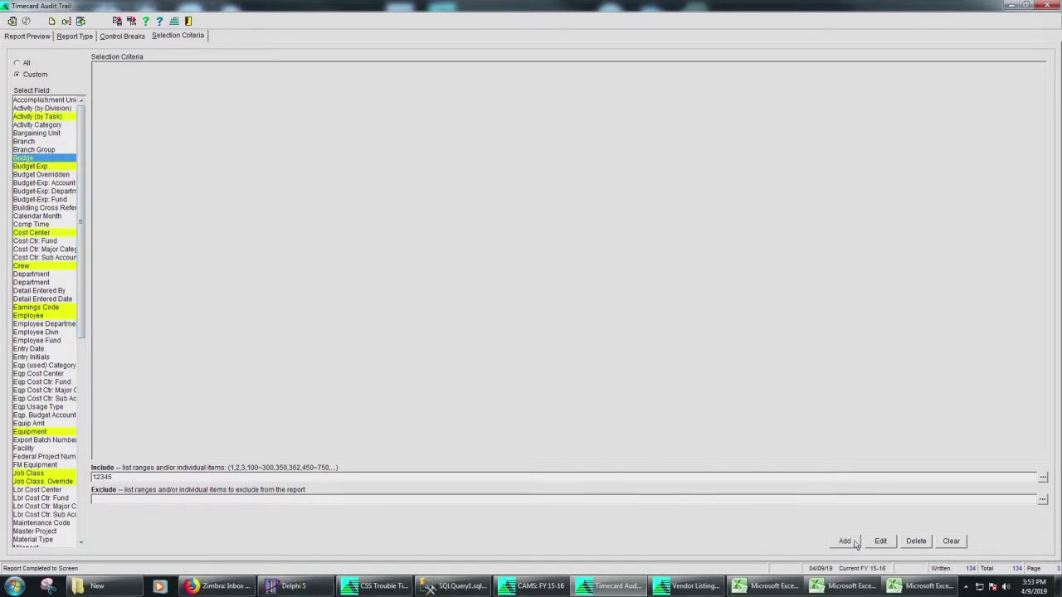
{"action": "left_click", "coordinate": [842, 540]}
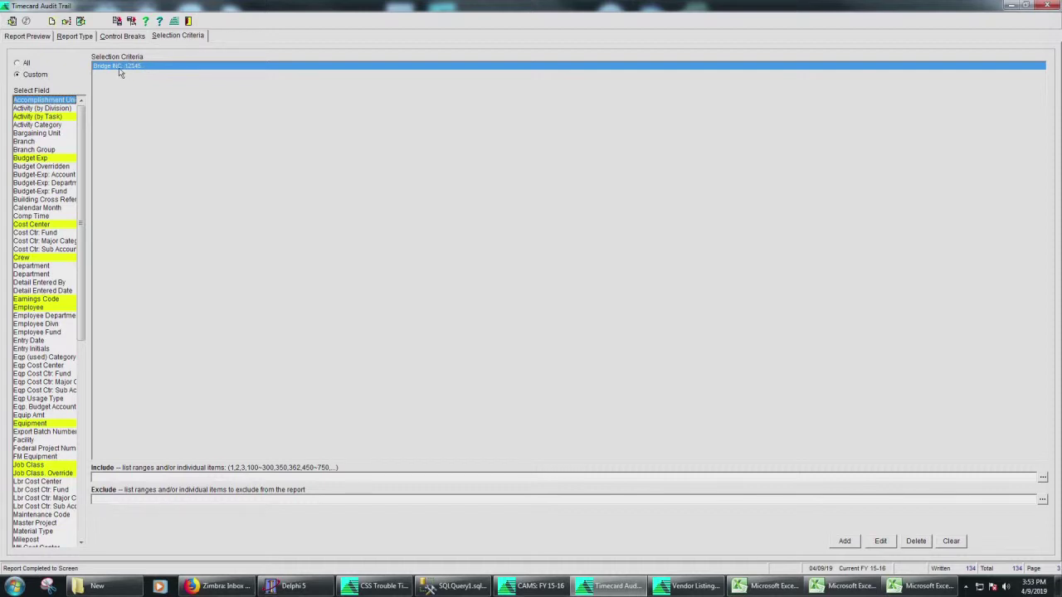
{"action": "left_click", "coordinate": [12, 20]}
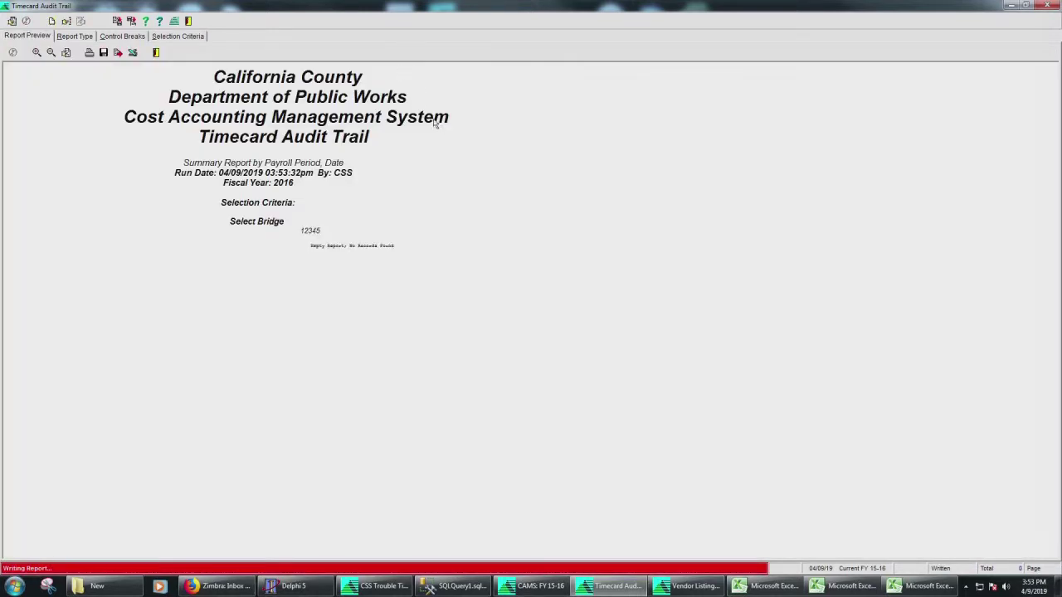
{"action": "left_click", "coordinate": [63, 52]}
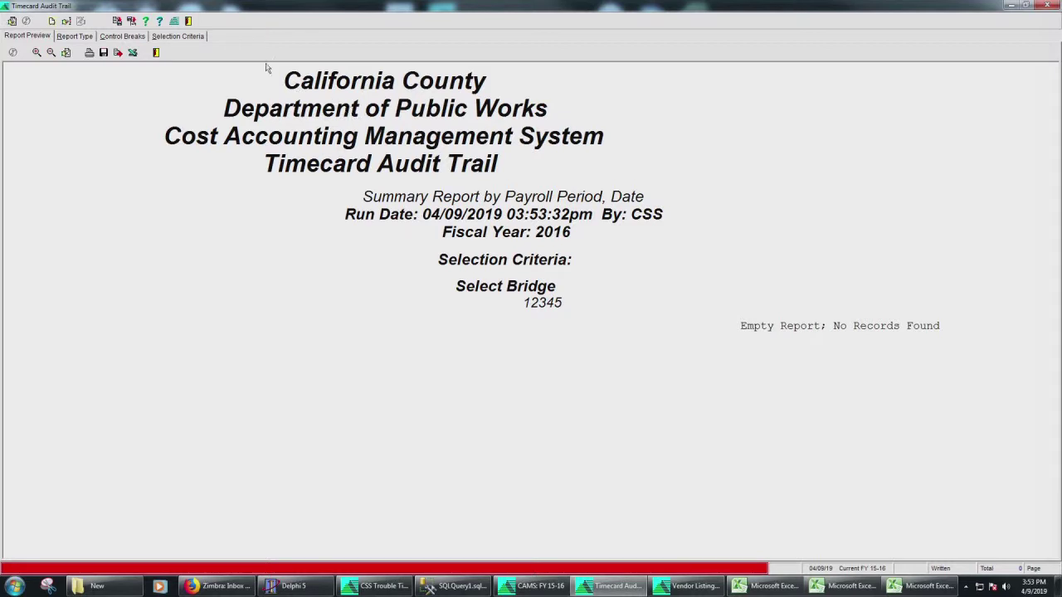
Replace the Bridge criterion with Activity (by Task) 000044 Sick Leave, searching the activity codes for "sick", and rerun the report.
{"action": "left_click", "coordinate": [189, 35]}
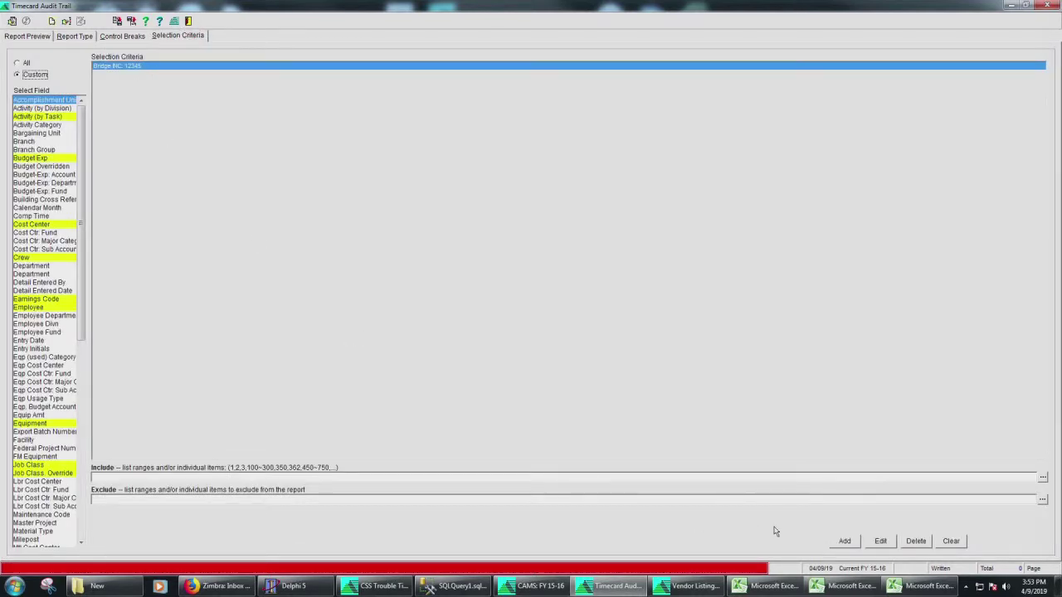
{"action": "left_click", "coordinate": [924, 541]}
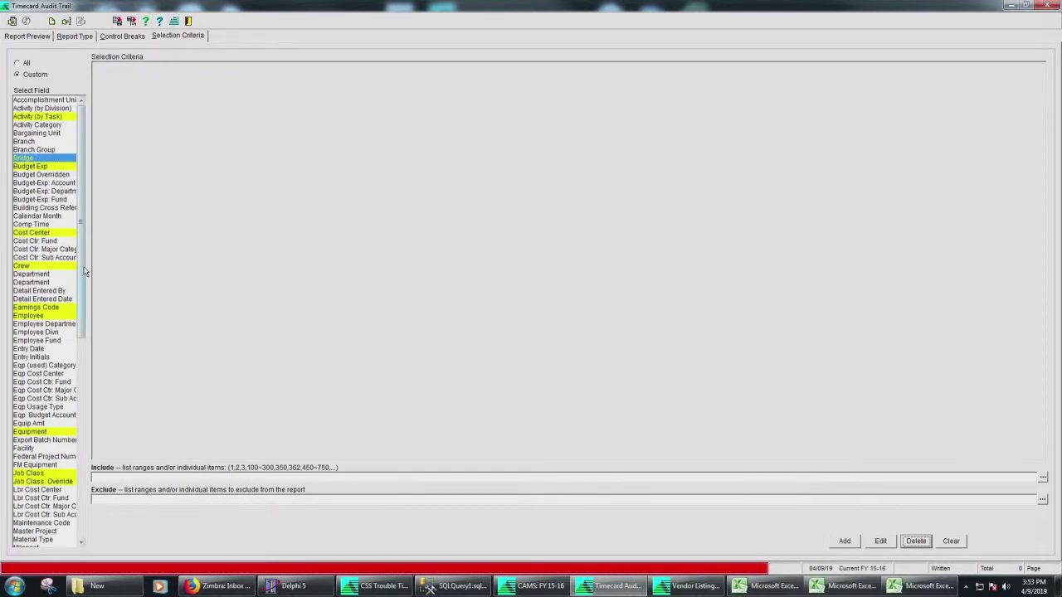
{"action": "left_click", "coordinate": [54, 117]}
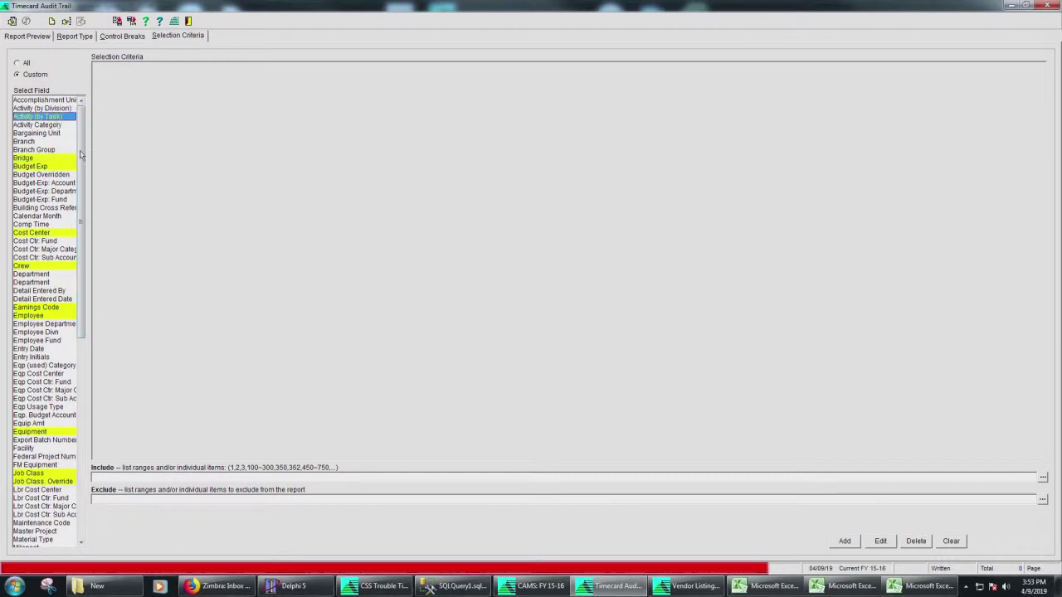
{"action": "left_click", "coordinate": [1042, 479]}
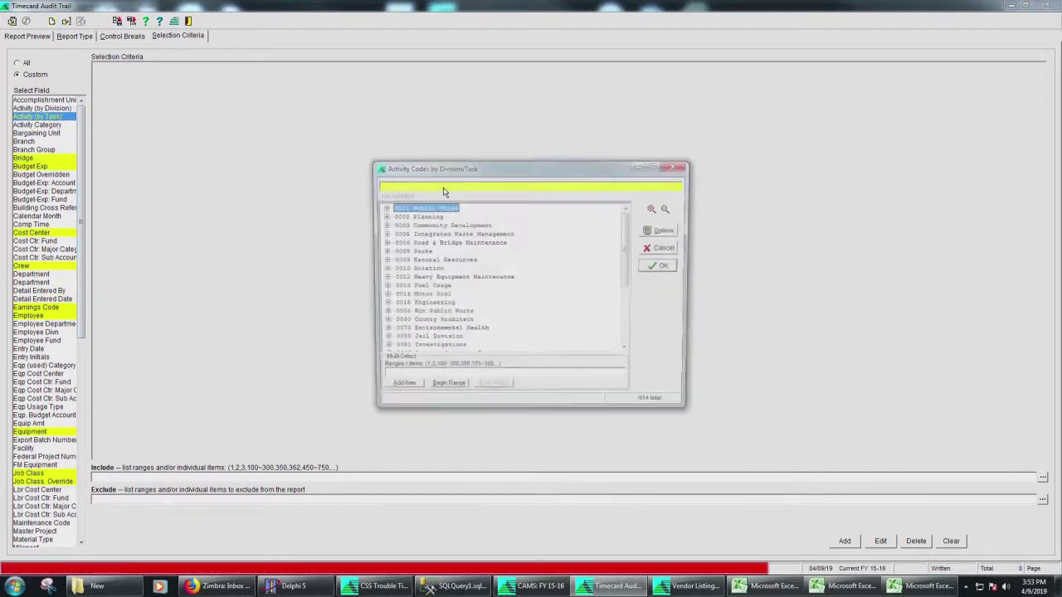
{"action": "key", "text": "ctrl+f"}
{"action": "type", "text": "sick"}
{"action": "key", "text": "Return"}
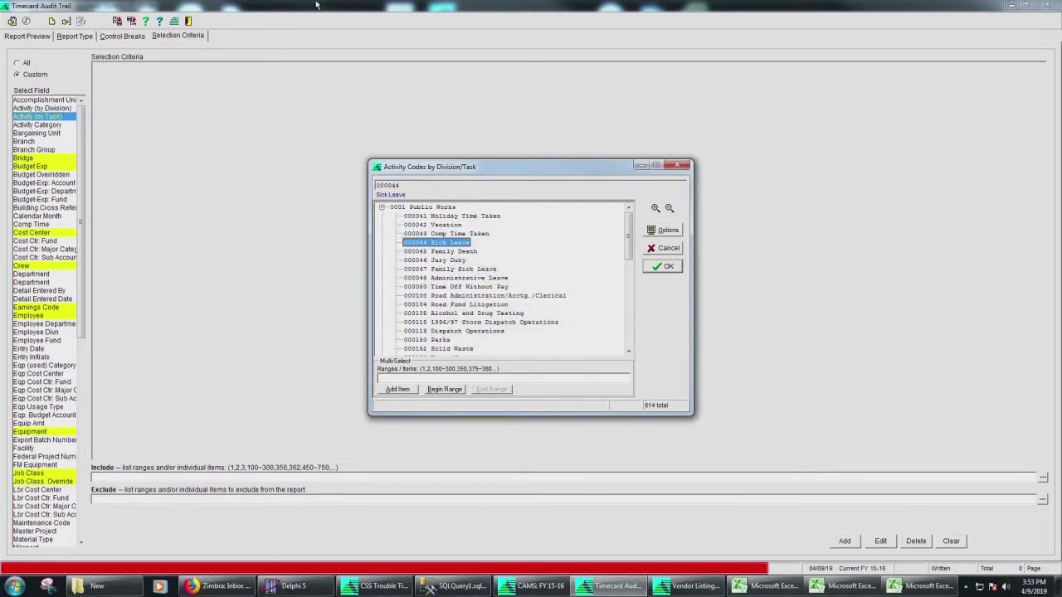
{"action": "left_click", "coordinate": [669, 266]}
{"action": "left_click", "coordinate": [844, 541]}
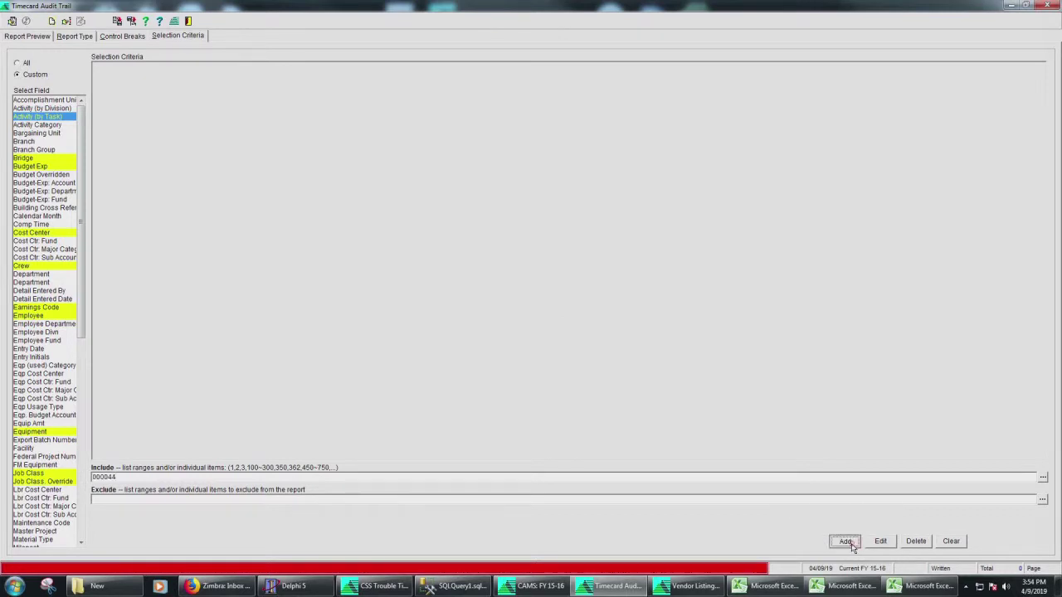
{"action": "left_click", "coordinate": [11, 21]}
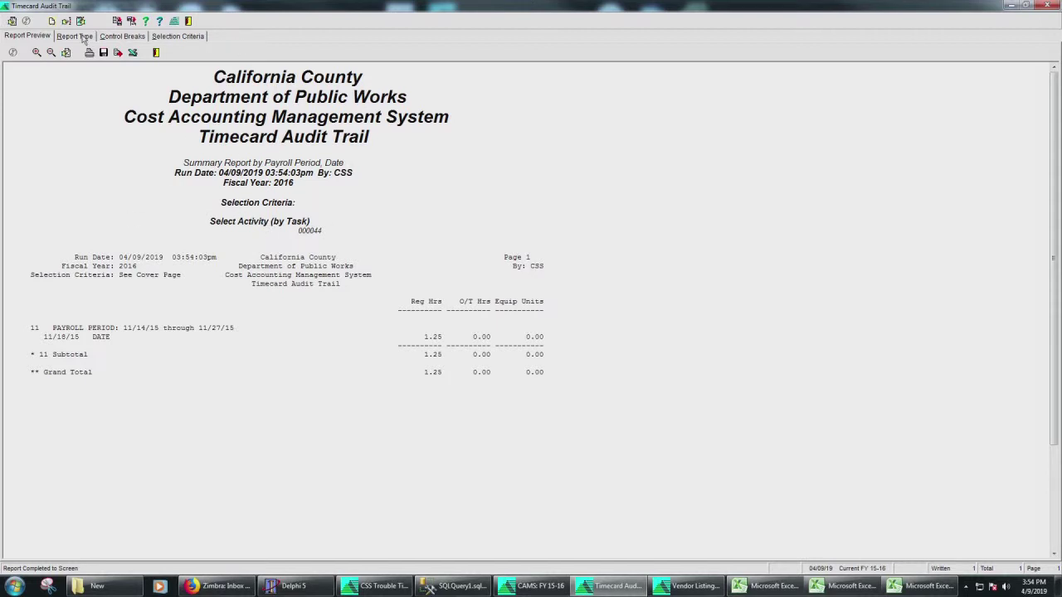
Reset the report's selection criteria to All.
{"action": "left_click", "coordinate": [176, 36]}
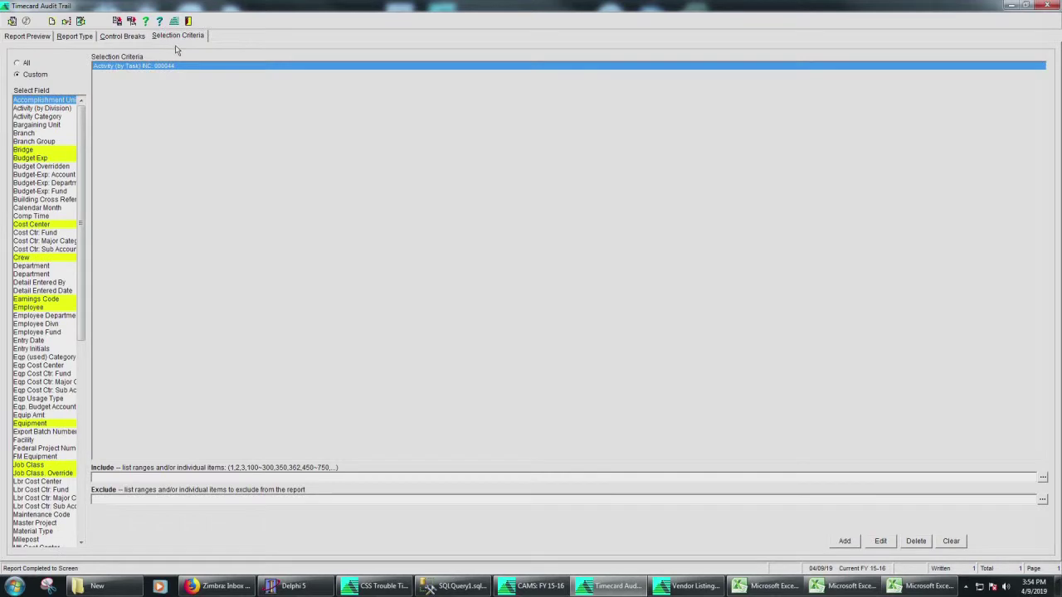
{"action": "left_click", "coordinate": [20, 65]}
Examine the export settings and delimiter choices in Report Setup, close it without saving changes and return to the report preview.
{"action": "left_click", "coordinate": [51, 21]}
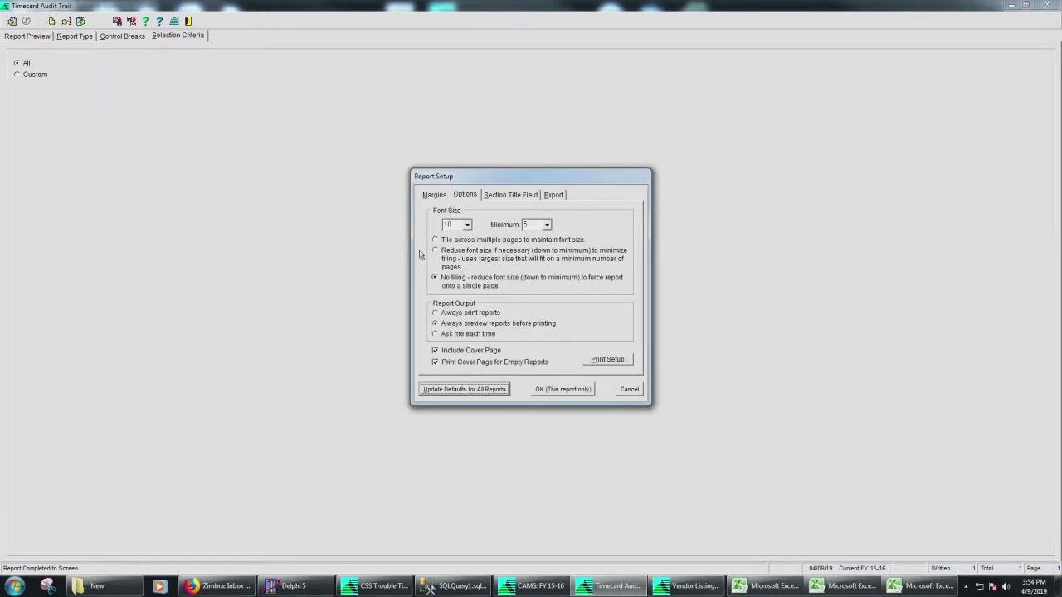
{"action": "left_click", "coordinate": [556, 197]}
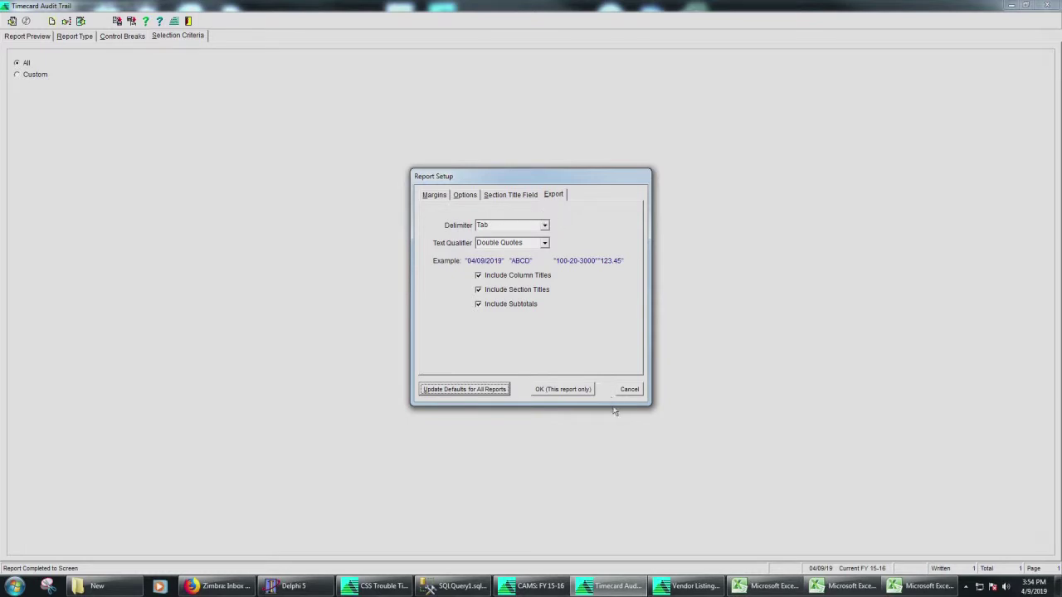
{"action": "left_click", "coordinate": [545, 228]}
{"action": "left_click", "coordinate": [584, 222]}
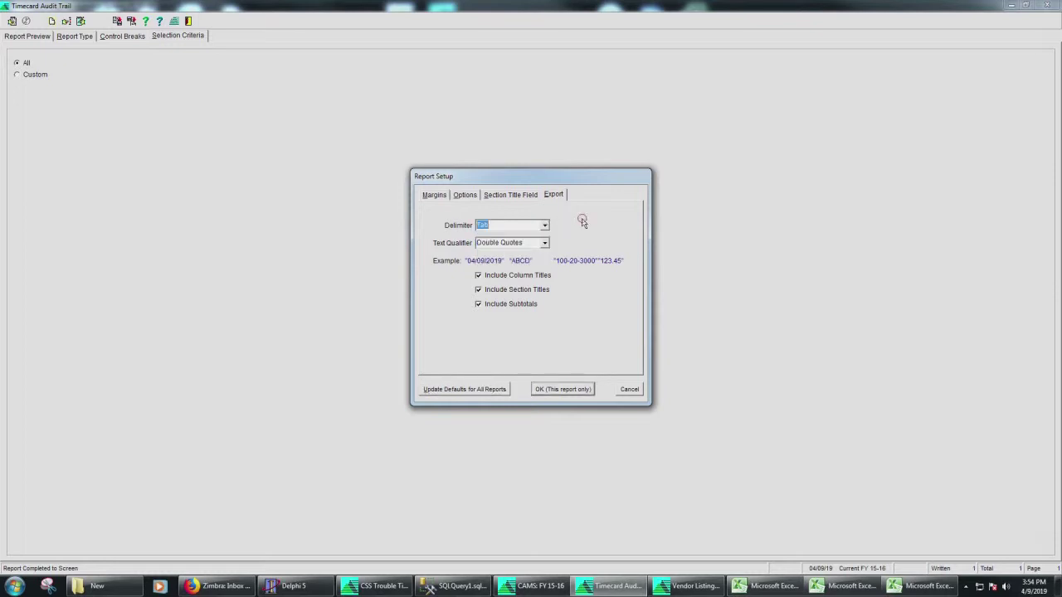
{"action": "left_click", "coordinate": [630, 390]}
{"action": "left_click", "coordinate": [37, 37]}
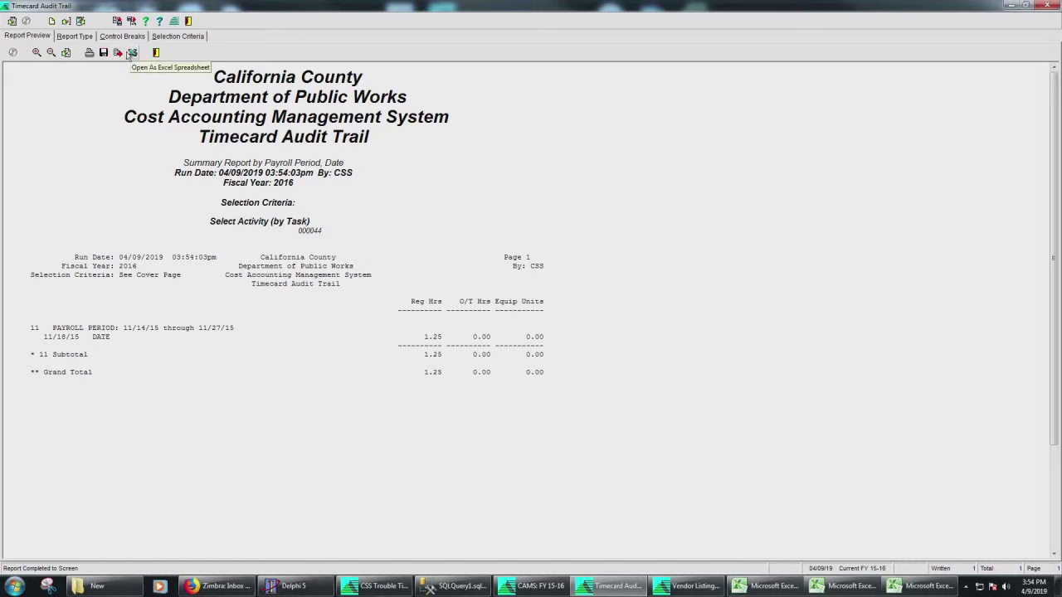
Set the report's printer to Microsoft XPS Document Writer in Report Setup, for this report only, and always use it for this report.
{"action": "left_click", "coordinate": [51, 20]}
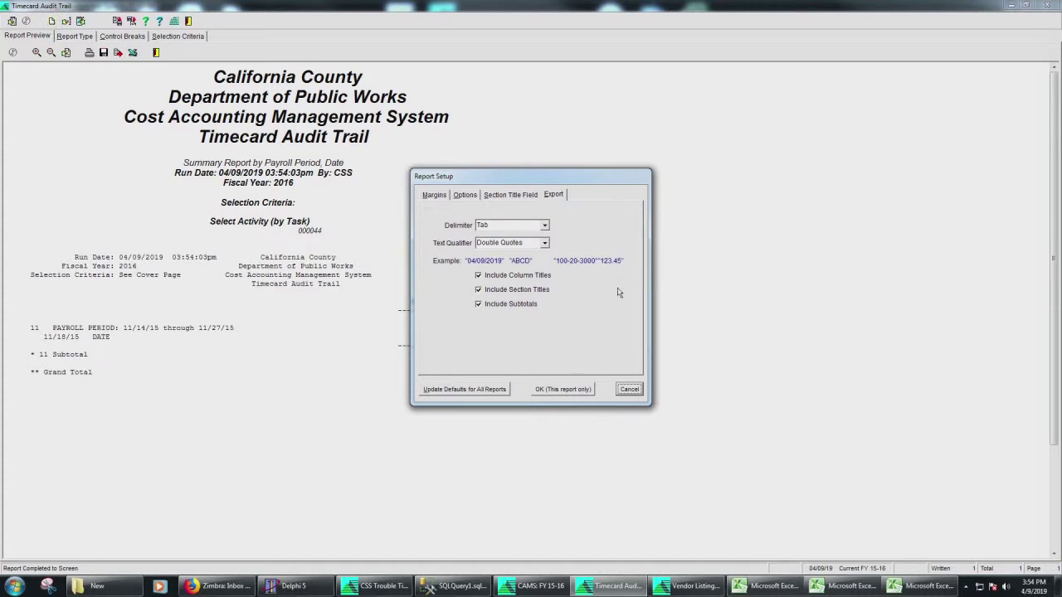
{"action": "left_click", "coordinate": [435, 196]}
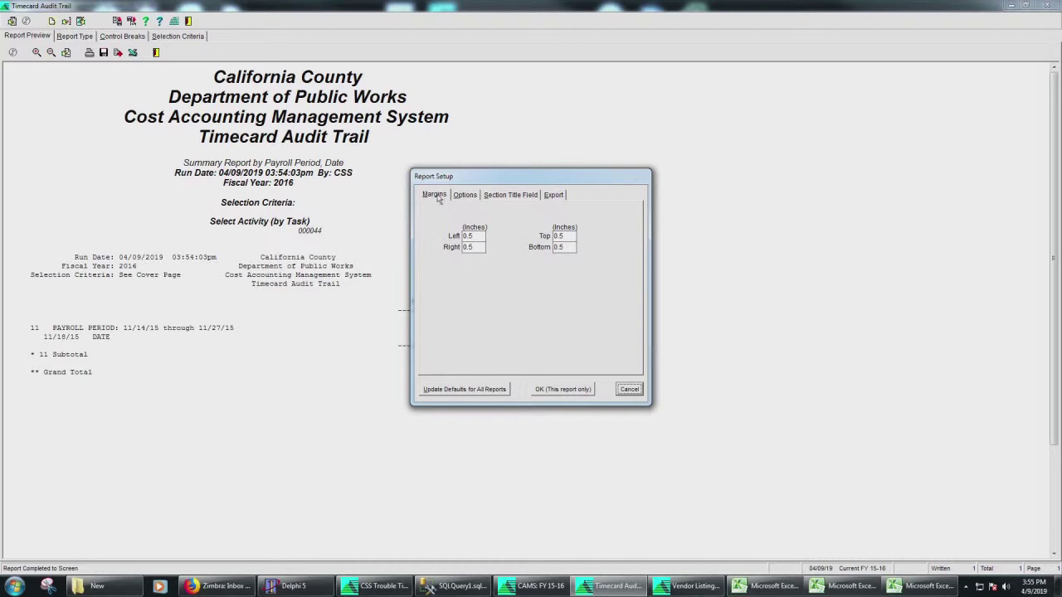
{"action": "left_click", "coordinate": [472, 197]}
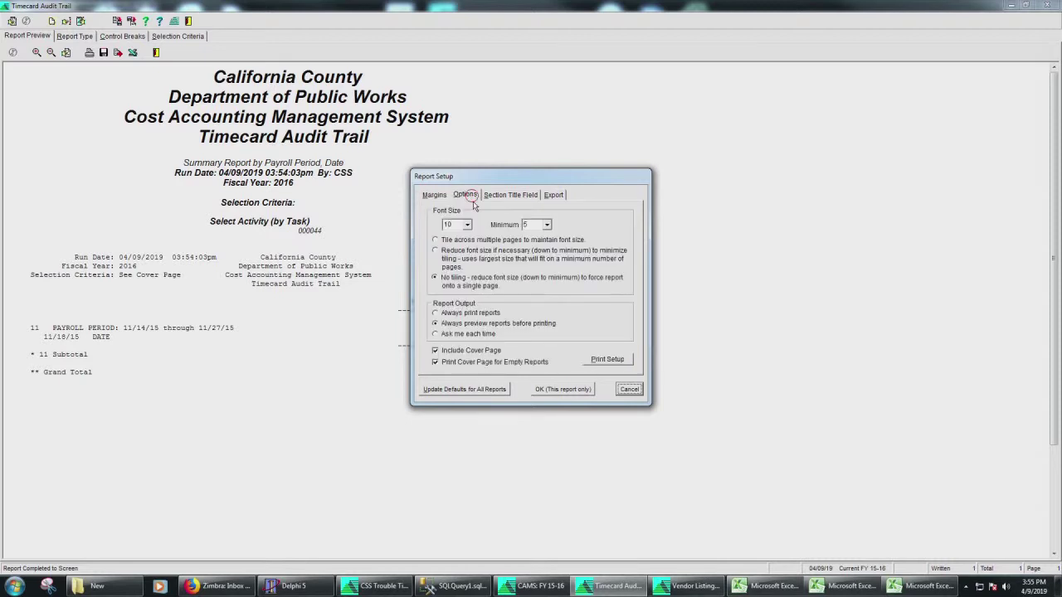
{"action": "left_click", "coordinate": [618, 363]}
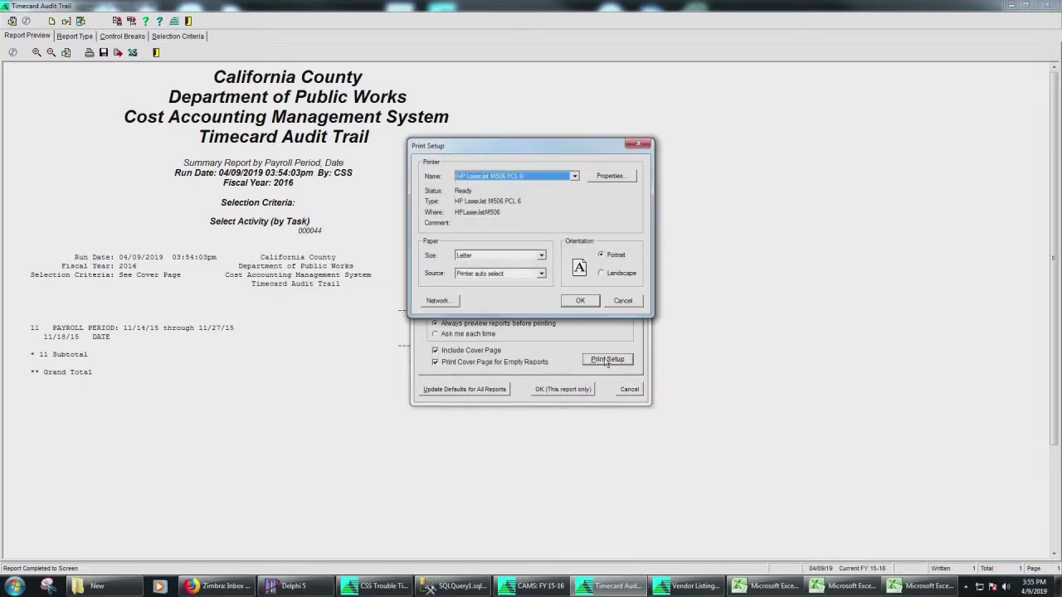
{"action": "left_click", "coordinate": [575, 176]}
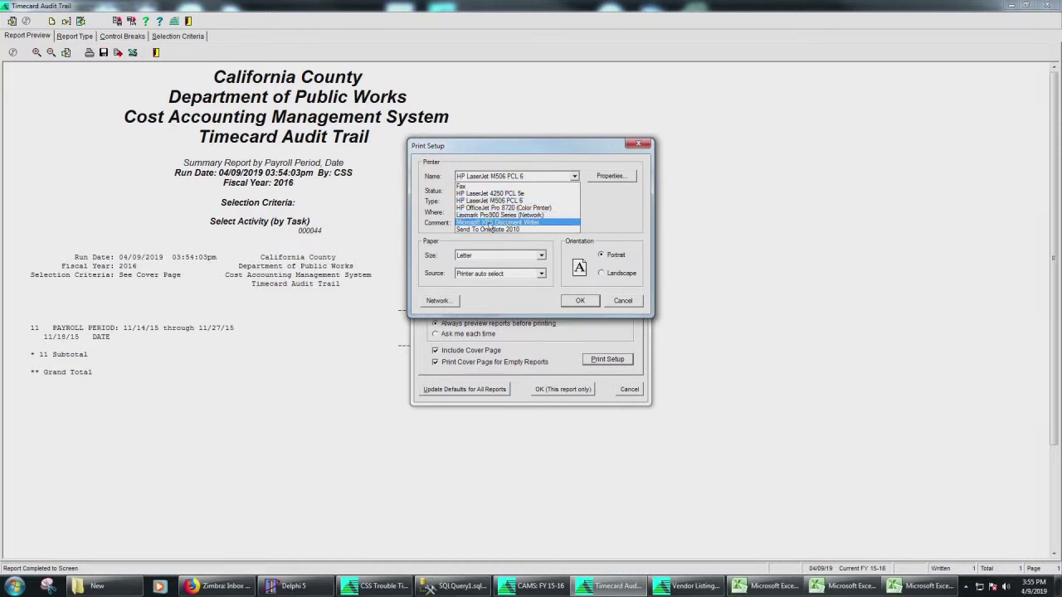
{"action": "left_click", "coordinate": [490, 223]}
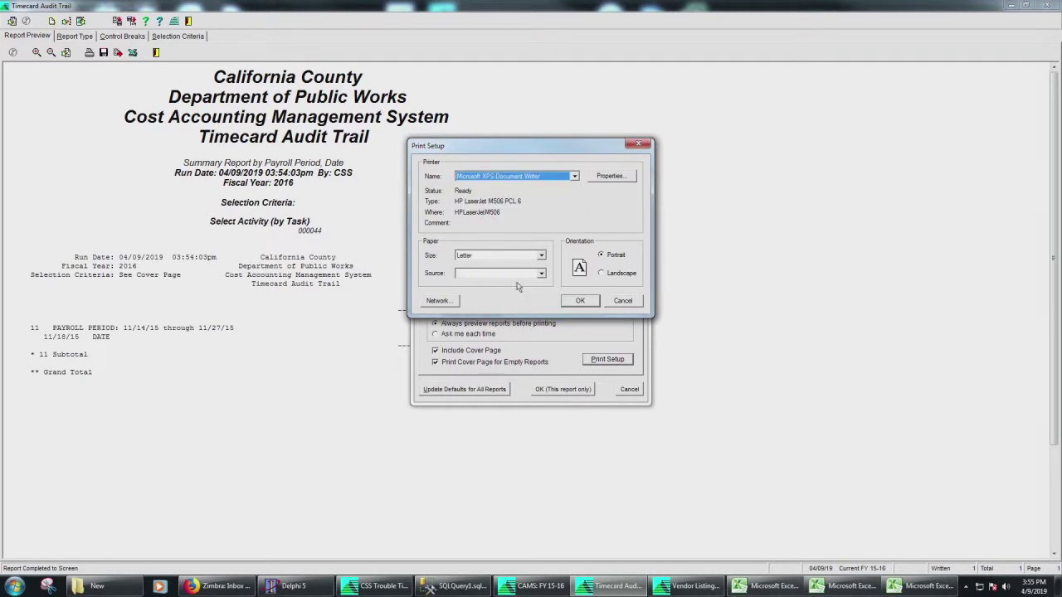
{"action": "left_click", "coordinate": [581, 302]}
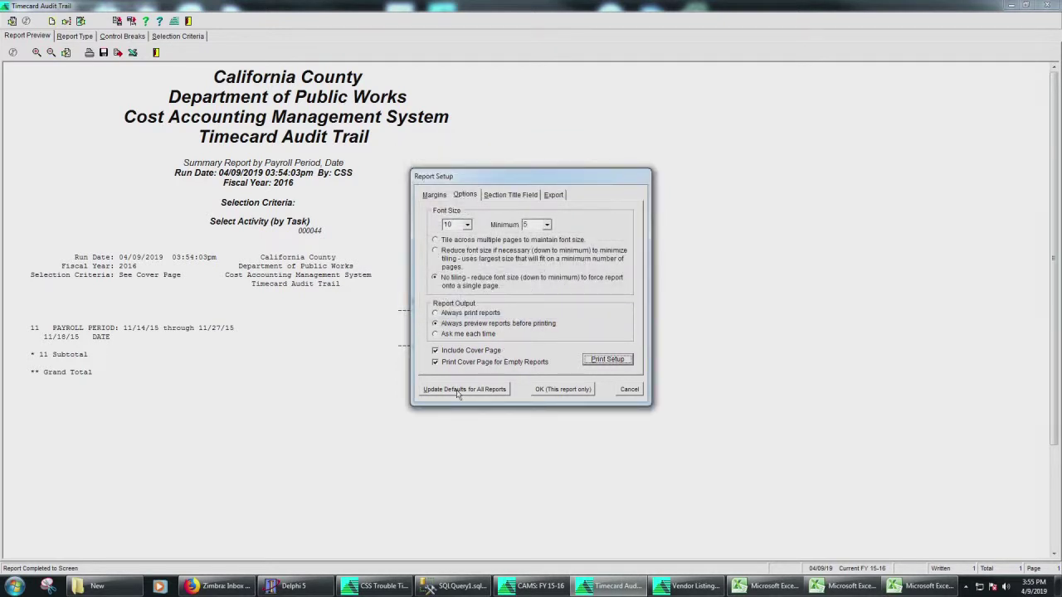
{"action": "left_click", "coordinate": [562, 390]}
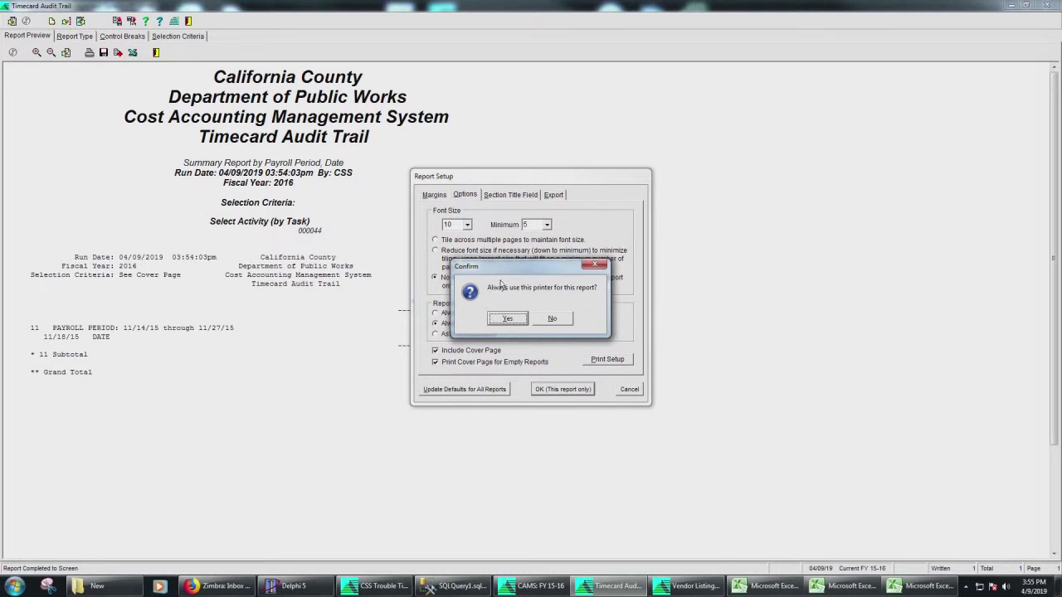
{"action": "left_click", "coordinate": [507, 320]}
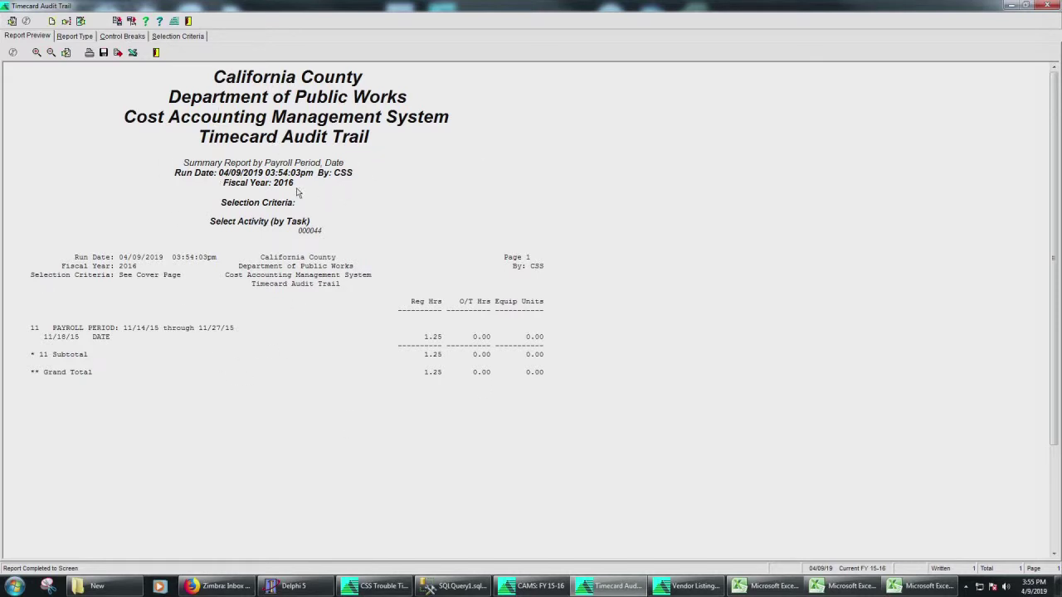
Rerun the Timecard Audit Trail report and check that its selection criteria are set to All.
{"action": "left_click", "coordinate": [11, 21]}
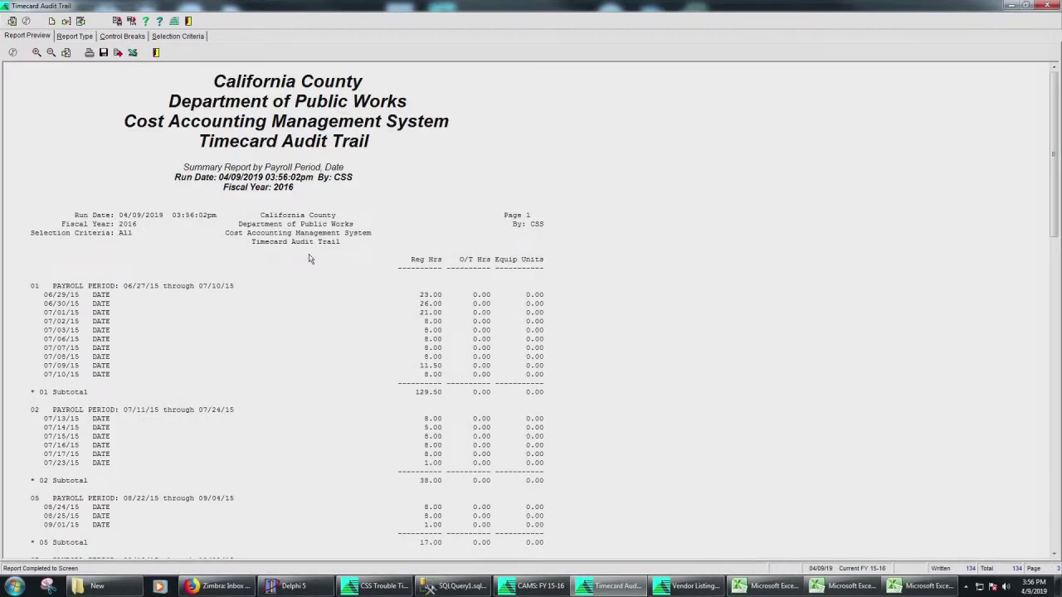
{"action": "left_click", "coordinate": [166, 38]}
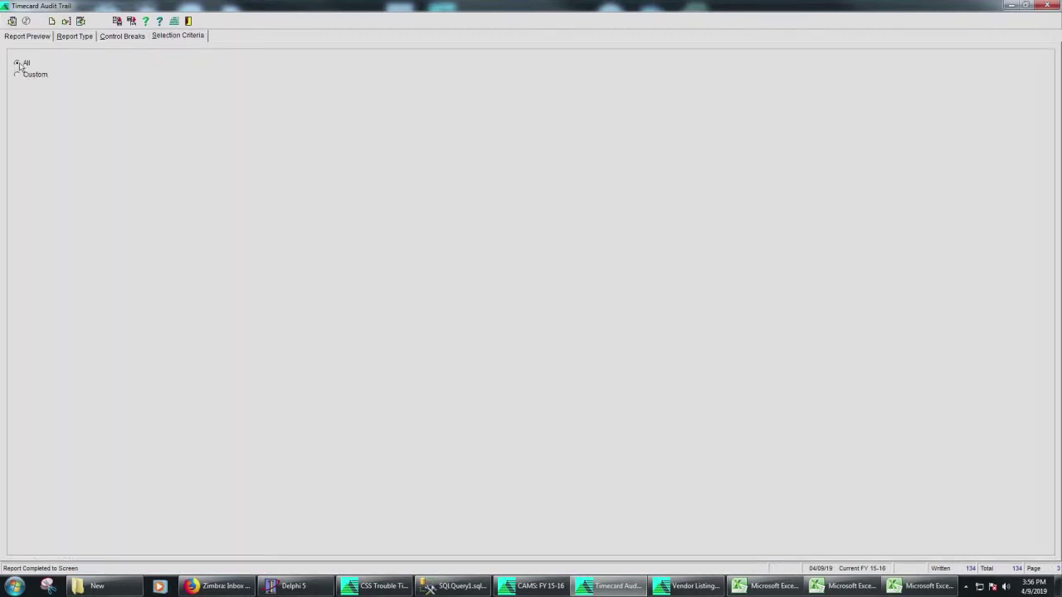
{"action": "left_click", "coordinate": [18, 38]}
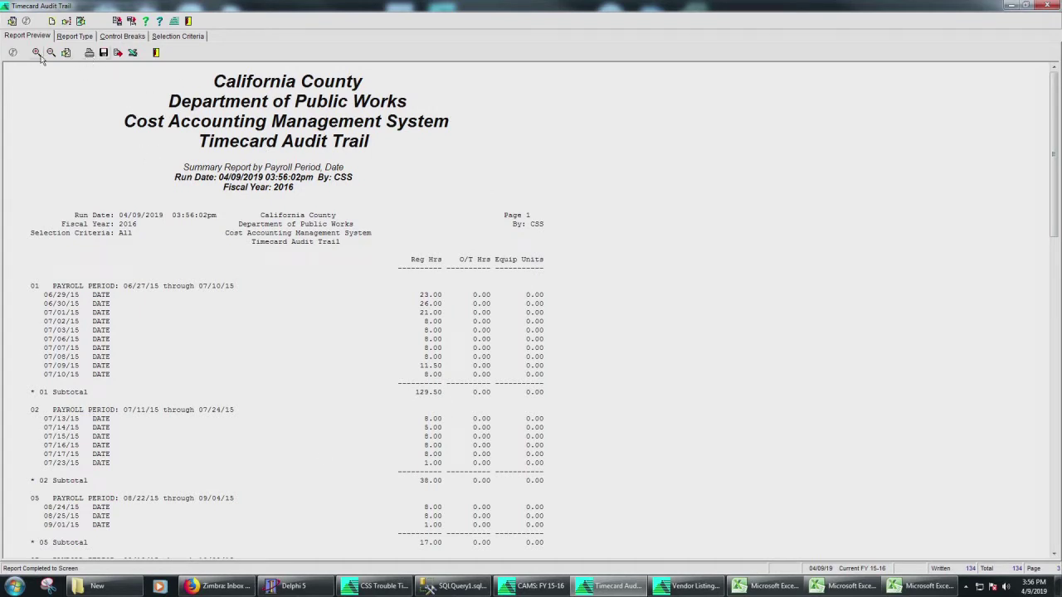
Try to print all pages of the report to Microsoft XPS Document Writer, cancelling at the file save.
{"action": "left_click", "coordinate": [89, 52]}
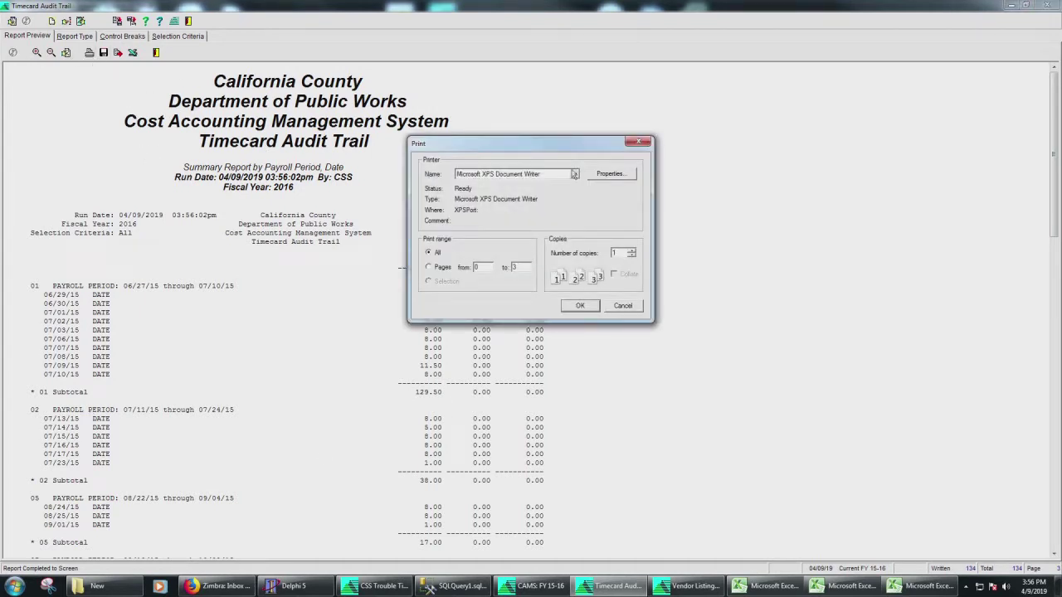
{"action": "left_click", "coordinate": [584, 307]}
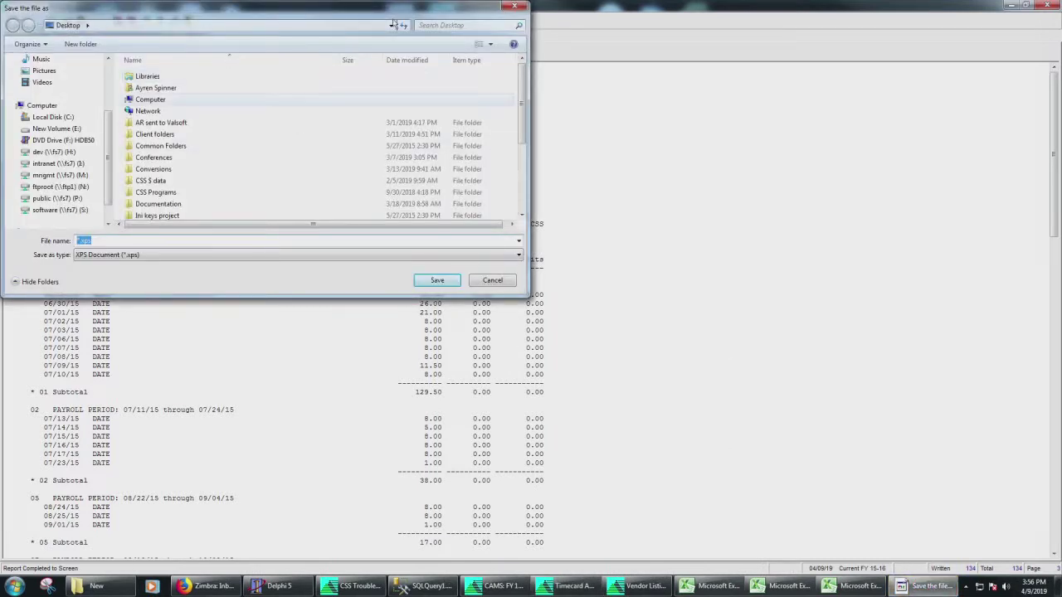
{"action": "left_click", "coordinate": [506, 284]}
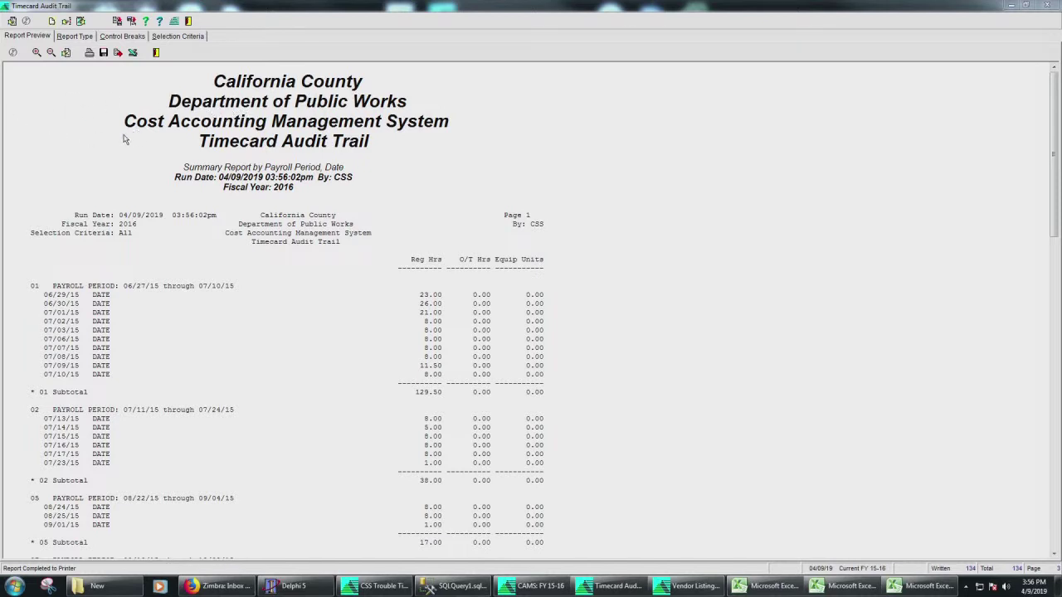
Enlarge and reduce the report preview, returning it to its original zoom.
{"action": "left_click", "coordinate": [36, 52]}
{"action": "left_click", "coordinate": [36, 53]}
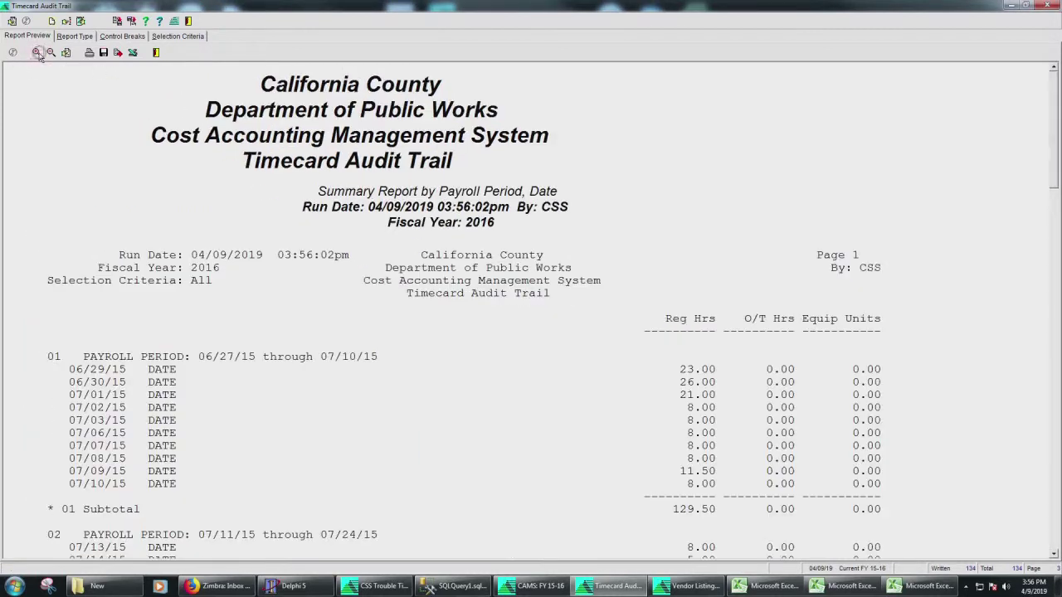
{"action": "left_click", "coordinate": [50, 52]}
{"action": "left_click", "coordinate": [51, 52]}
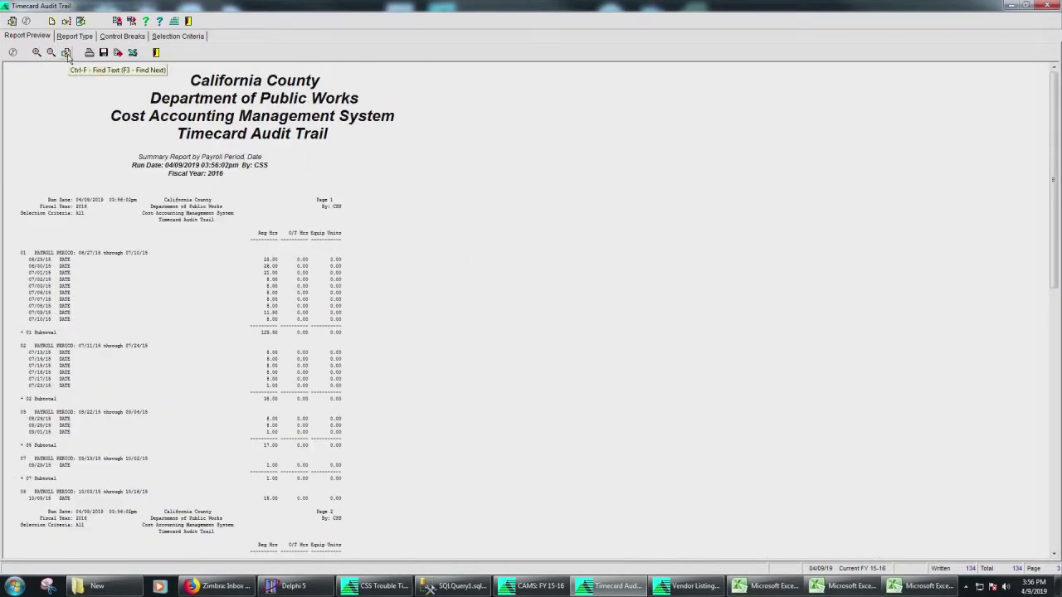
{"action": "left_click", "coordinate": [37, 52]}
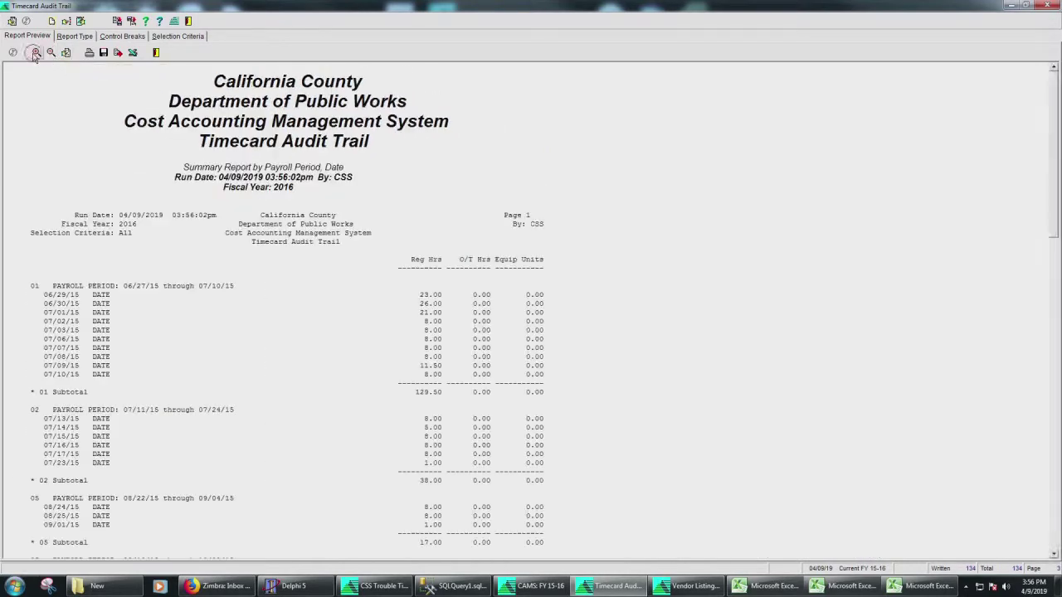
Save the report to the Desktop as the rich text file Timecard Audit Trail.rtf.
{"action": "left_click", "coordinate": [102, 53]}
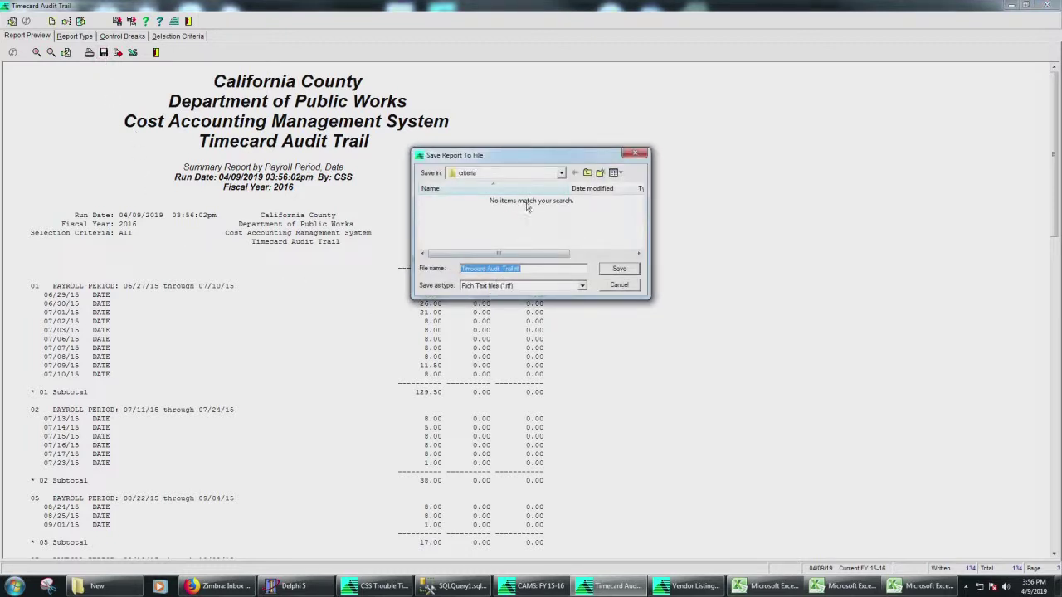
{"action": "left_click", "coordinate": [563, 173]}
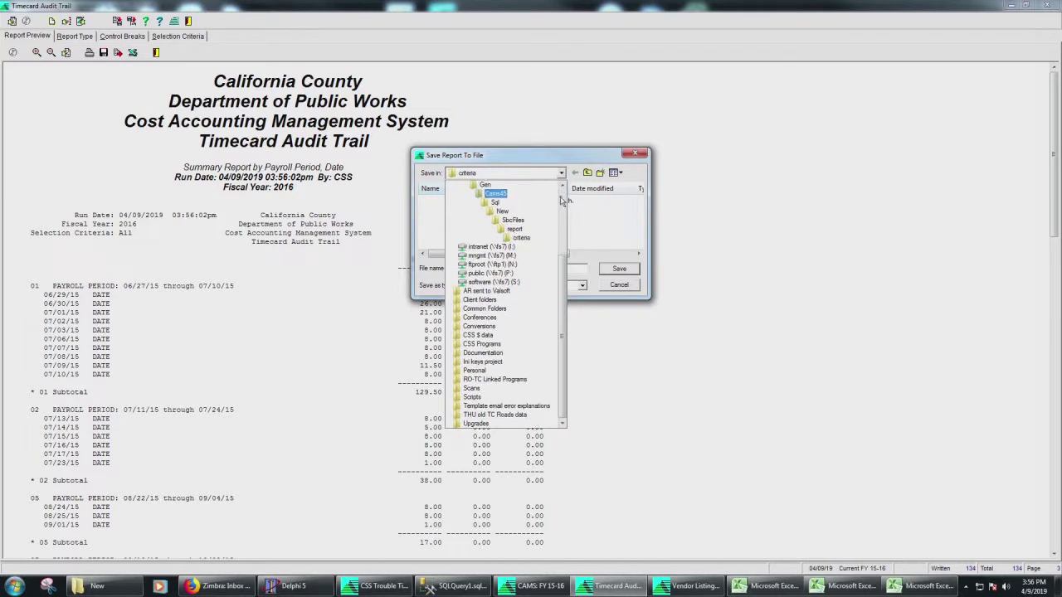
{"action": "scroll", "coordinate": [536, 195], "scroll_direction": "up", "scroll_amount": 5}
{"action": "left_click", "coordinate": [489, 194]}
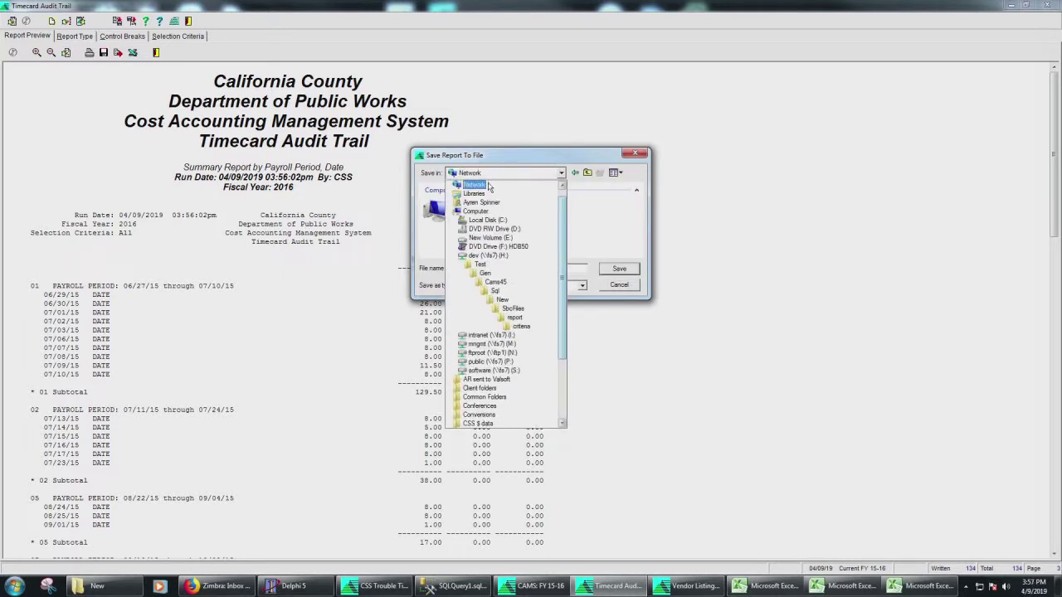
{"action": "scroll", "coordinate": [476, 186], "scroll_direction": "up", "scroll_amount": 2}
{"action": "left_click", "coordinate": [475, 186]}
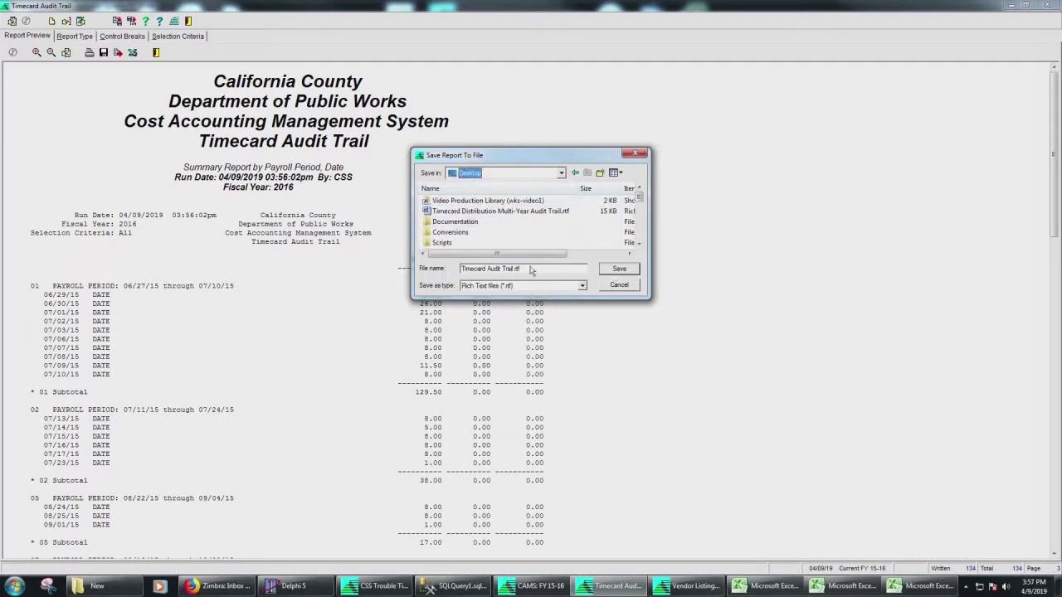
{"action": "left_click", "coordinate": [619, 270]}
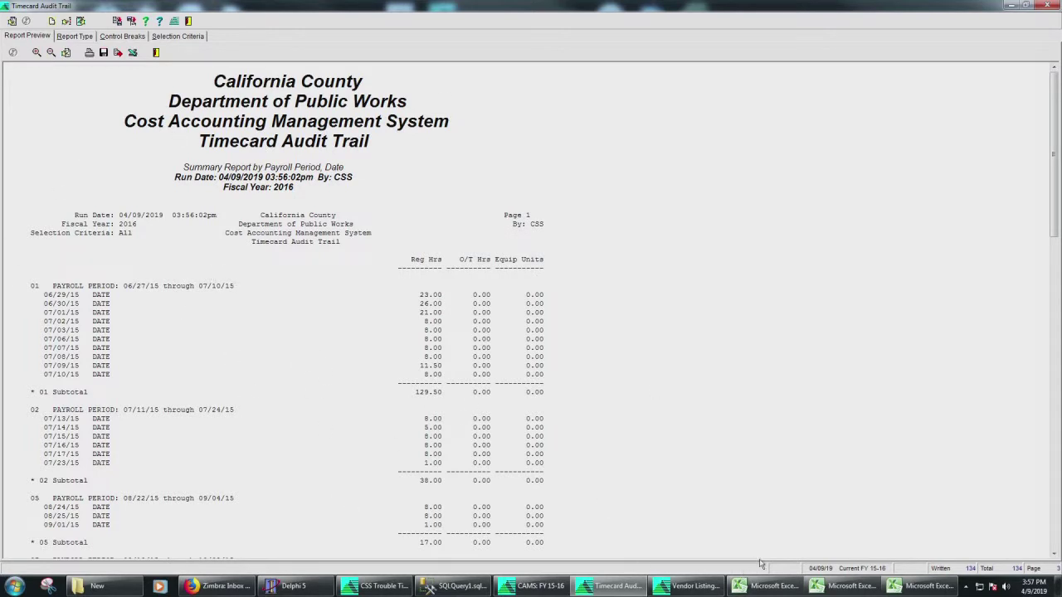
Go to the Windows desktop and open the saved Timecard Audit Trail.rtf in Microsoft Word.
{"action": "left_click", "coordinate": [1058, 586]}
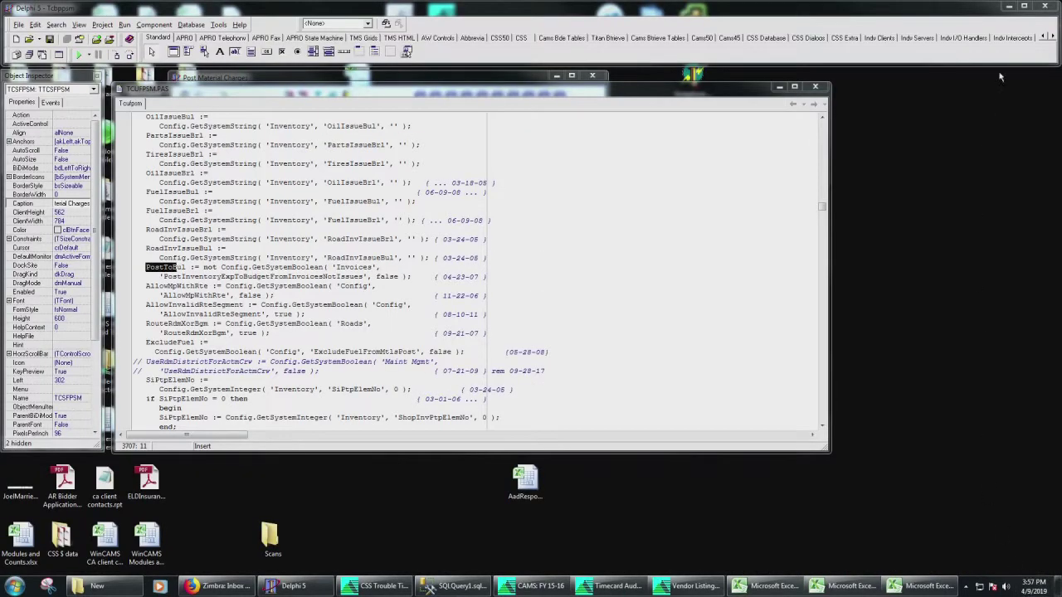
{"action": "left_click", "coordinate": [1008, 7]}
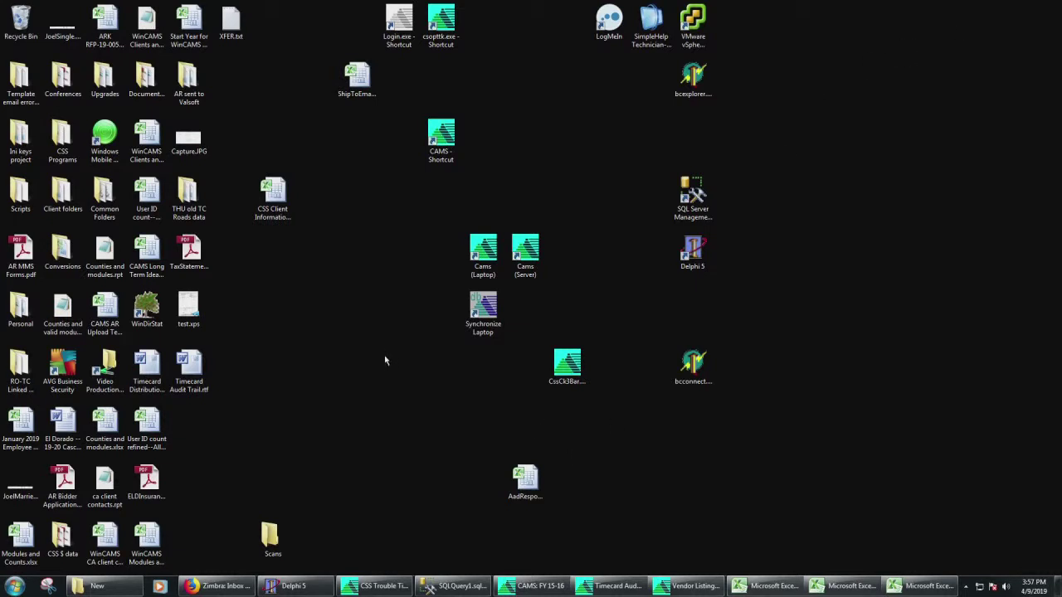
{"action": "left_click", "coordinate": [189, 372]}
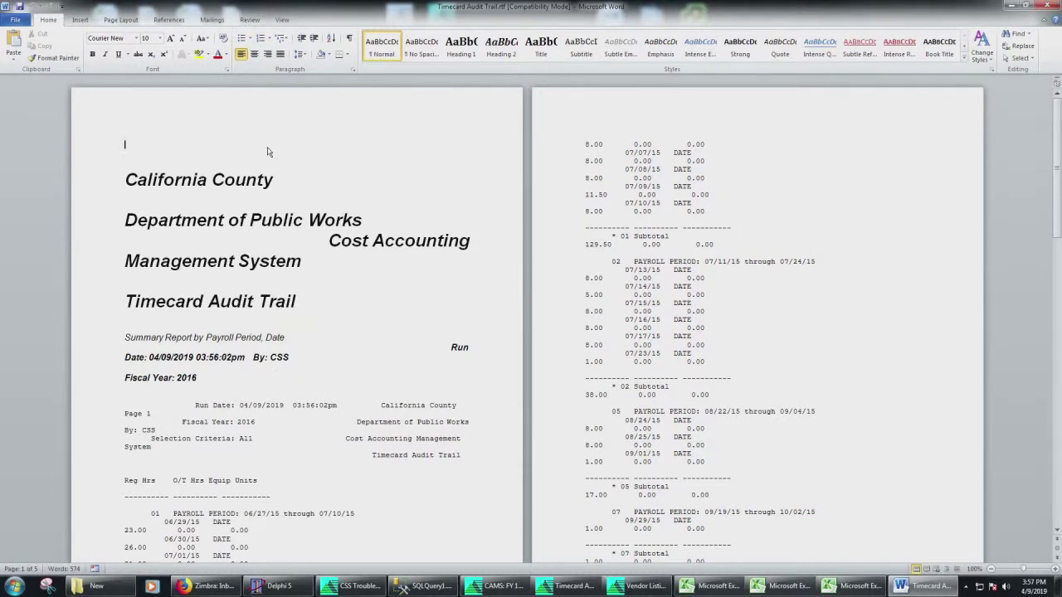
Change the document's page orientation to Landscape.
{"action": "left_click", "coordinate": [124, 21]}
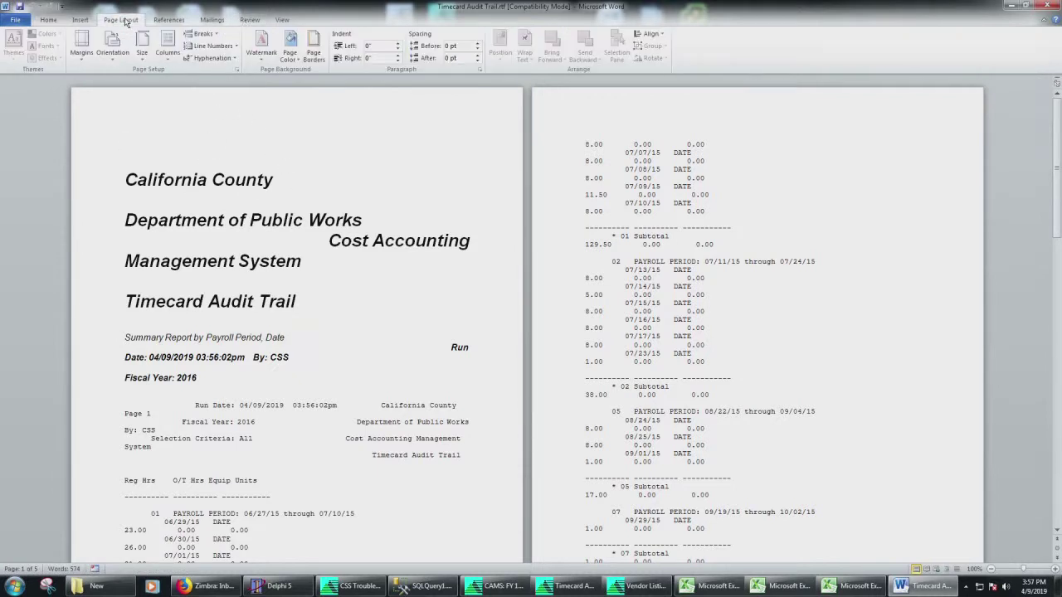
{"action": "left_click", "coordinate": [113, 46]}
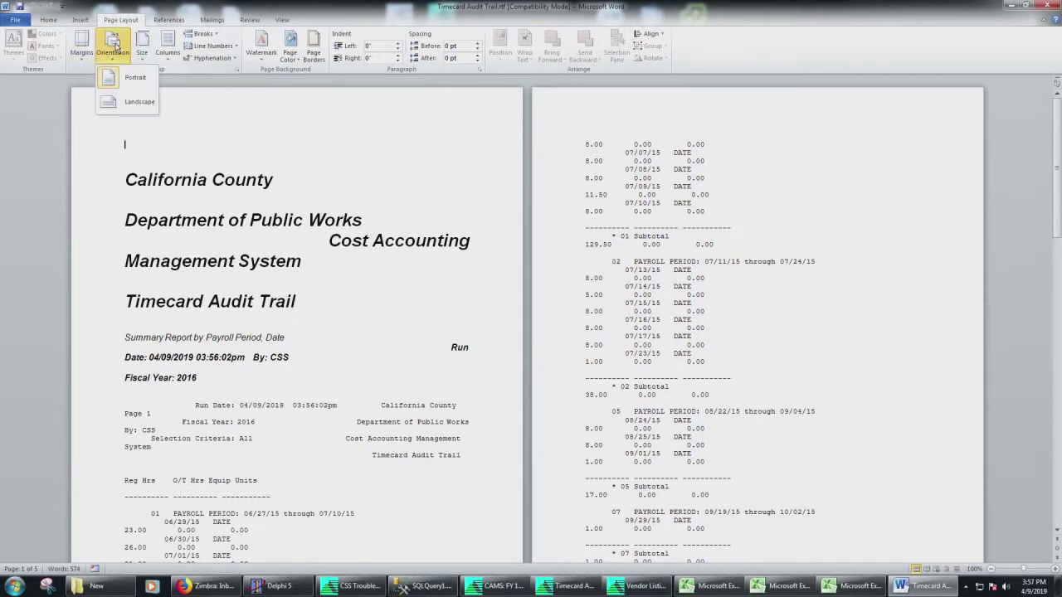
{"action": "left_click", "coordinate": [131, 102]}
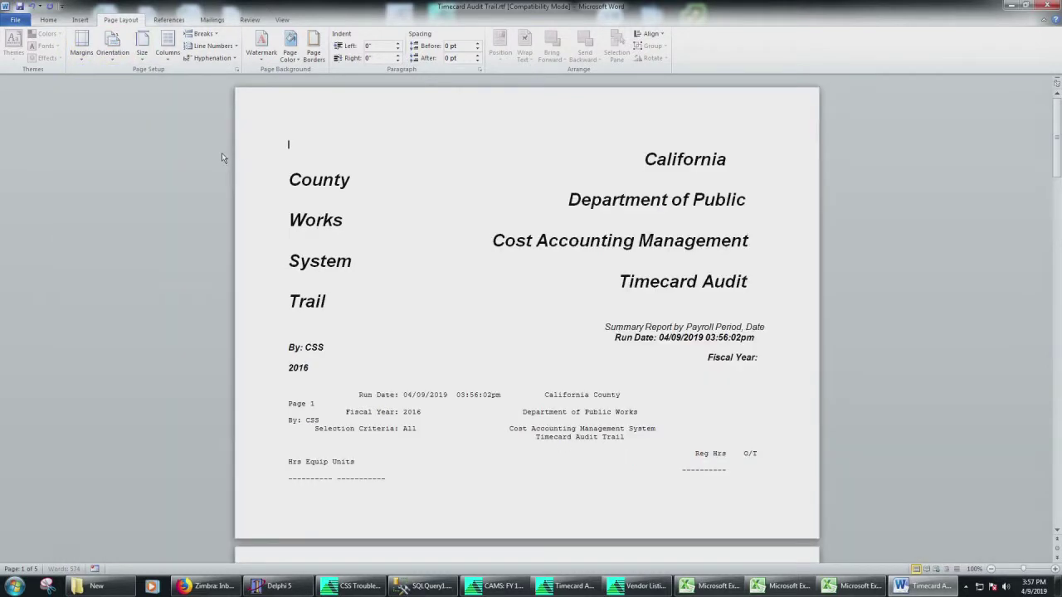
Apply the last custom margins of 0.17" to the document, then set all four margins to 0, ignoring the printable-area warning.
{"action": "left_click", "coordinate": [81, 45]}
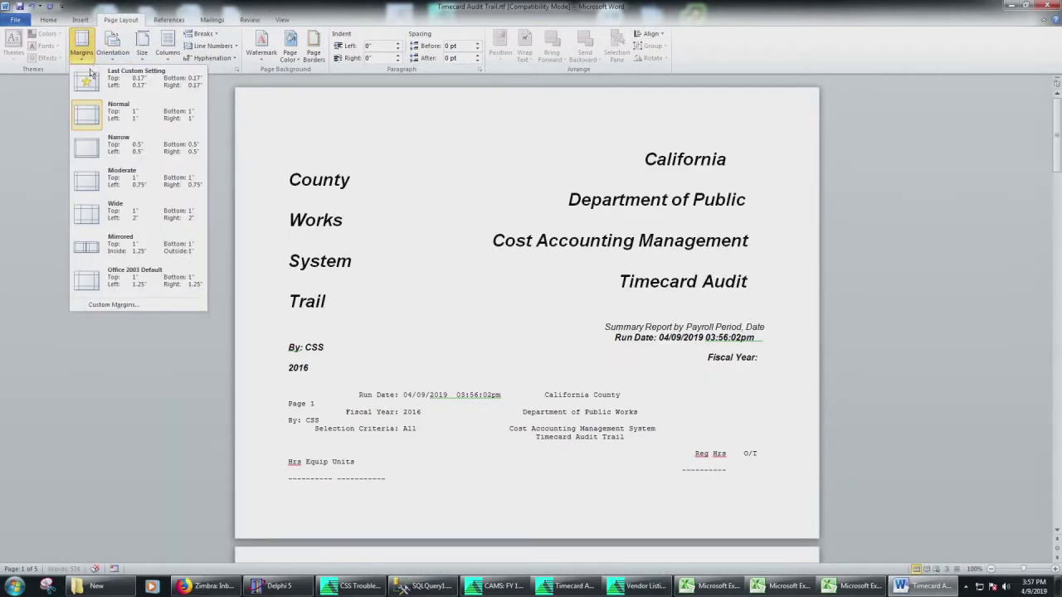
{"action": "left_click", "coordinate": [139, 89]}
{"action": "left_click", "coordinate": [81, 48]}
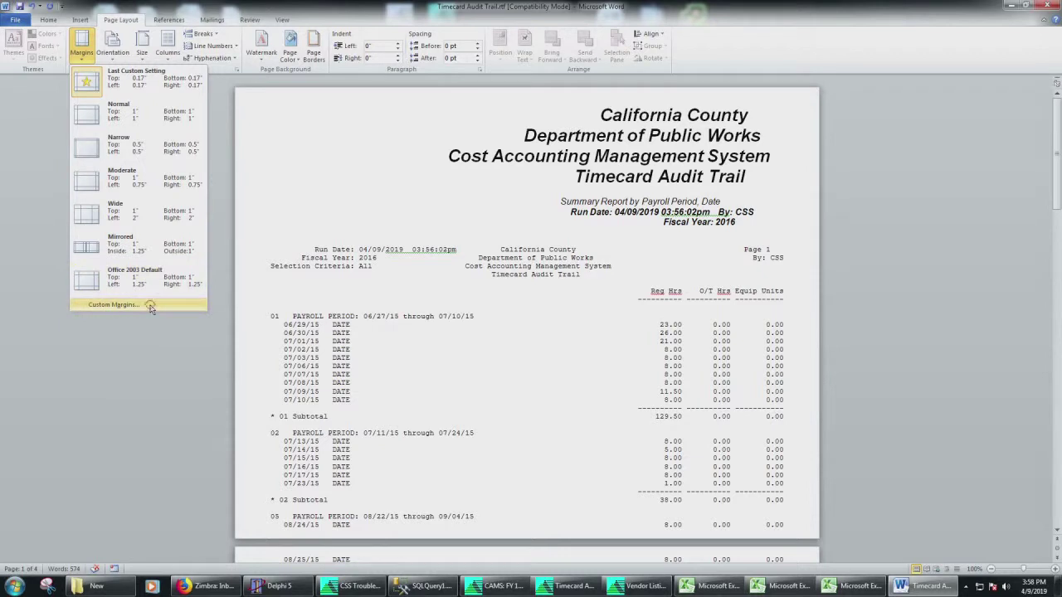
{"action": "left_click", "coordinate": [124, 305]}
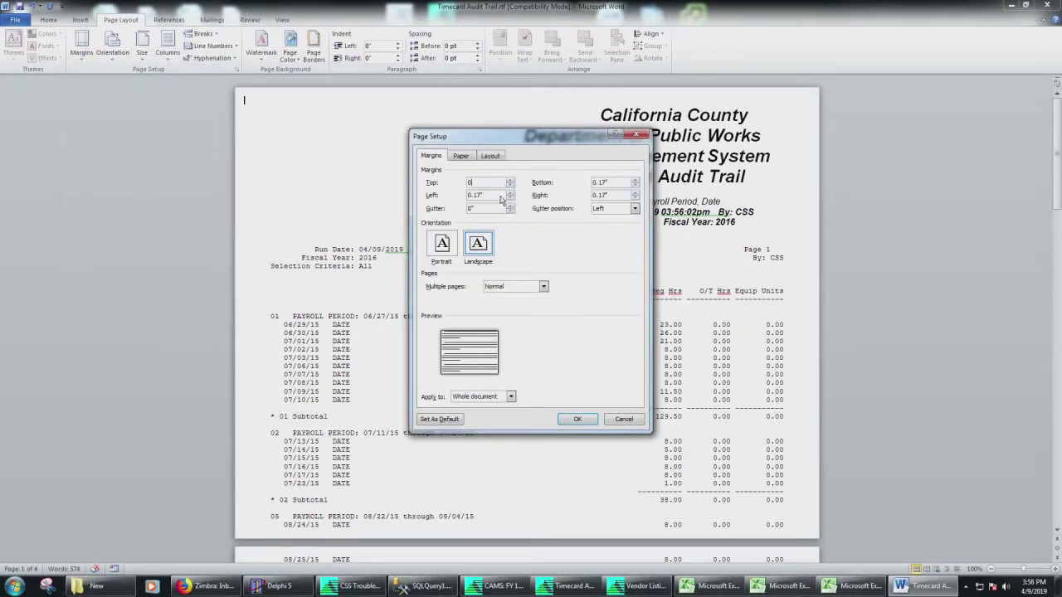
{"action": "type", "text": "0"}
{"action": "double_click", "coordinate": [489, 197]}
{"action": "type", "text": "0"}
{"action": "double_click", "coordinate": [621, 196]}
{"action": "key", "text": "BackSpace"}
{"action": "type", "text": "0"}
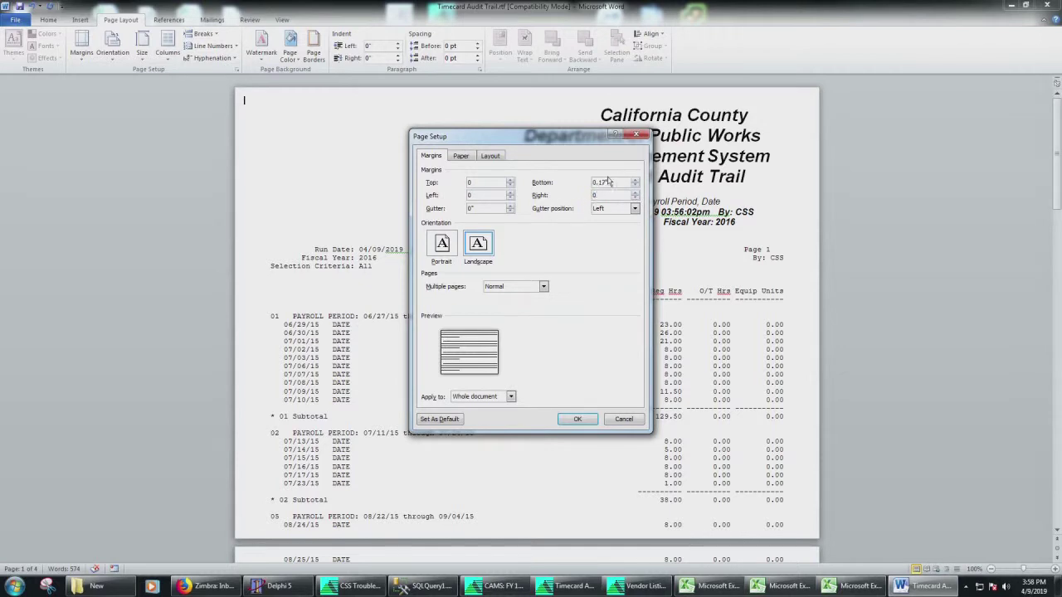
{"action": "double_click", "coordinate": [611, 184]}
{"action": "type", "text": "0"}
{"action": "left_click", "coordinate": [578, 419]}
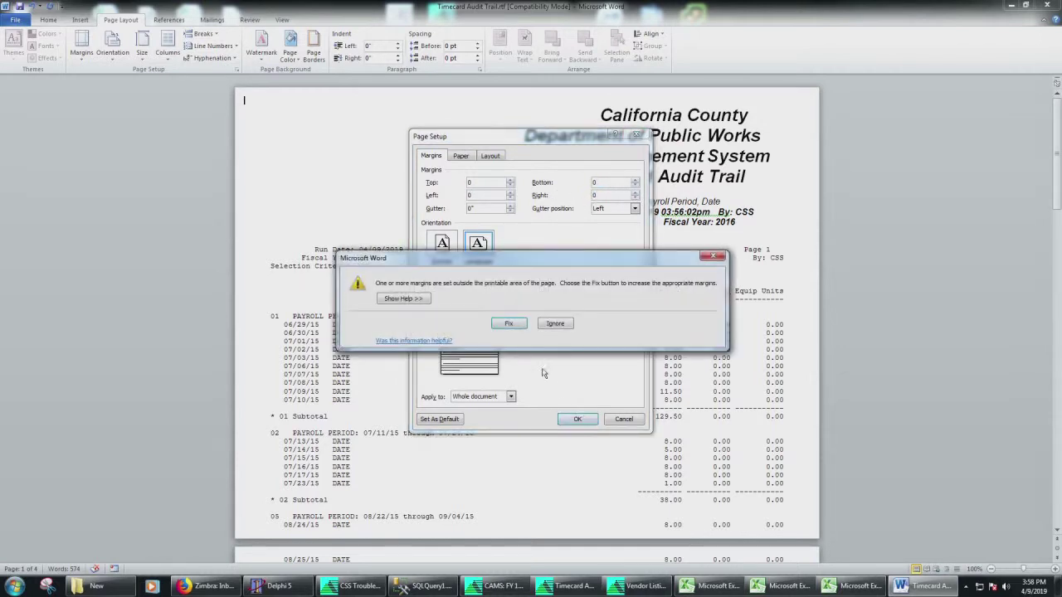
{"action": "left_click", "coordinate": [554, 324]}
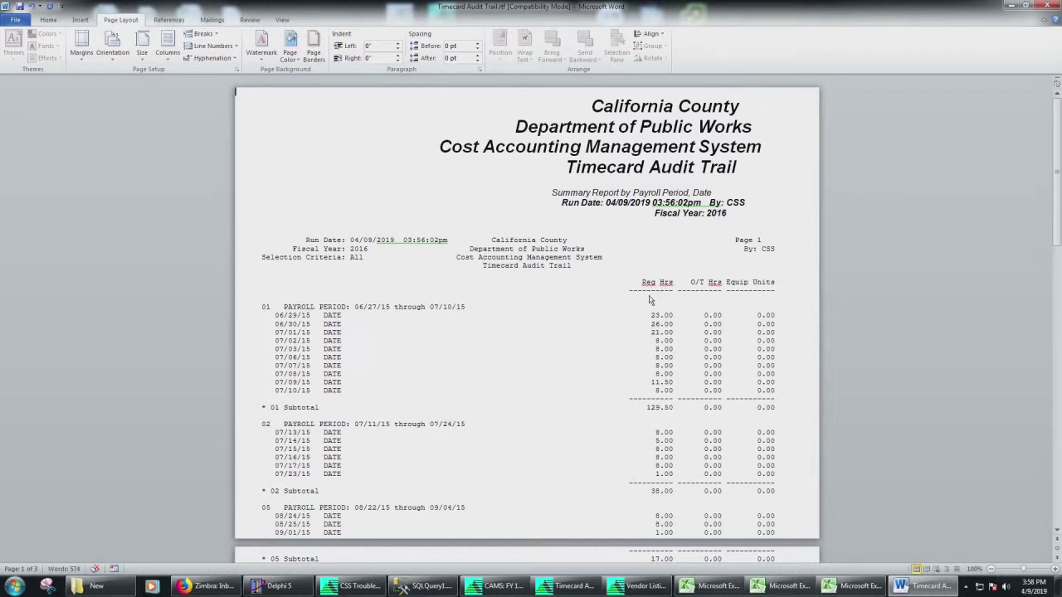
Close the Word document without saving changes and switch back to the Timecard Audit Trail report preview.
{"action": "left_click", "coordinate": [1052, 7]}
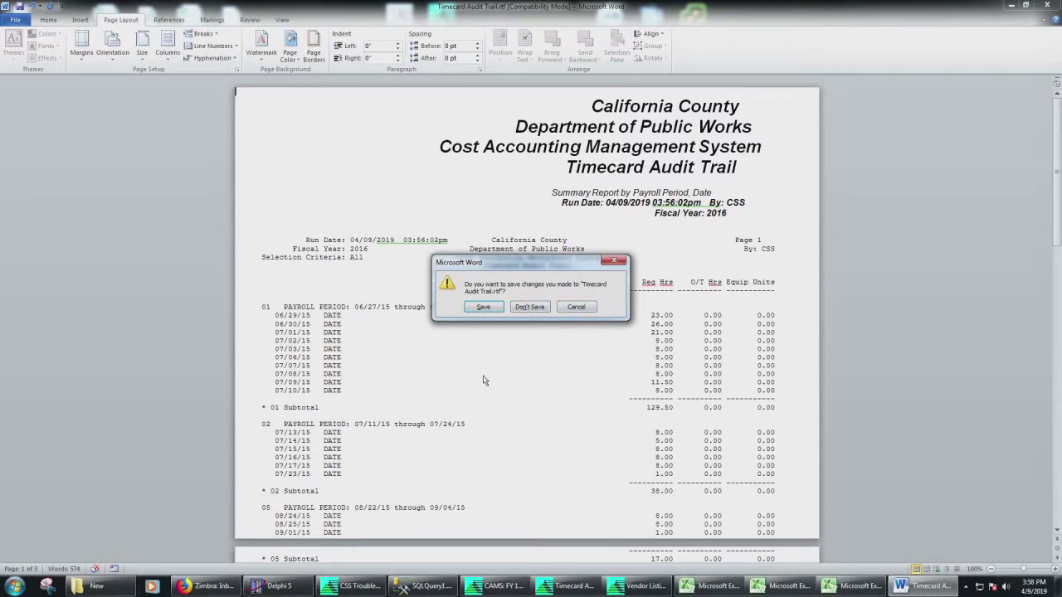
{"action": "left_click", "coordinate": [530, 307]}
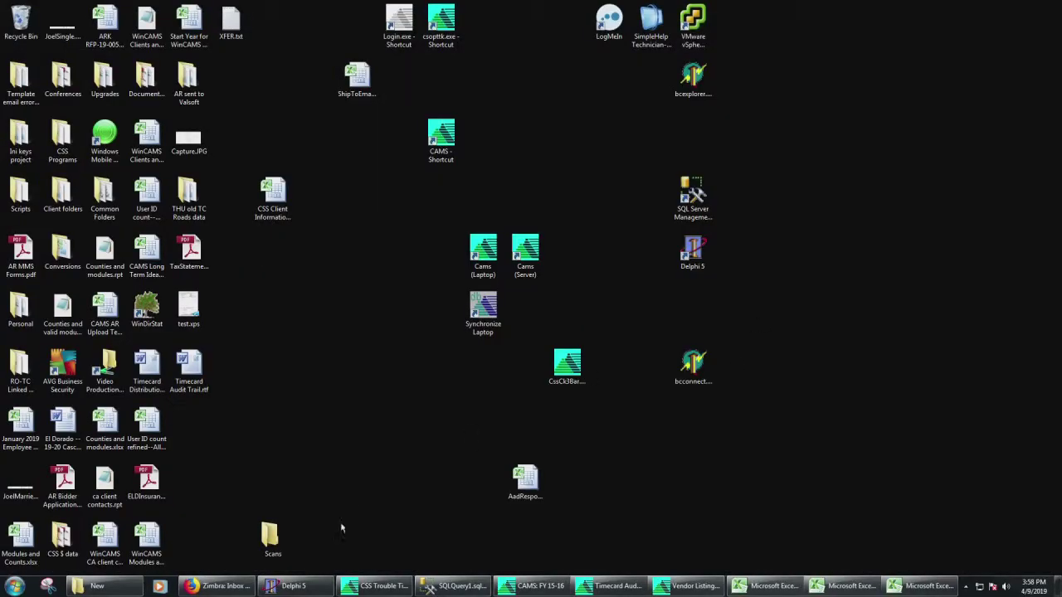
{"action": "left_click", "coordinate": [614, 585]}
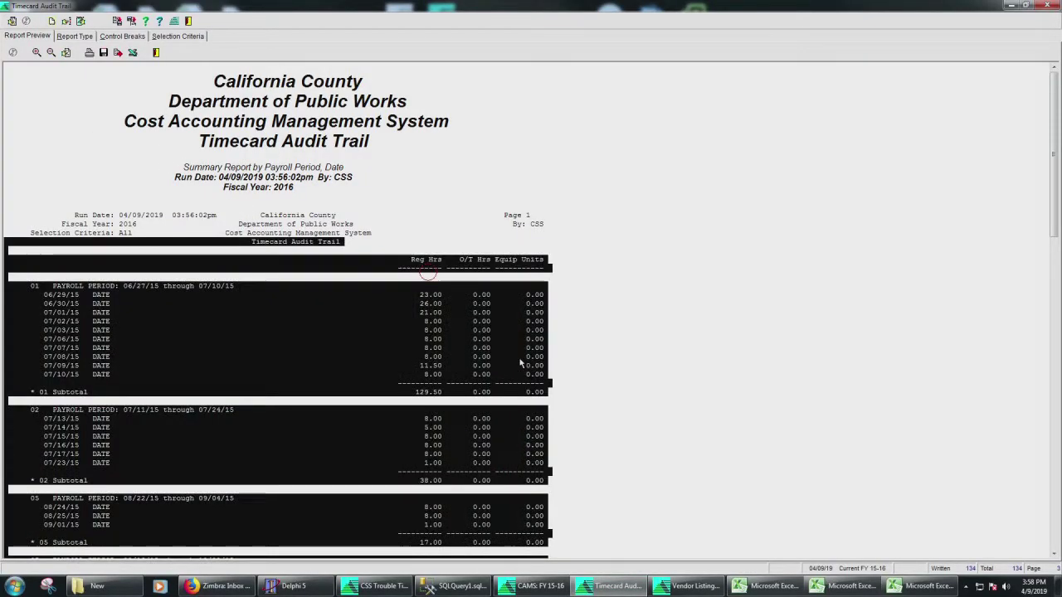
{"action": "scroll", "coordinate": [581, 300], "scroll_direction": "down", "scroll_amount": 3}
{"action": "scroll", "coordinate": [579, 298], "scroll_direction": "up", "scroll_amount": 3}
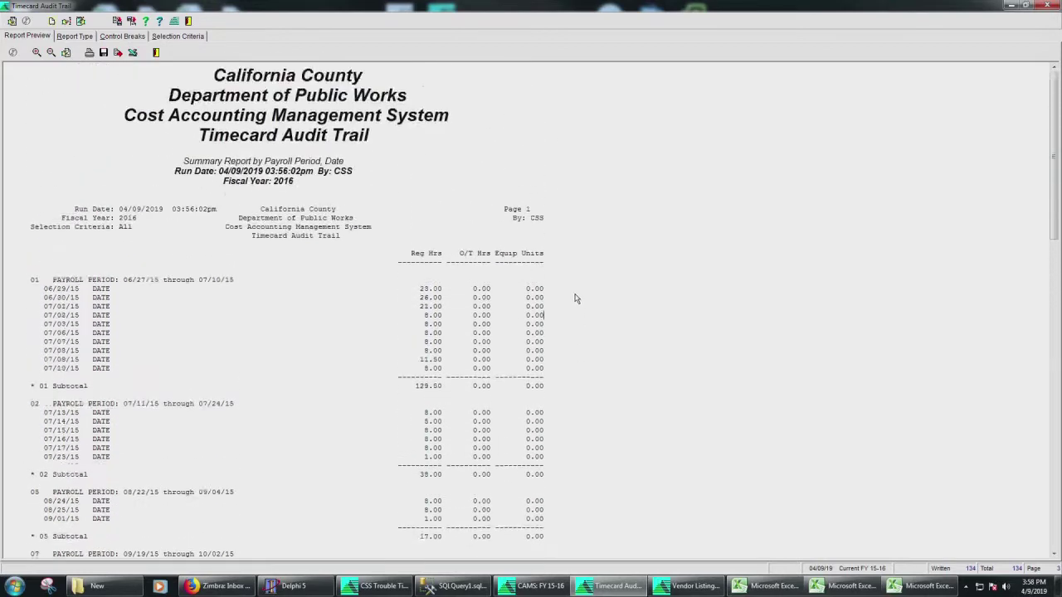
{"action": "scroll", "coordinate": [338, 360], "scroll_direction": "down", "scroll_amount": 7}
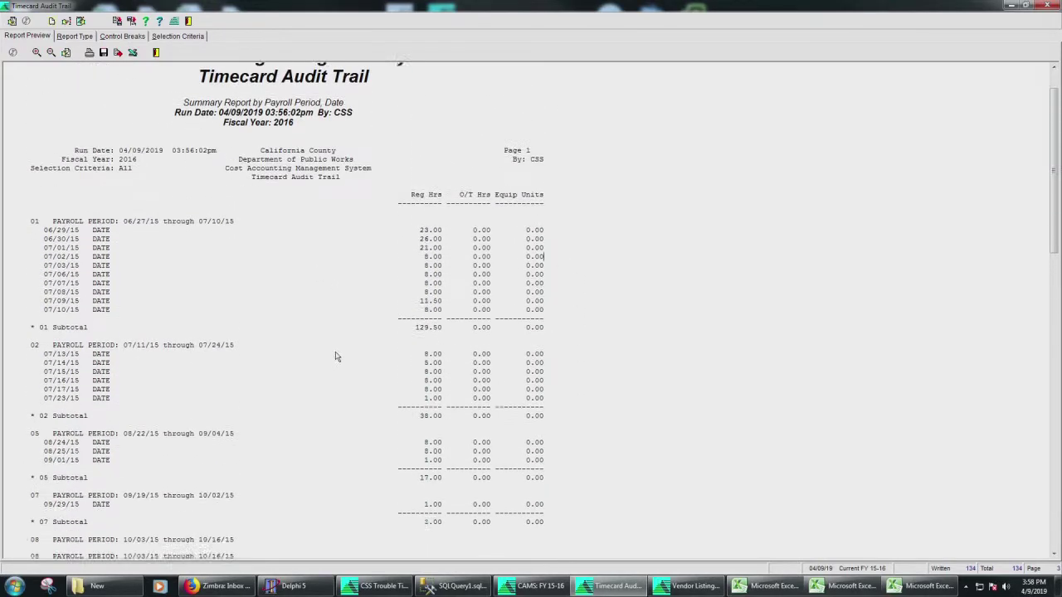
{"action": "scroll", "coordinate": [332, 362], "scroll_direction": "up", "scroll_amount": 7}
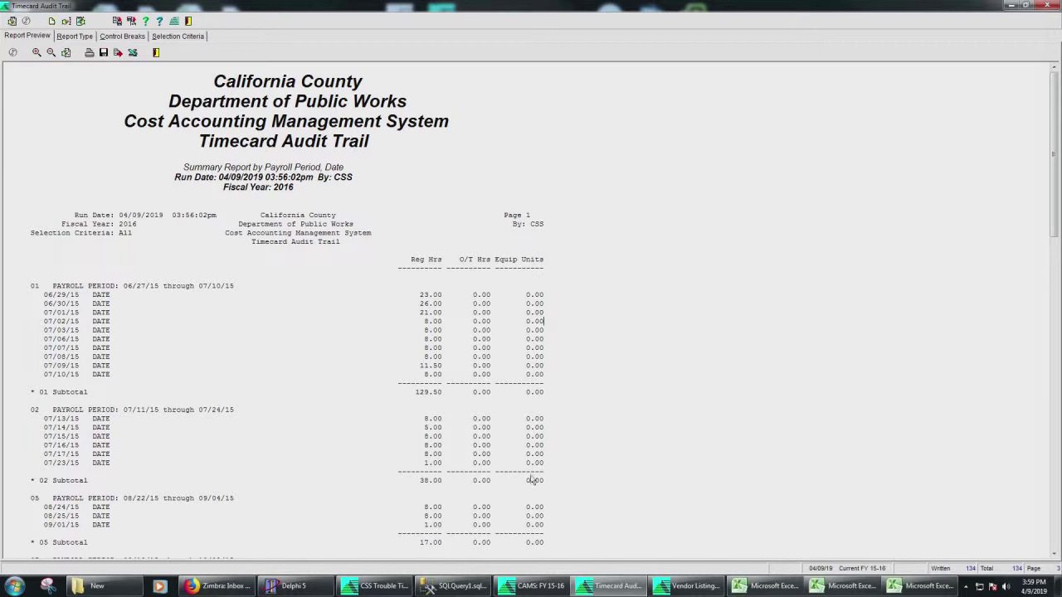
Switch to the main CAMS window and open the Ledger Report from the Budget Expenditures reports.
{"action": "mouse_move", "coordinate": [552, 592]}
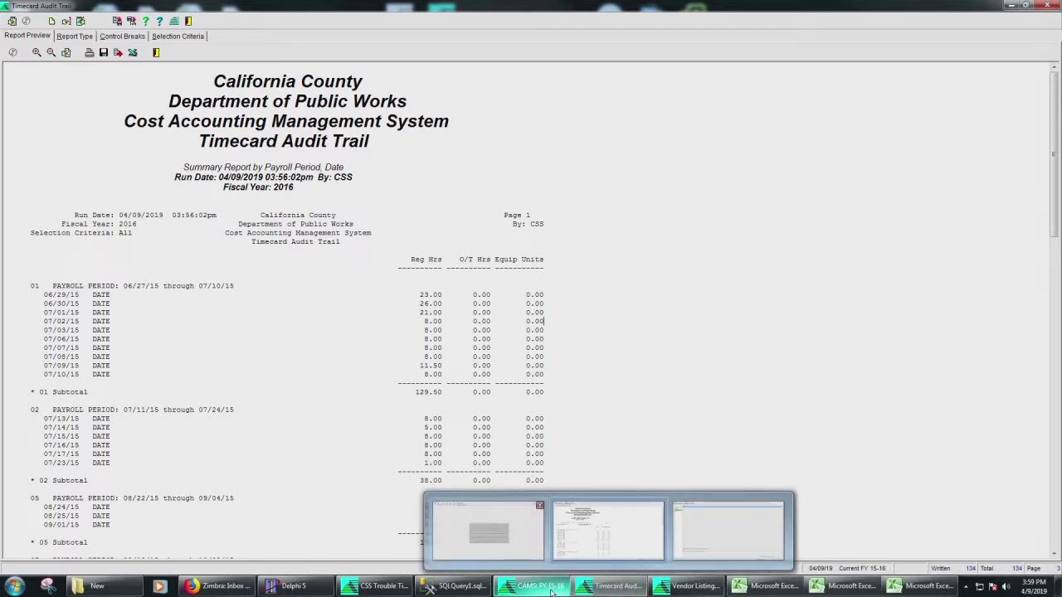
{"action": "left_click", "coordinate": [488, 531]}
{"action": "left_click", "coordinate": [77, 40]}
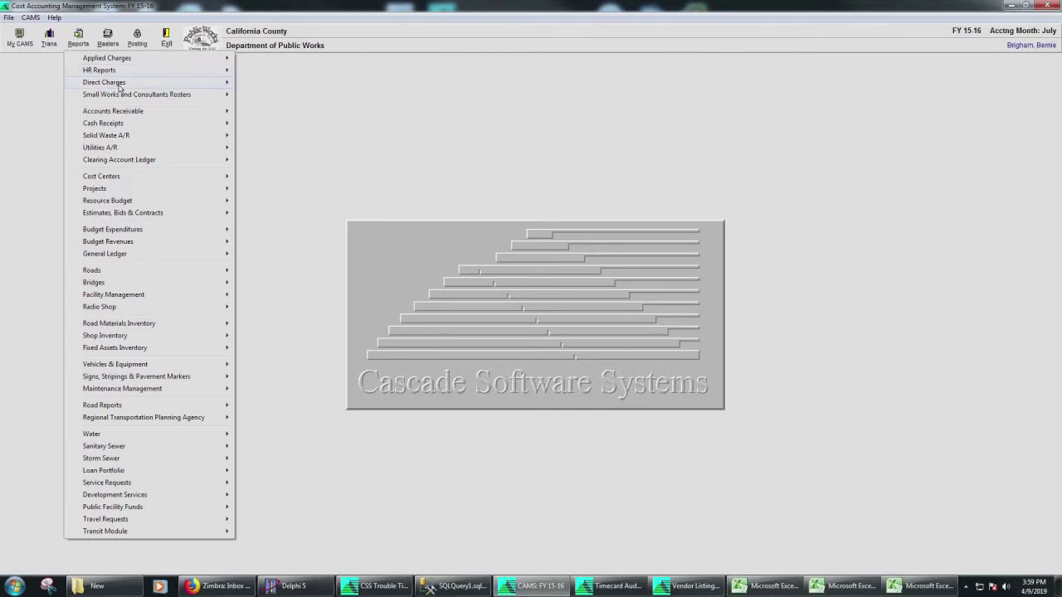
{"action": "mouse_move", "coordinate": [120, 87]}
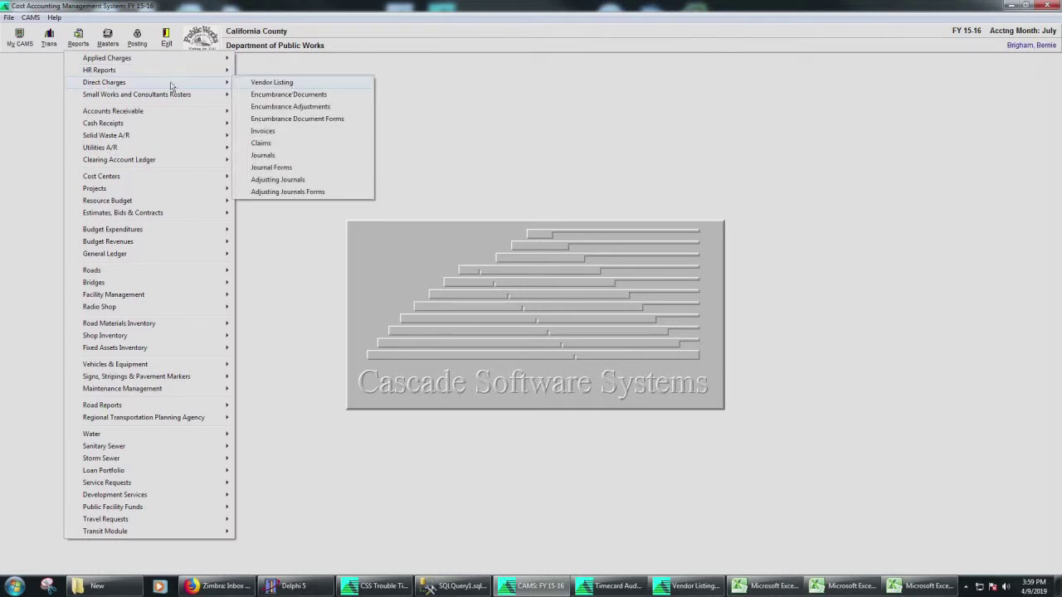
{"action": "mouse_move", "coordinate": [133, 200]}
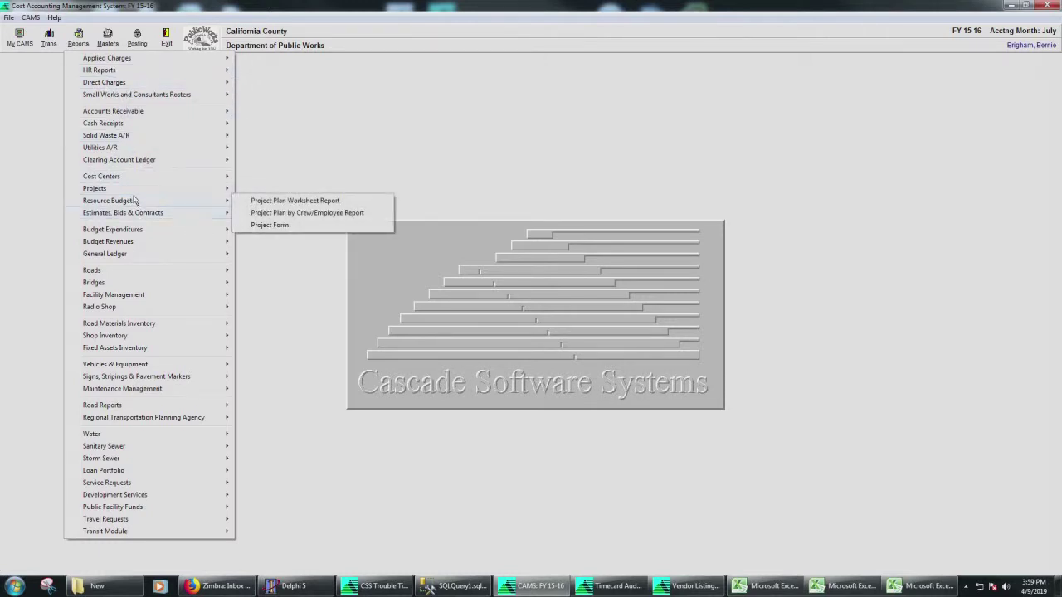
{"action": "mouse_move", "coordinate": [128, 231]}
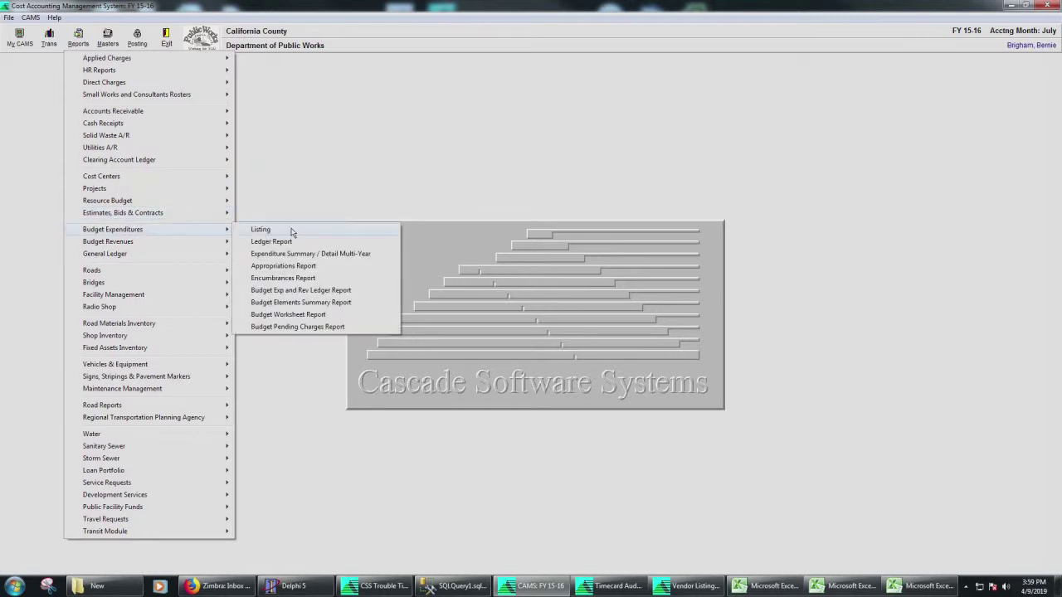
{"action": "left_click", "coordinate": [272, 242]}
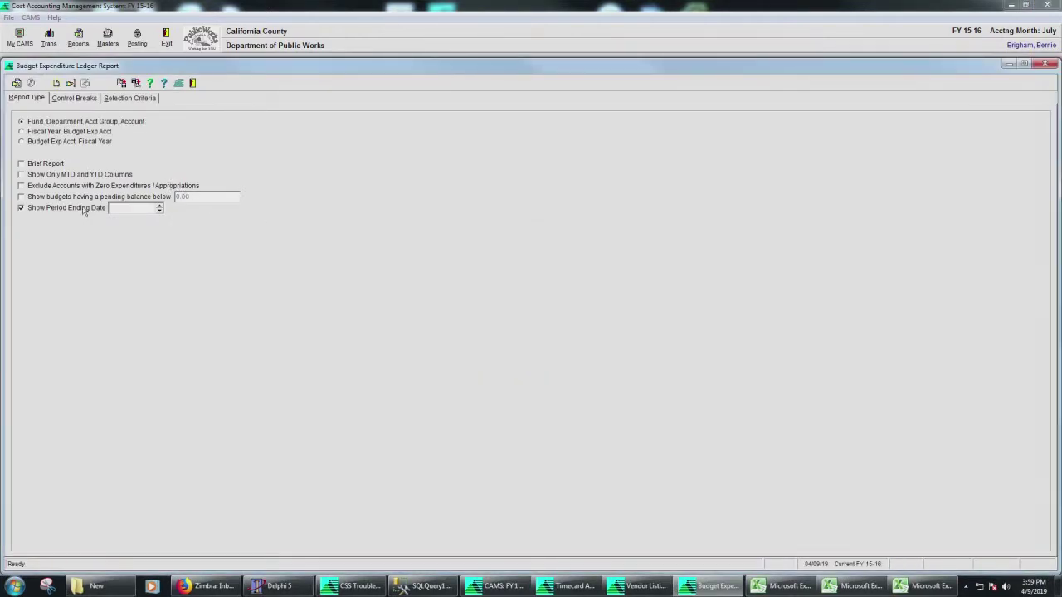
Show the ledger report's control breaks and generate a sample report of the Fund, Department, Acct Group and Account levels.
{"action": "left_click", "coordinate": [88, 100]}
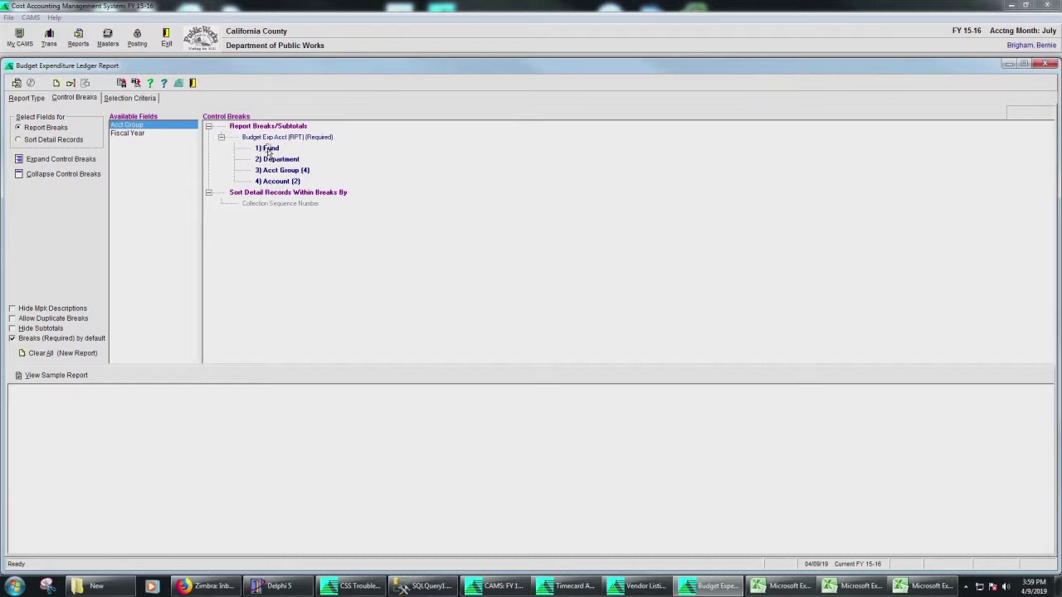
{"action": "left_click", "coordinate": [268, 149]}
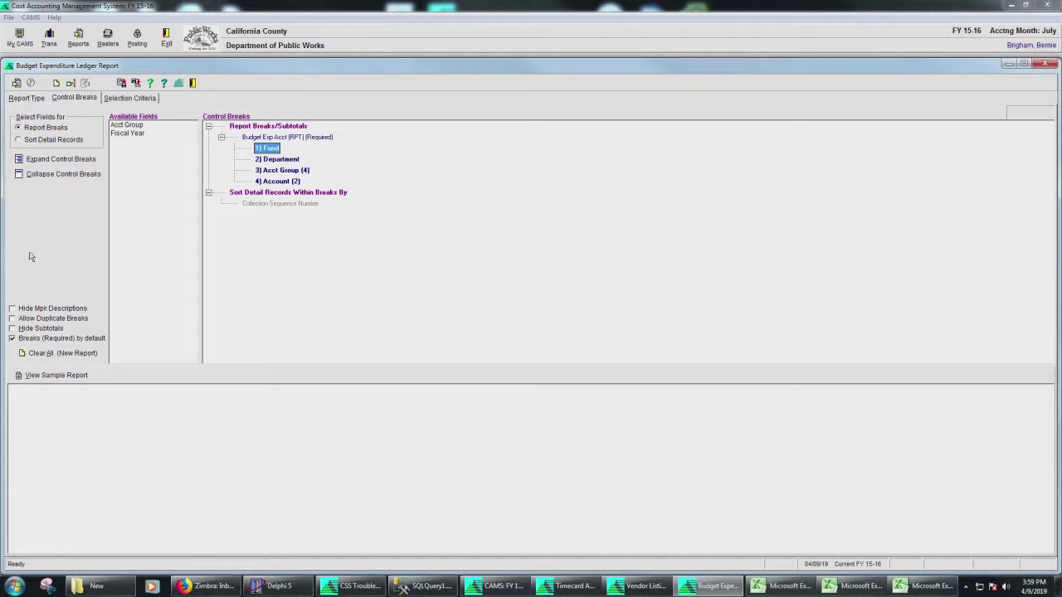
{"action": "left_click", "coordinate": [58, 377]}
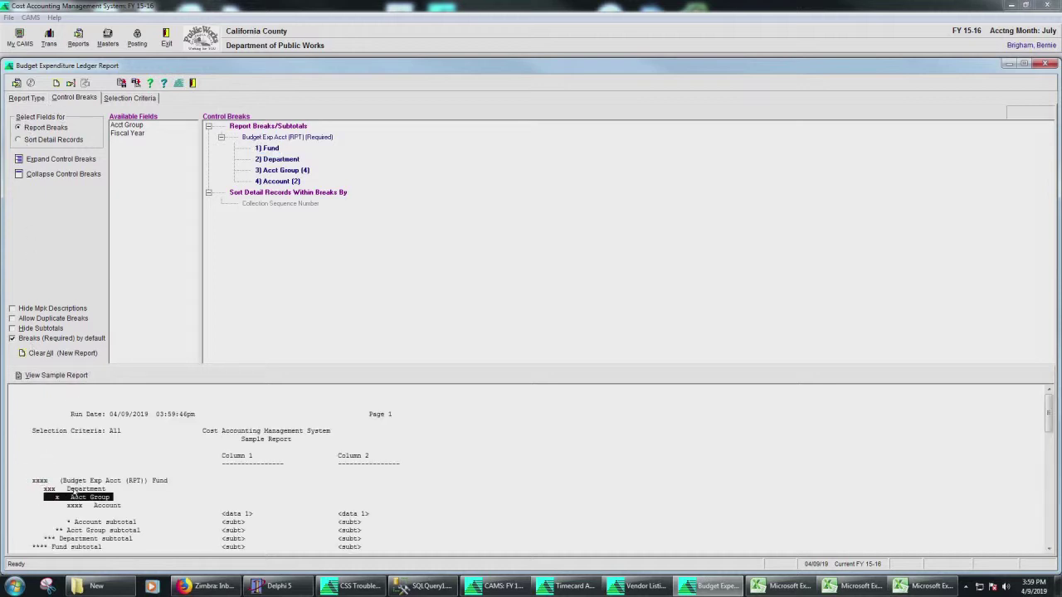
Run the Budget Expenditure Ledger Report to the screen and enlarge its preview by two levels.
{"action": "left_click", "coordinate": [16, 83]}
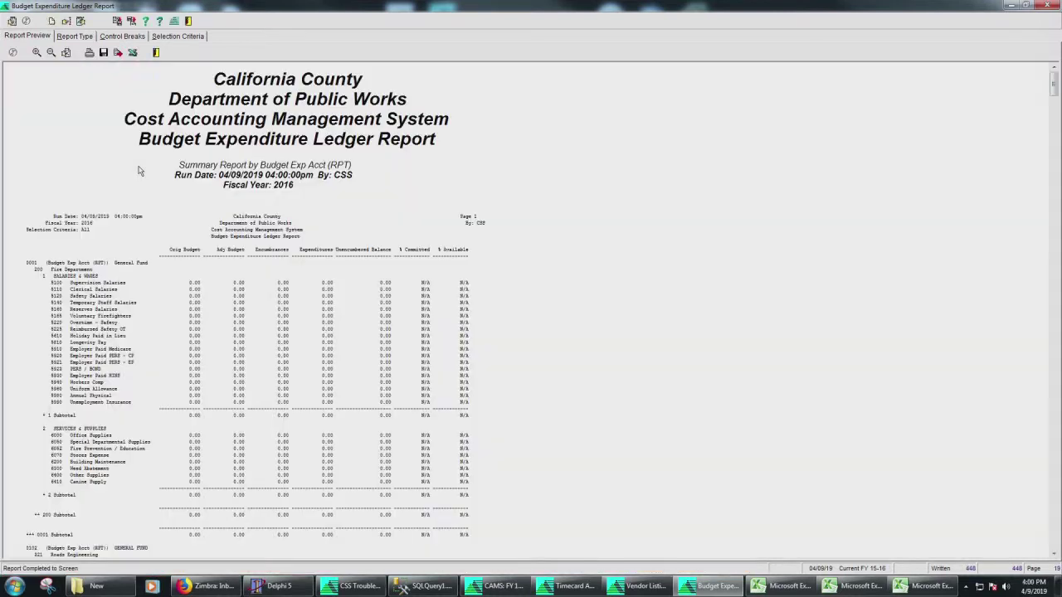
{"action": "left_click", "coordinate": [36, 52]}
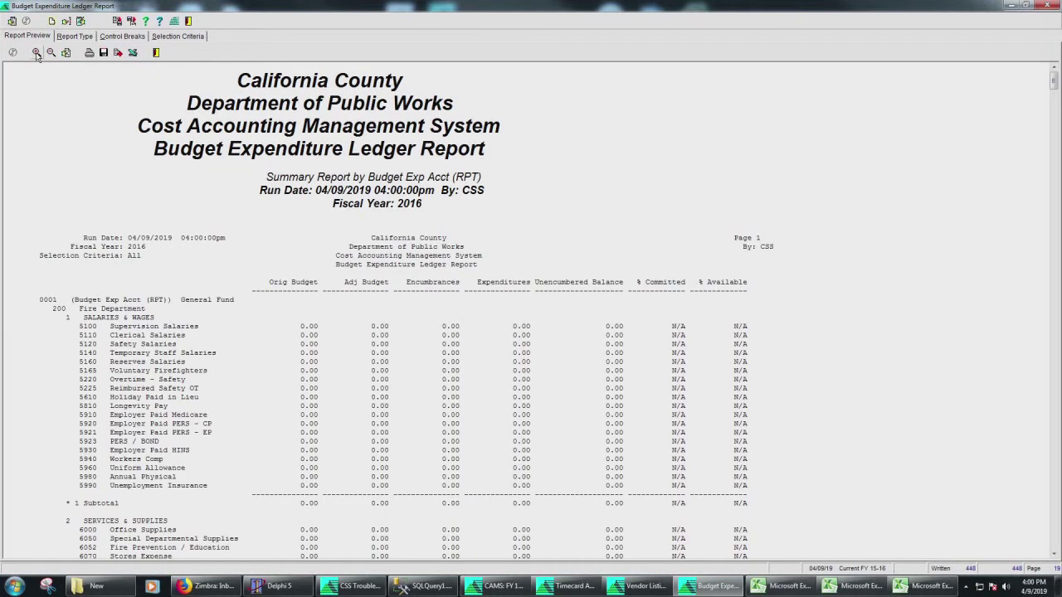
{"action": "left_click", "coordinate": [37, 52]}
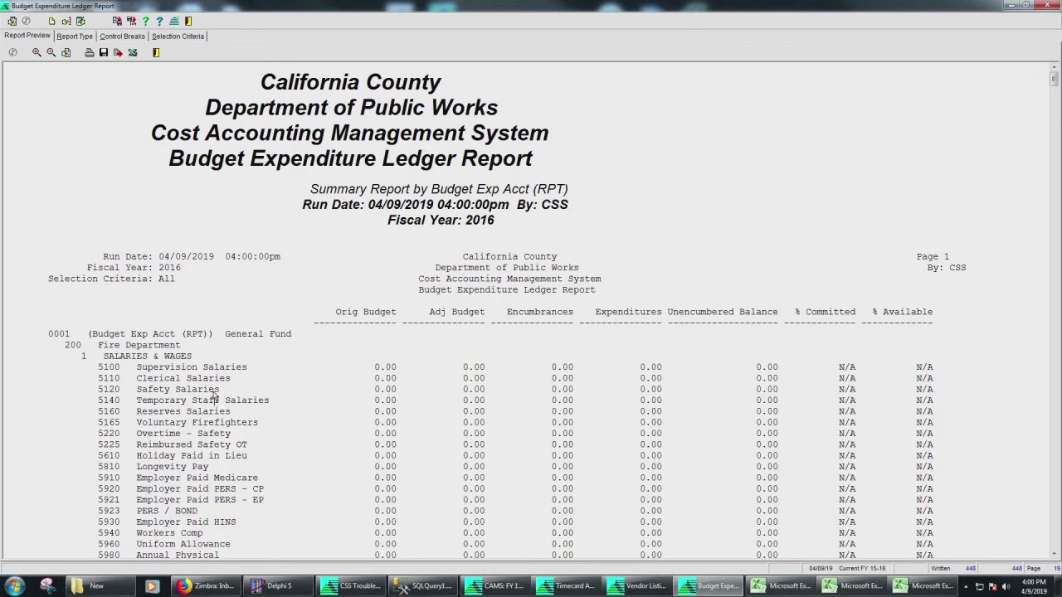
Examine the account breakdown in the ledger report, highlighting the Salaries & Wages group heading under Fire Department.
{"action": "scroll", "coordinate": [214, 397], "scroll_direction": "down", "scroll_amount": 5}
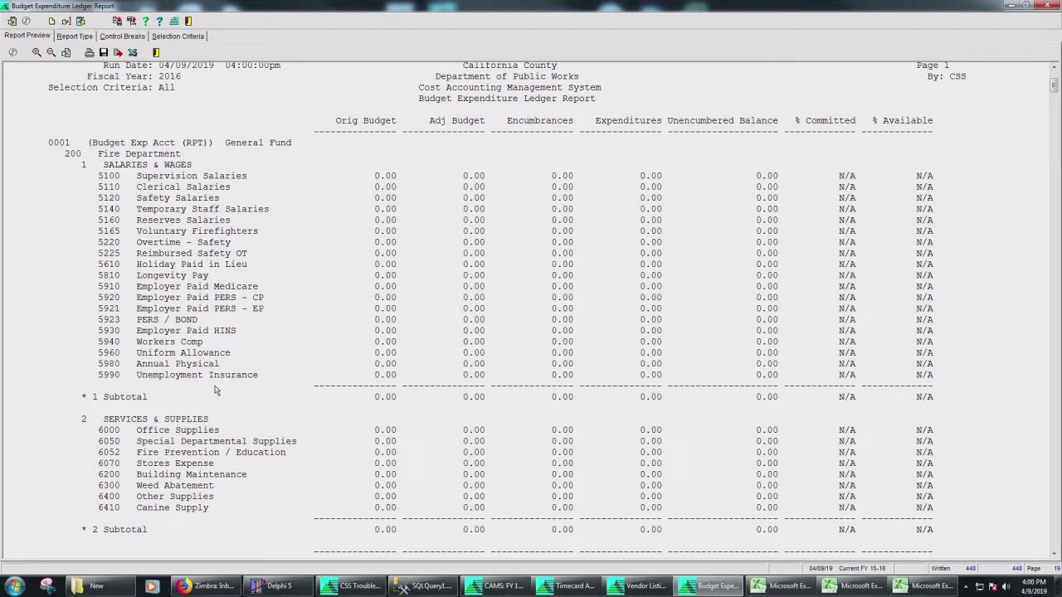
{"action": "scroll", "coordinate": [214, 390], "scroll_direction": "up", "scroll_amount": 1}
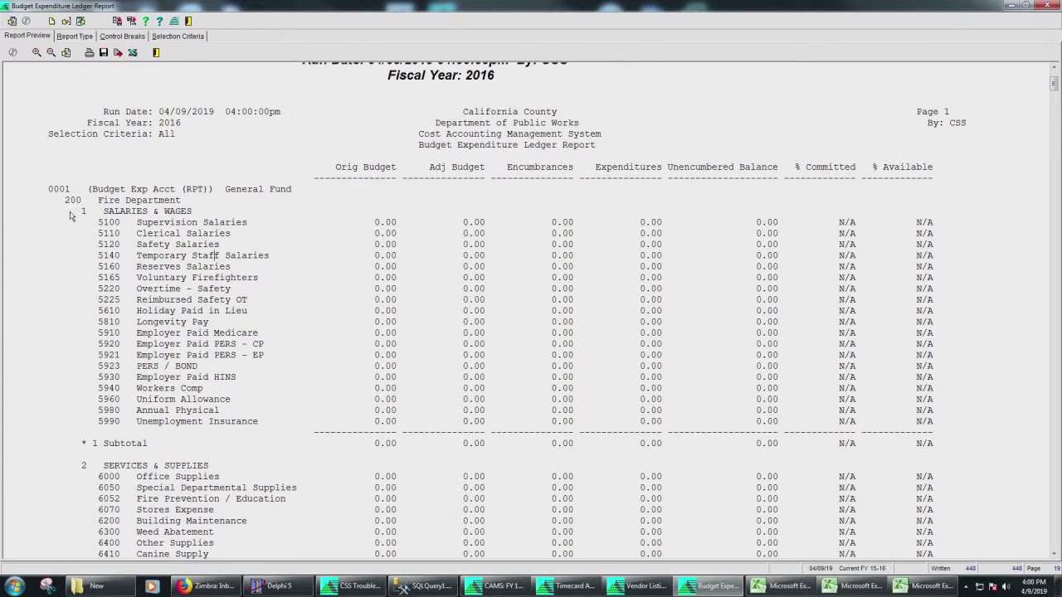
{"action": "left_click_drag", "start_coordinate": [80, 212], "coordinate": [286, 217]}
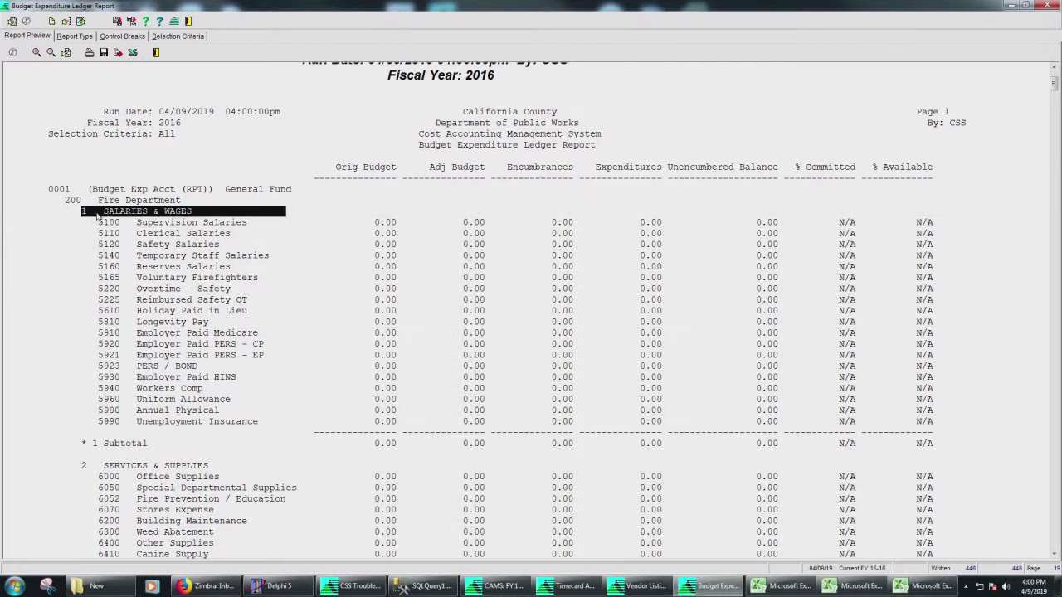
{"action": "left_click_drag", "start_coordinate": [201, 213], "coordinate": [64, 213]}
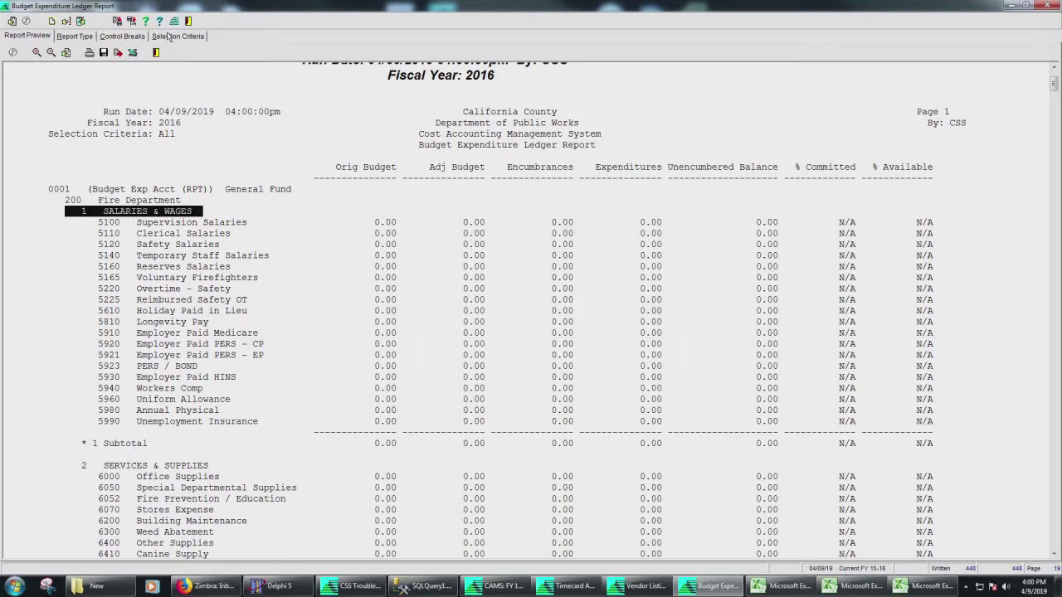
Exclude the Department level and its dependent elements from the ledger report's control breaks.
{"action": "left_click", "coordinate": [122, 36]}
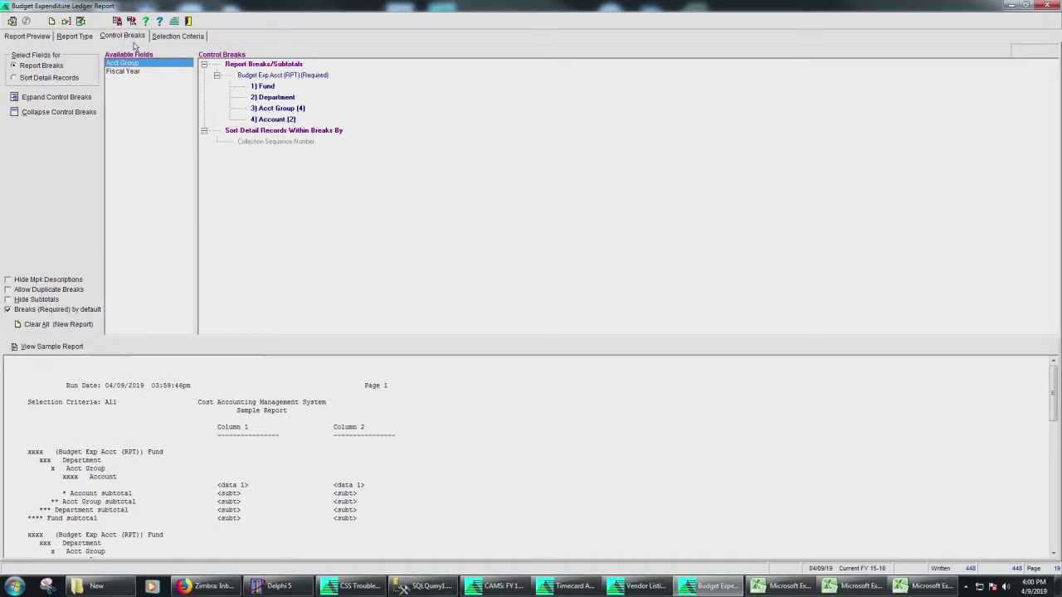
{"action": "left_click", "coordinate": [264, 87]}
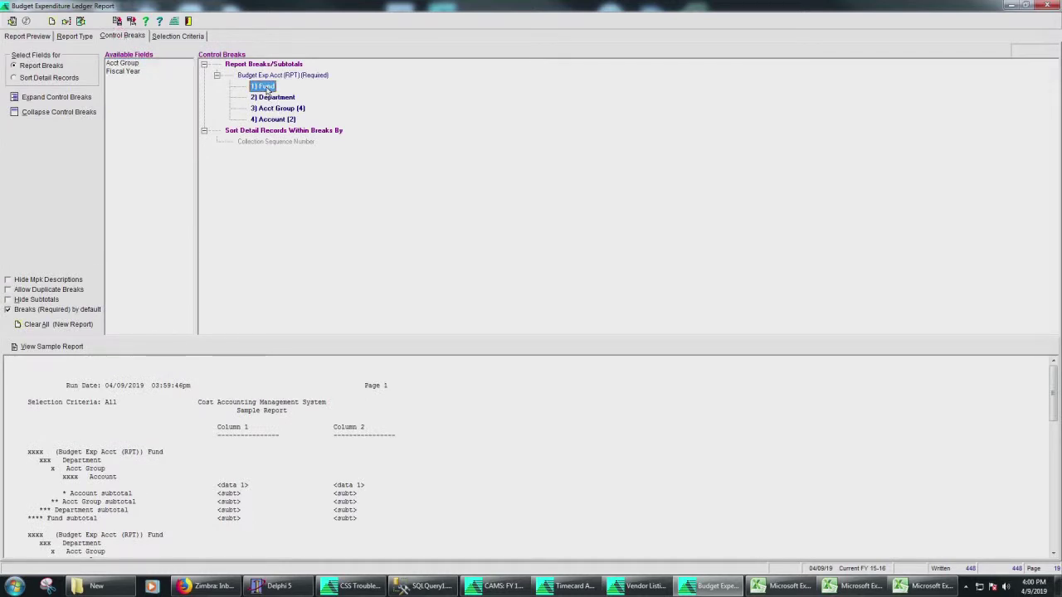
{"action": "right_click", "coordinate": [267, 90]}
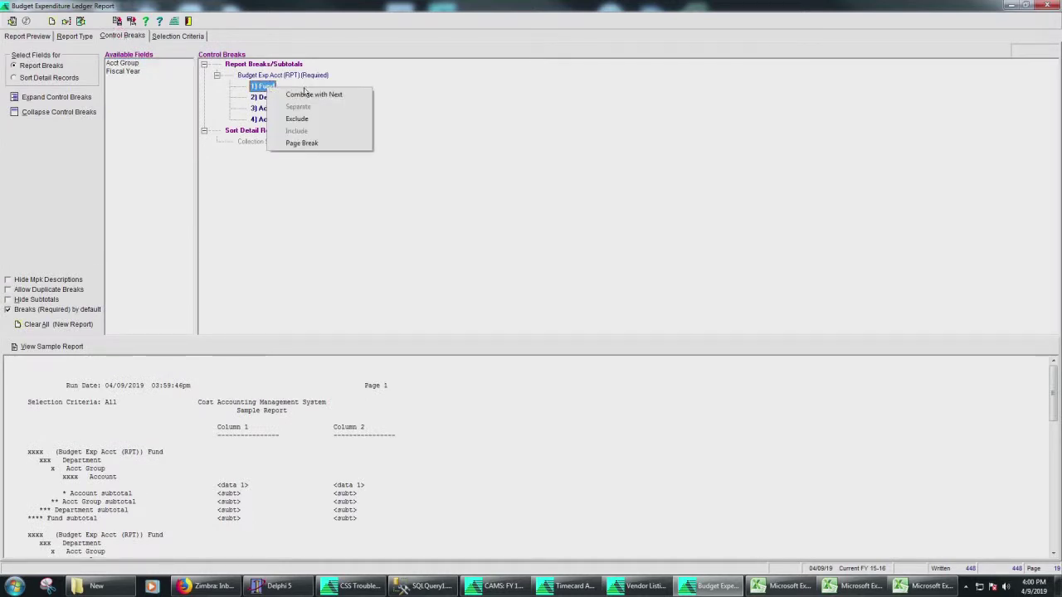
{"action": "left_click", "coordinate": [261, 97]}
{"action": "left_click", "coordinate": [260, 97]}
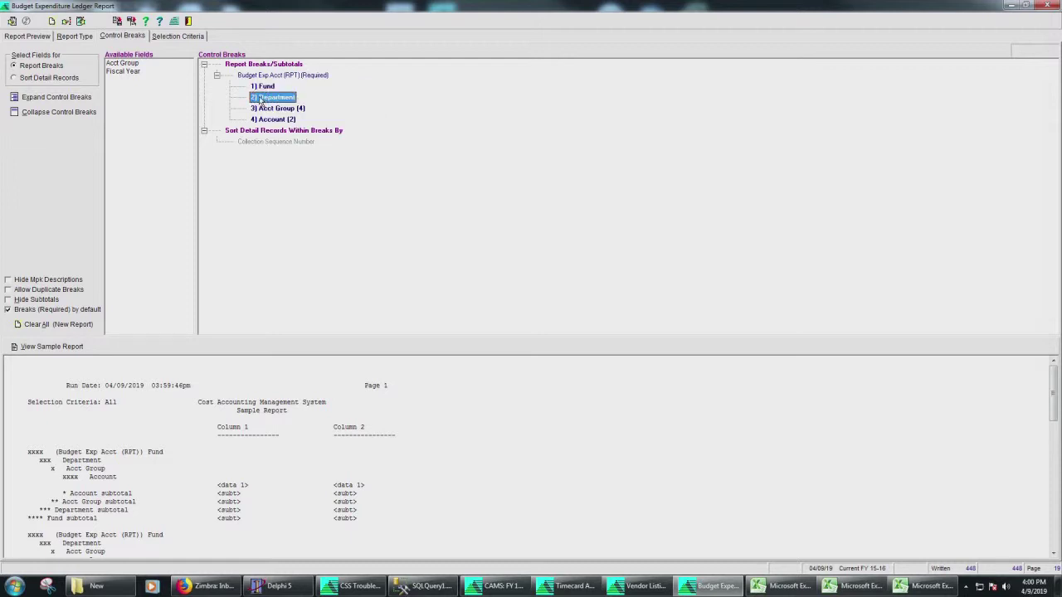
{"action": "right_click", "coordinate": [262, 100]}
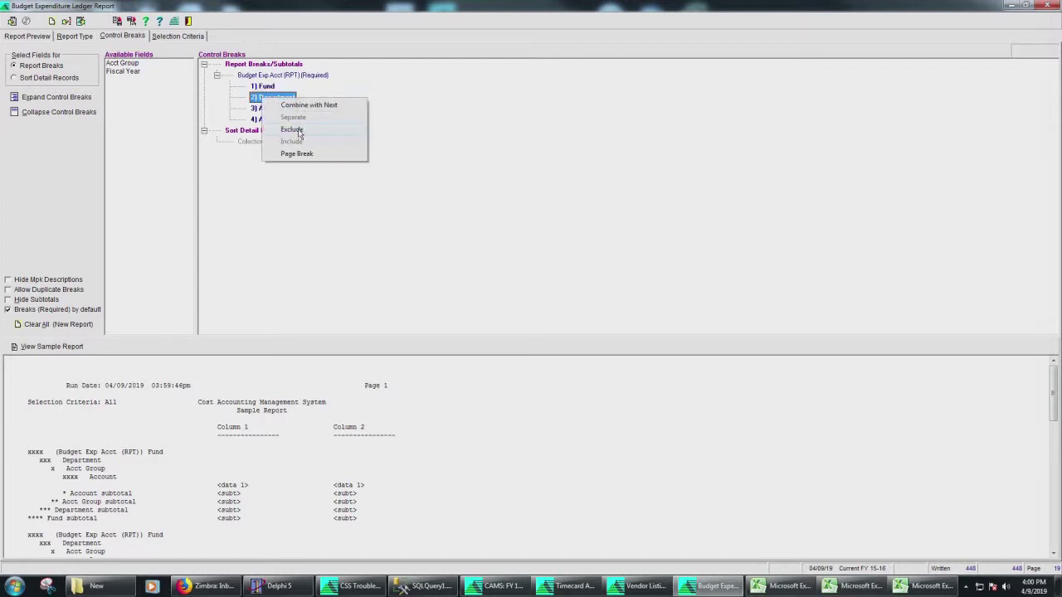
{"action": "left_click", "coordinate": [284, 130]}
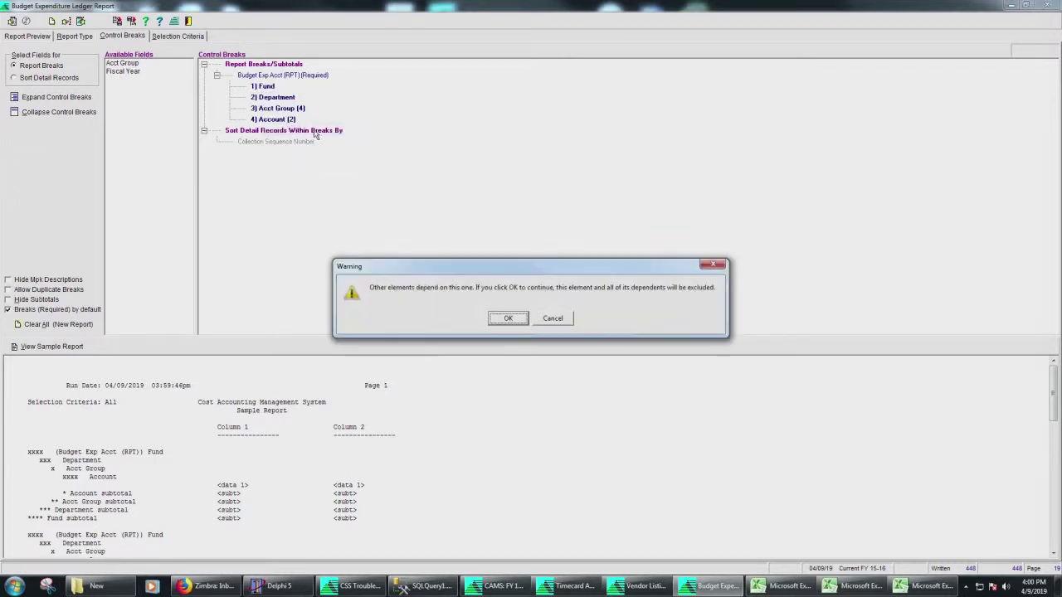
{"action": "left_click", "coordinate": [513, 320]}
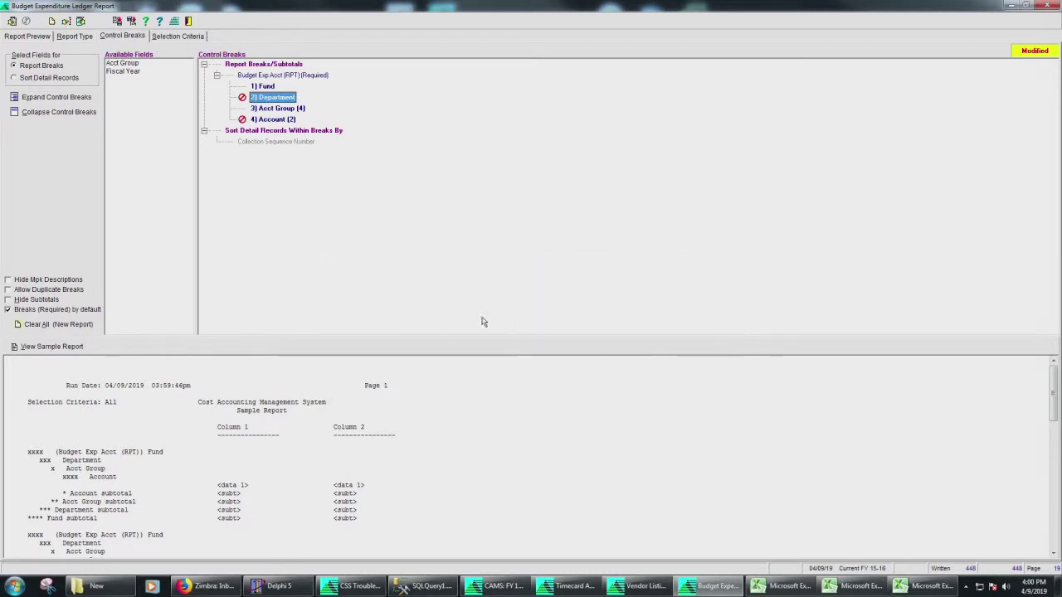
Include the Department and Account levels in the ledger report's control breaks again.
{"action": "right_click", "coordinate": [259, 101]}
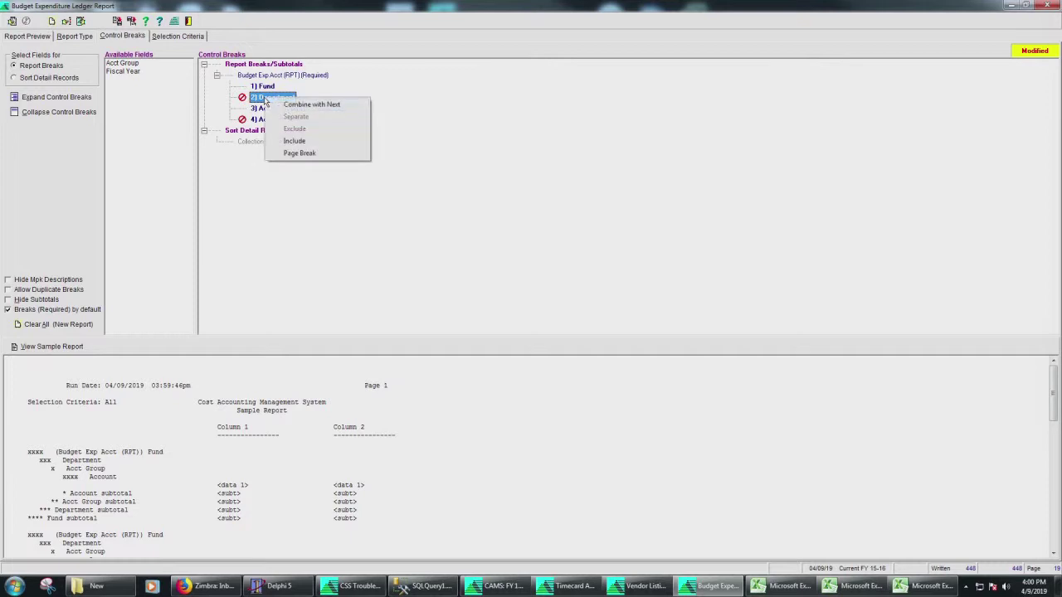
{"action": "left_click", "coordinate": [304, 139]}
{"action": "right_click", "coordinate": [271, 123]}
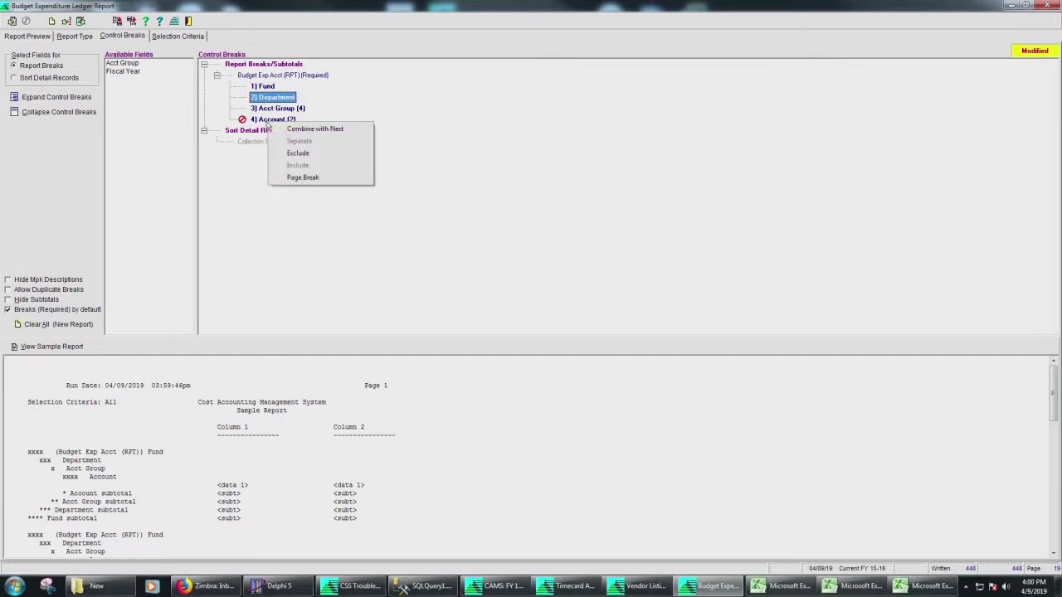
{"action": "left_click", "coordinate": [270, 121]}
{"action": "right_click", "coordinate": [272, 122]}
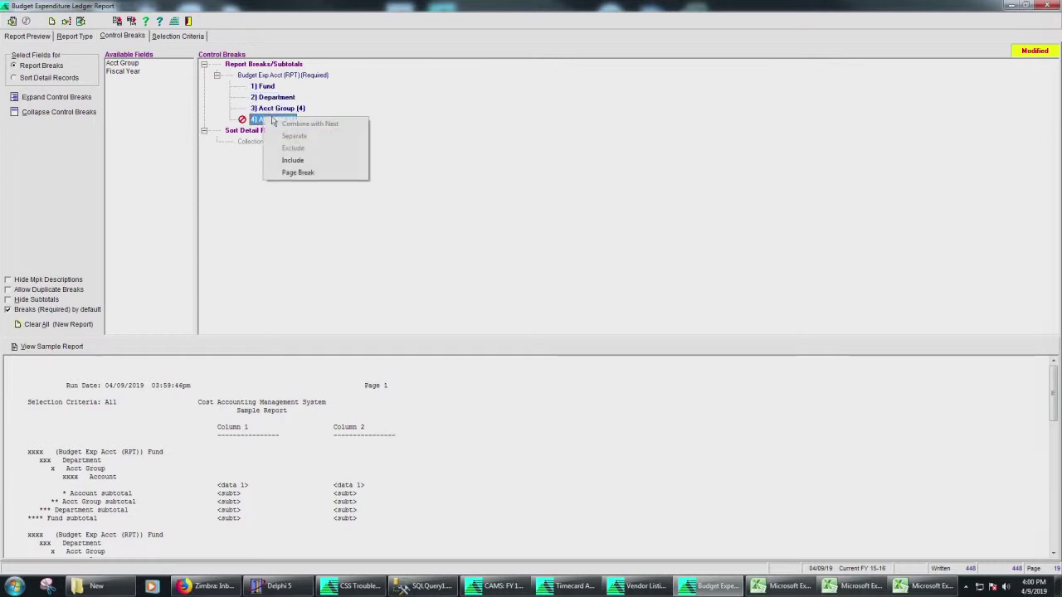
{"action": "left_click", "coordinate": [305, 160]}
Exclude the Acct Group level from the control breaks and rerun the ledger report to an enlarged screen preview.
{"action": "left_click", "coordinate": [283, 110]}
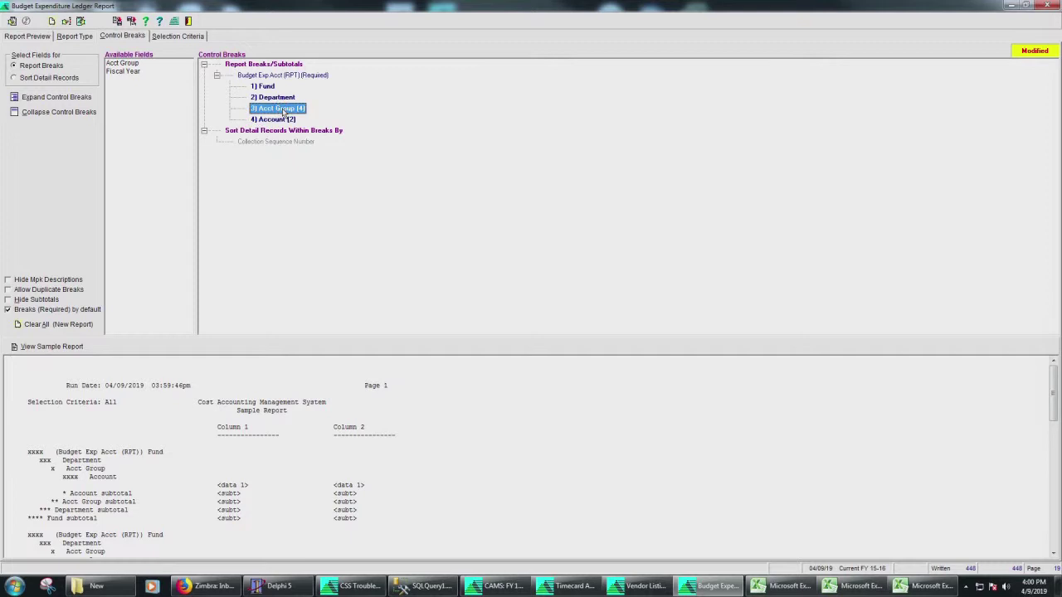
{"action": "right_click", "coordinate": [283, 112]}
{"action": "left_click", "coordinate": [312, 141]}
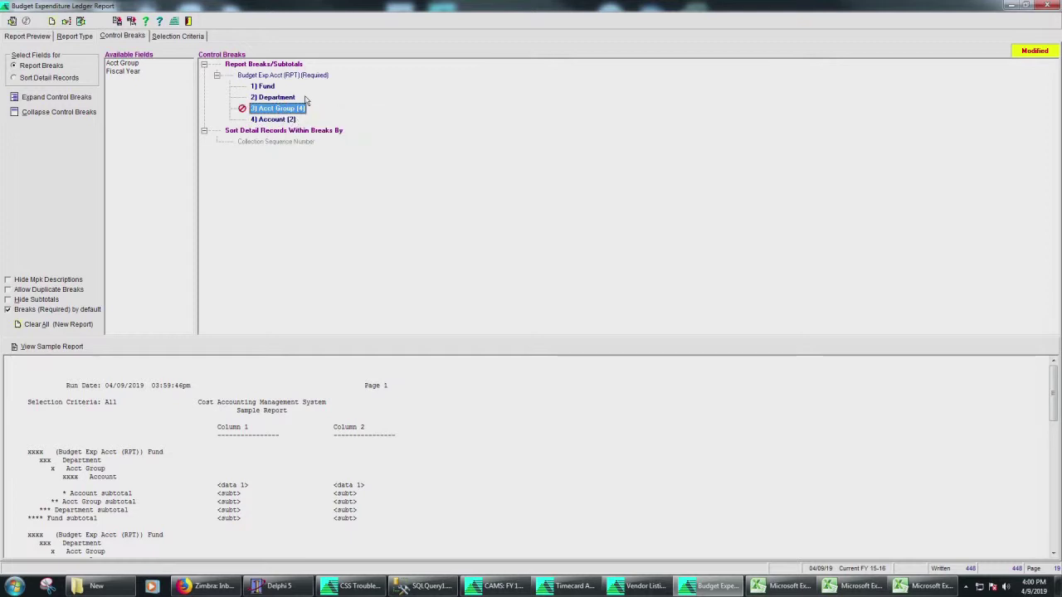
{"action": "left_click", "coordinate": [41, 36]}
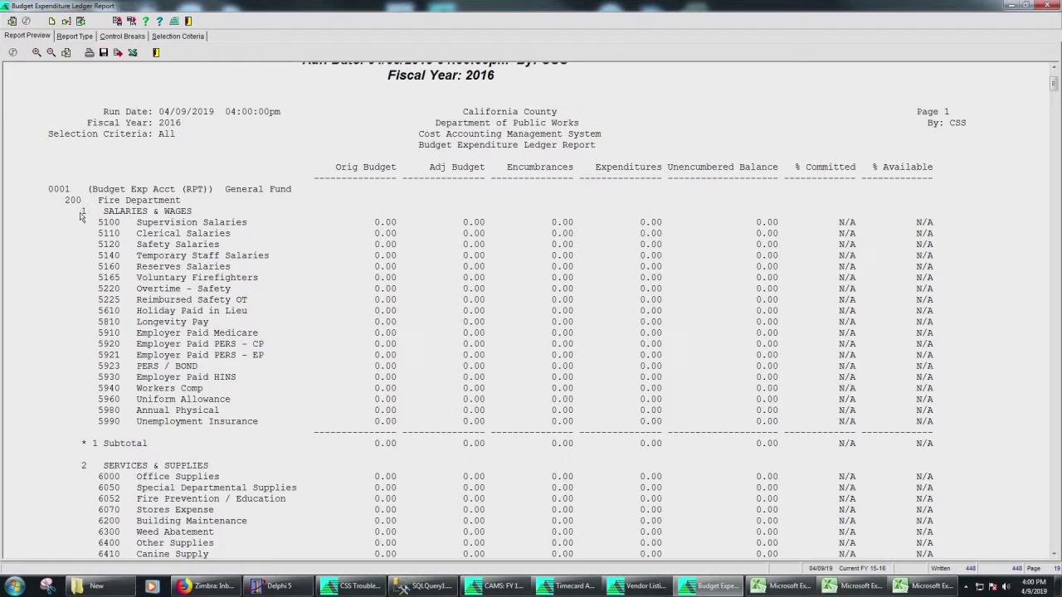
{"action": "left_click", "coordinate": [88, 42]}
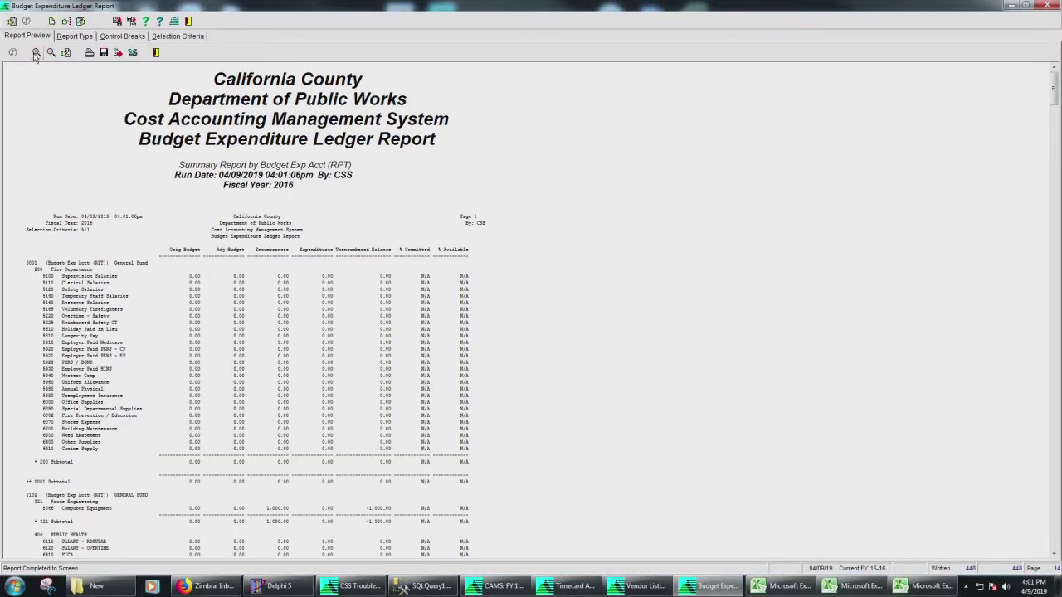
{"action": "left_click", "coordinate": [35, 52]}
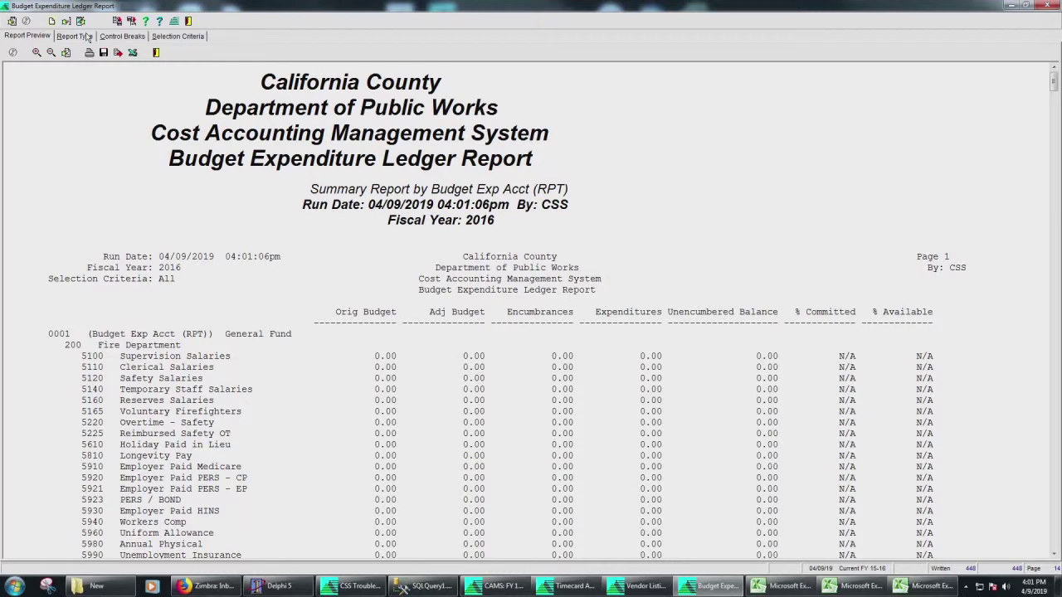
Combine the Fund level with Department in the control breaks and rerun the ledger report to an enlarged screen preview.
{"action": "left_click", "coordinate": [118, 38]}
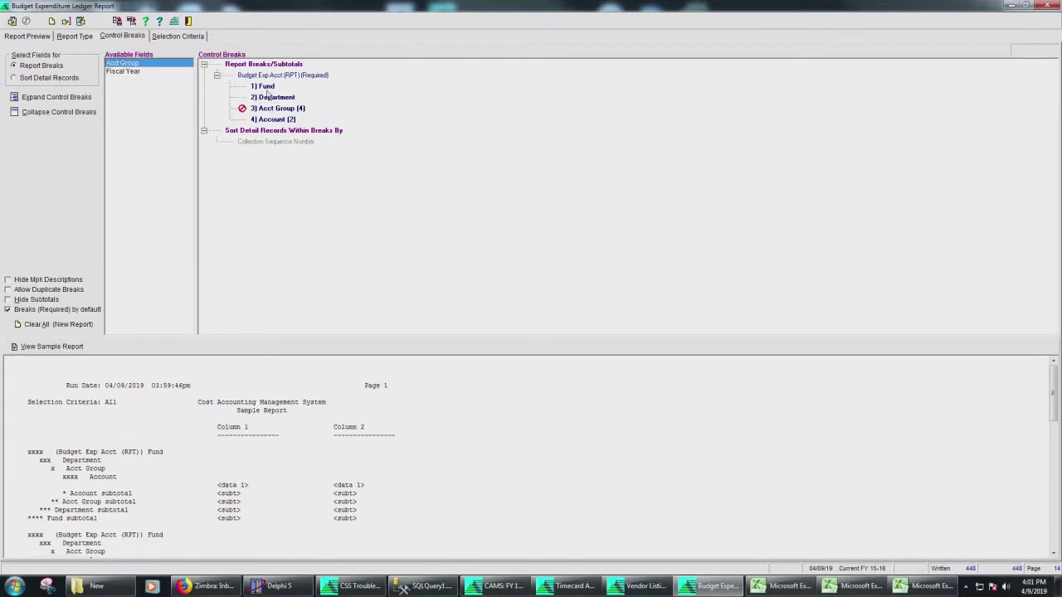
{"action": "left_click", "coordinate": [264, 87]}
{"action": "right_click", "coordinate": [269, 88]}
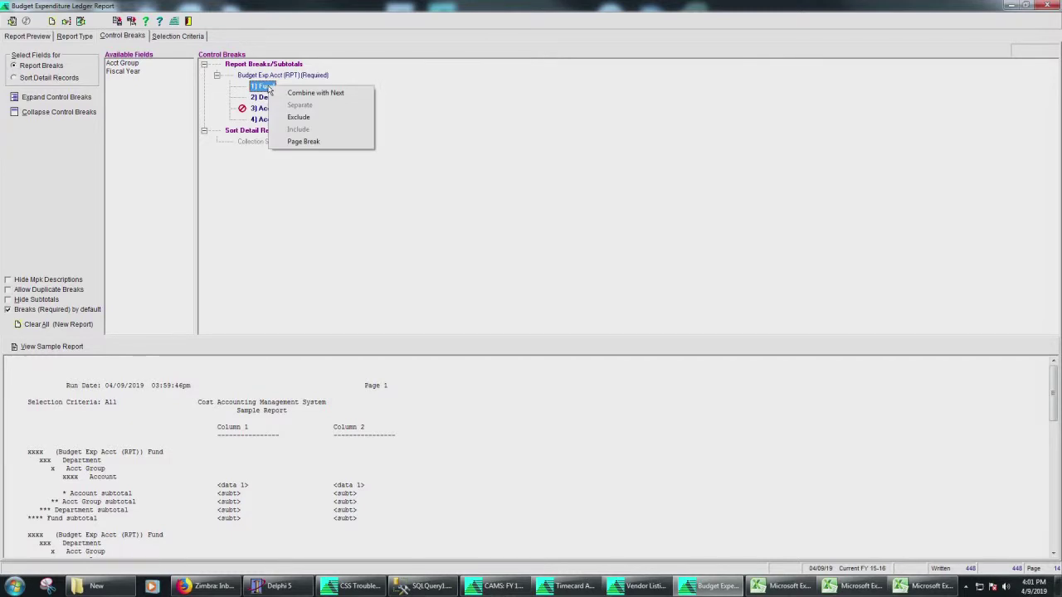
{"action": "left_click", "coordinate": [294, 92]}
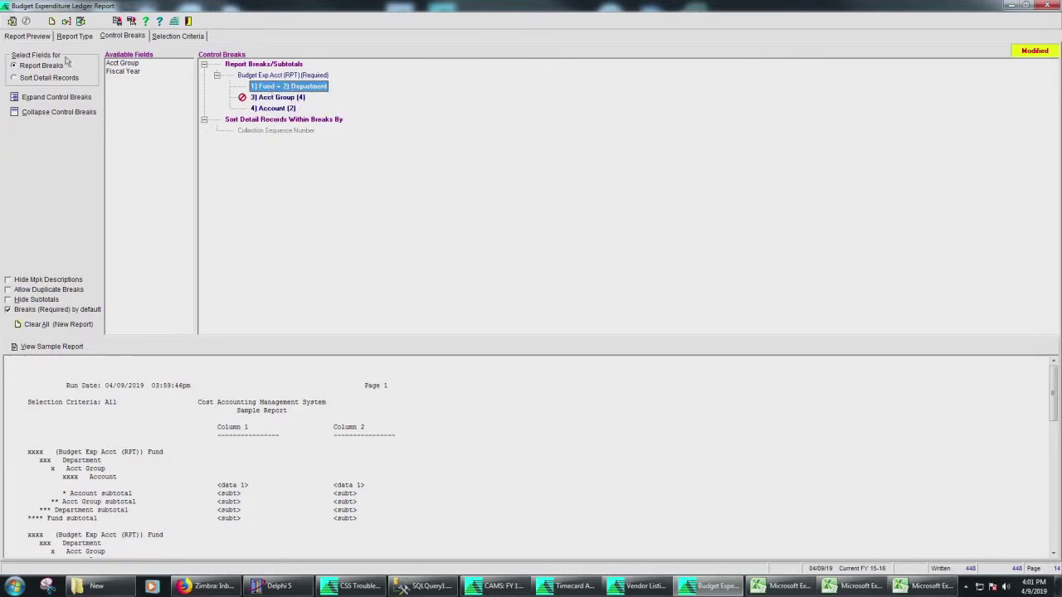
{"action": "left_click", "coordinate": [25, 38]}
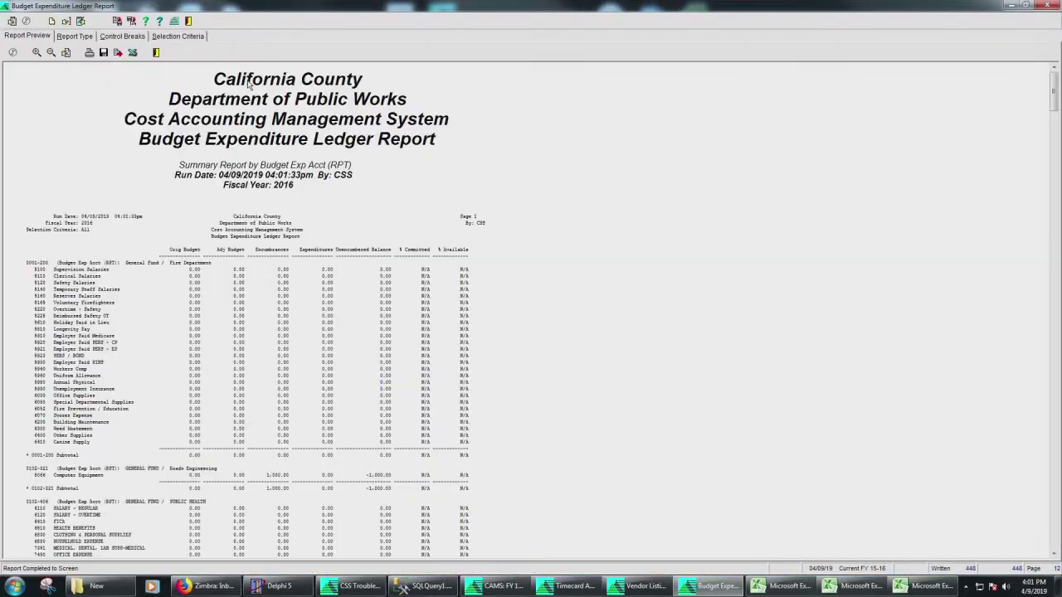
{"action": "left_click", "coordinate": [37, 52]}
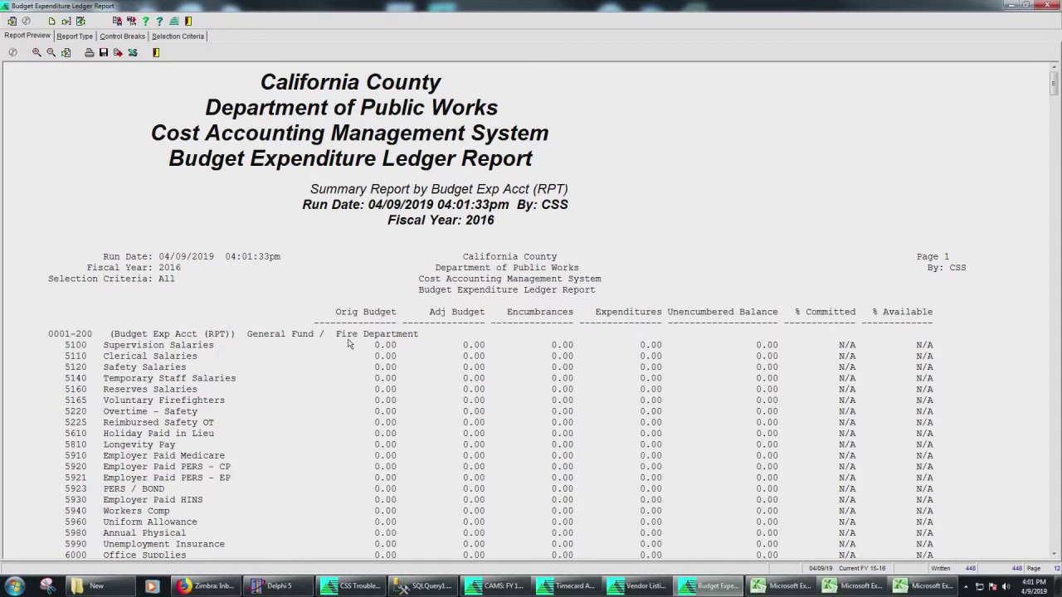
Examine the combined Fund and Department headings and subtotals in the ledger report, highlighting the 0001-200 heading code.
{"action": "left_click", "coordinate": [40, 333]}
{"action": "left_click_drag", "start_coordinate": [103, 338], "coordinate": [46, 338]}
{"action": "left_click", "coordinate": [398, 326]}
{"action": "scroll", "coordinate": [441, 341], "scroll_direction": "down", "scroll_amount": 20}
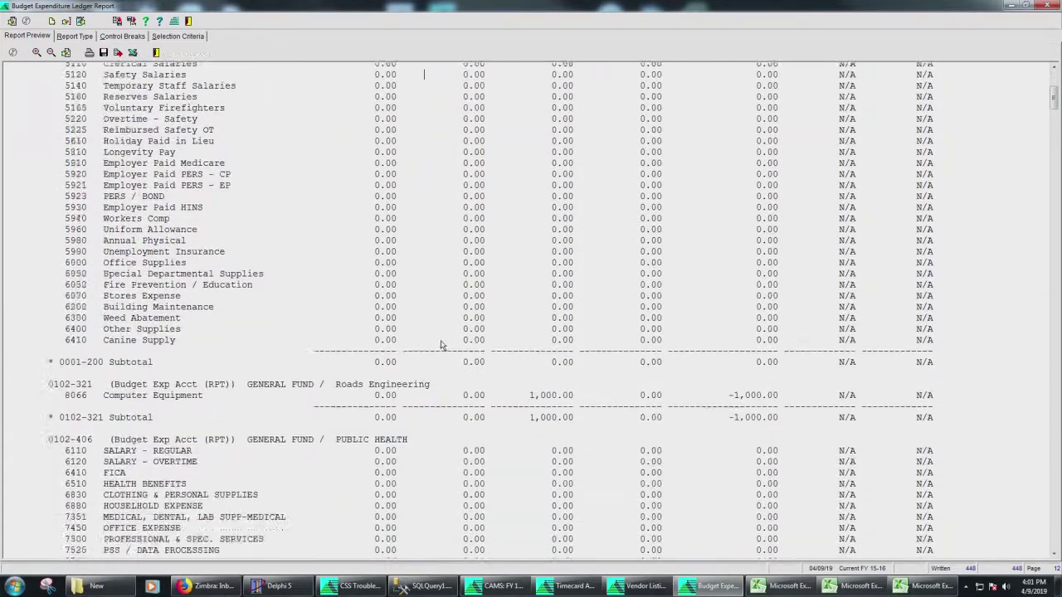
{"action": "scroll", "coordinate": [442, 347], "scroll_direction": "down", "scroll_amount": 15}
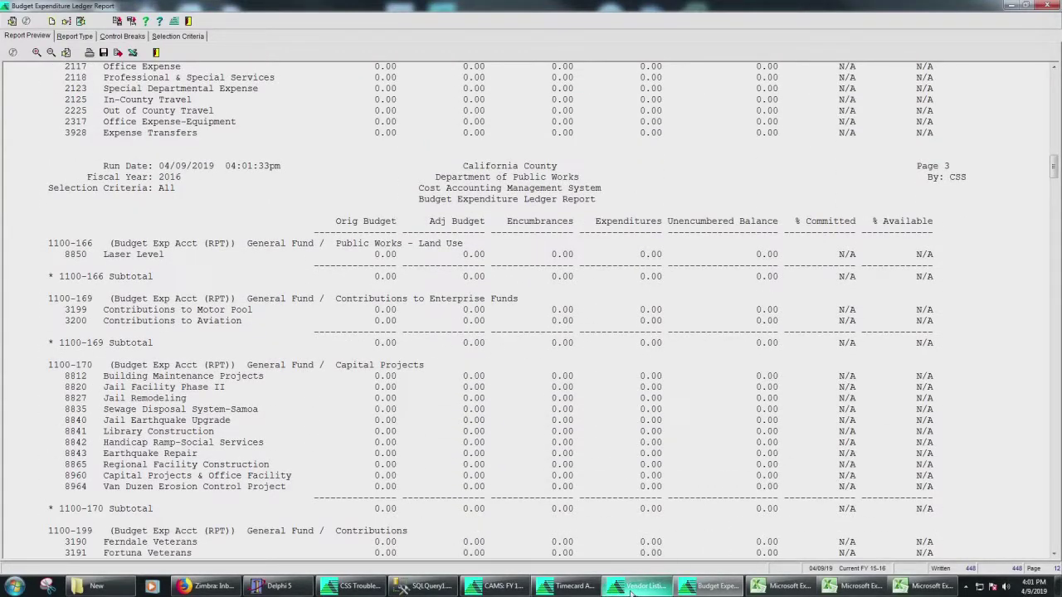
Switch to the Timecard Audit Trail report and review its control breaks and report type options.
{"action": "left_click", "coordinate": [560, 585]}
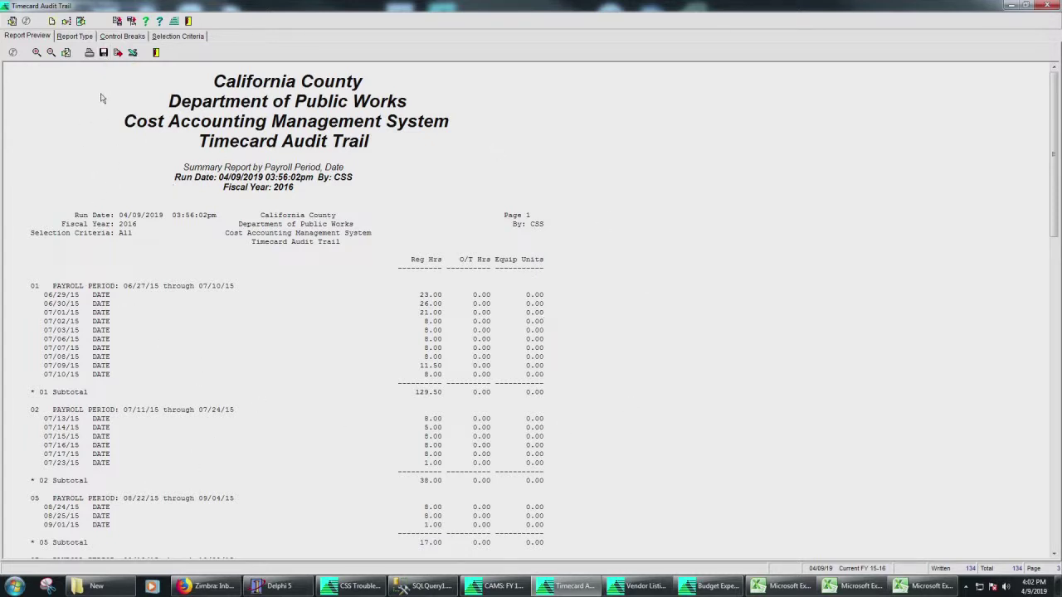
{"action": "left_click", "coordinate": [191, 36]}
{"action": "left_click", "coordinate": [110, 37]}
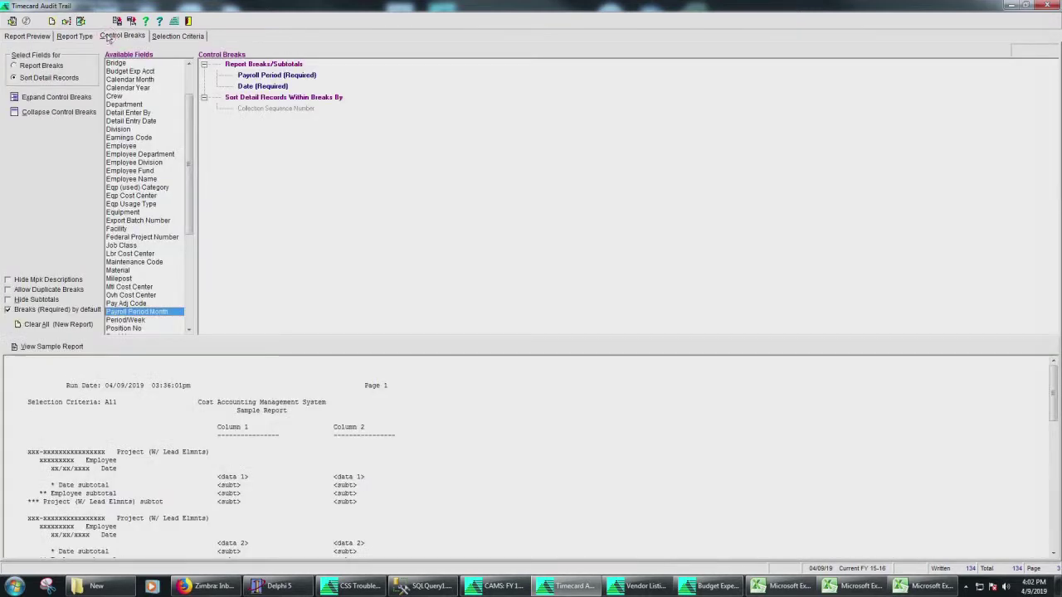
{"action": "left_click", "coordinate": [72, 37]}
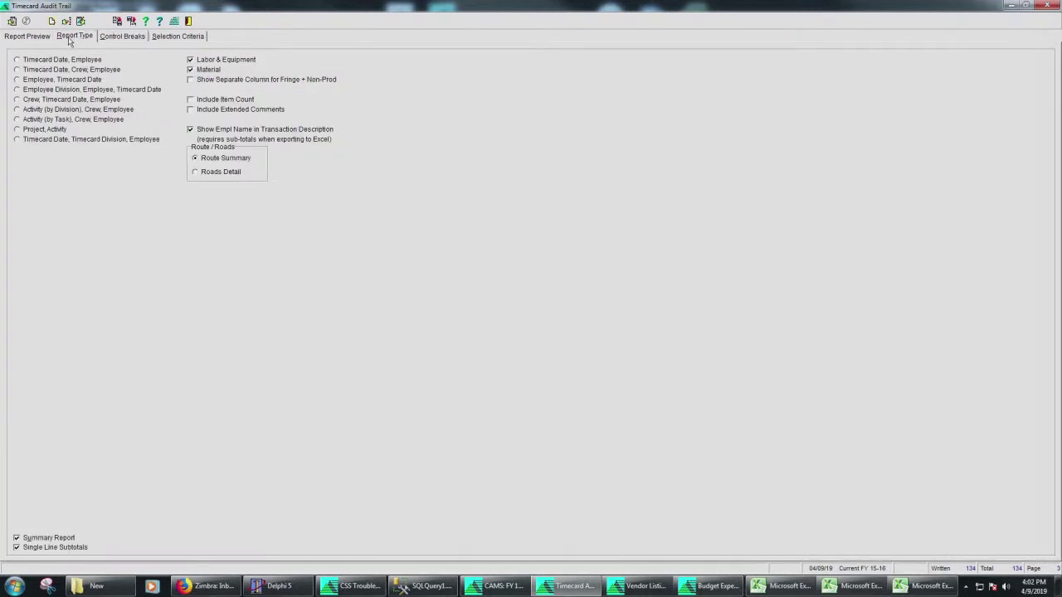
Save the report settings as "Timecard Audit Trail -- Tutorial.rst" in a new criteria subfolder named "WinCAMS User".
{"action": "left_click", "coordinate": [118, 22]}
{"action": "left_click", "coordinate": [140, 47]}
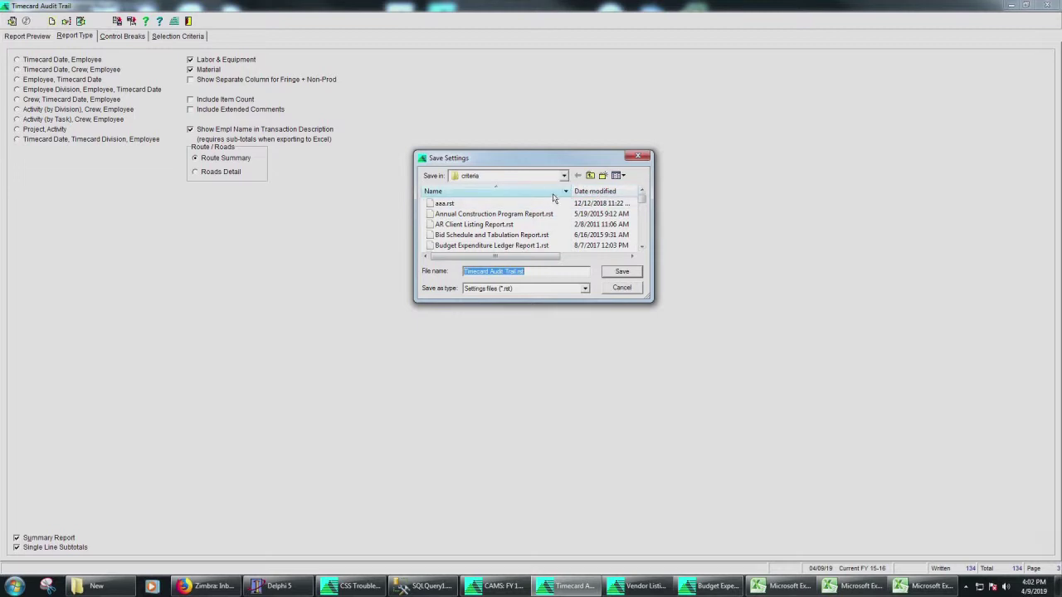
{"action": "left_click", "coordinate": [603, 177]}
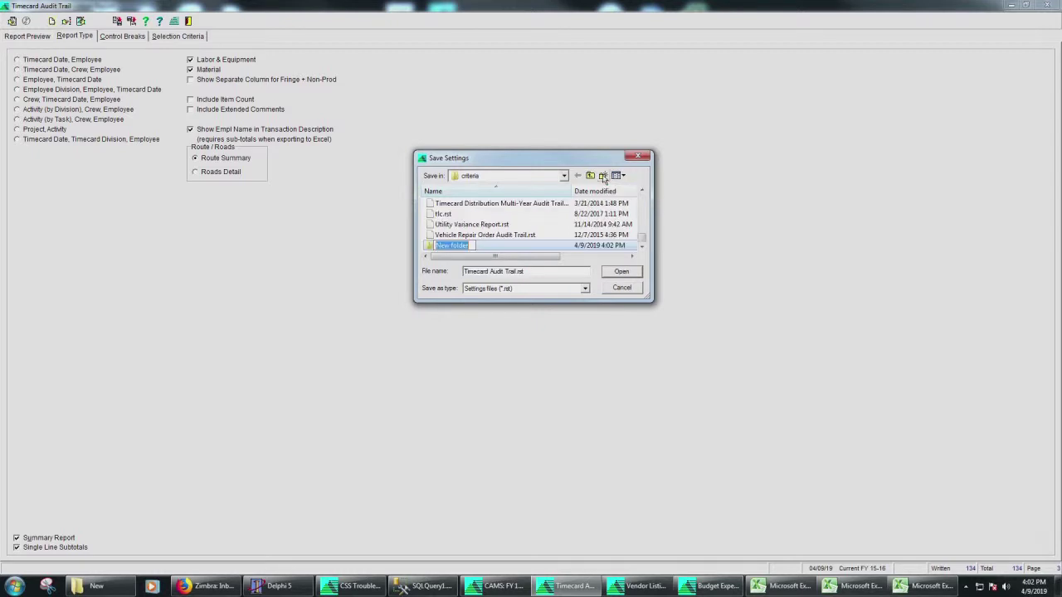
{"action": "type", "text": "WinCAMS User"}
{"action": "key", "text": "Return"}
{"action": "double_click", "coordinate": [464, 245]}
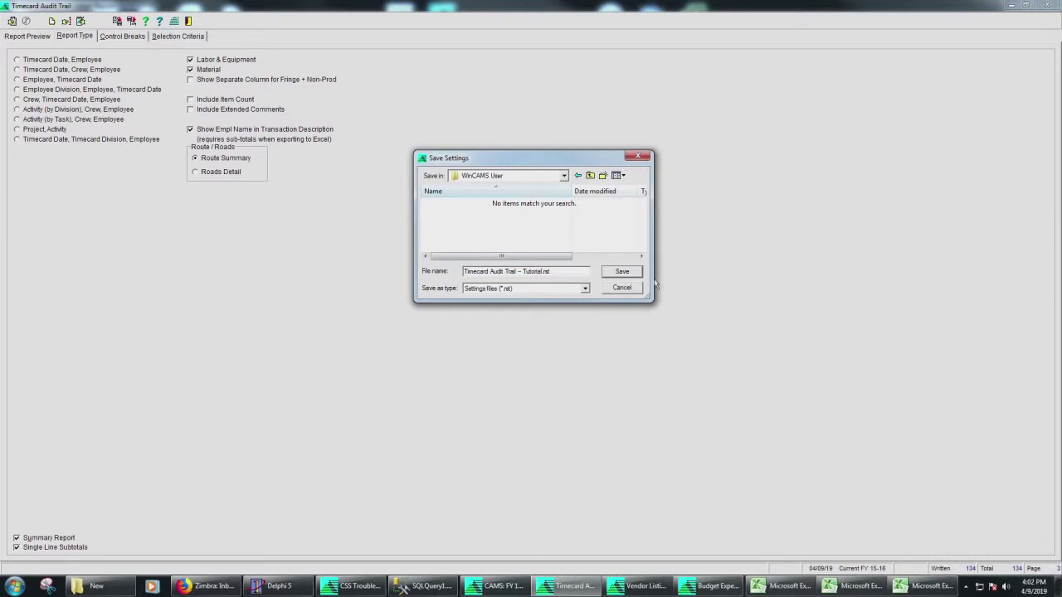
{"action": "left_click", "coordinate": [622, 272]}
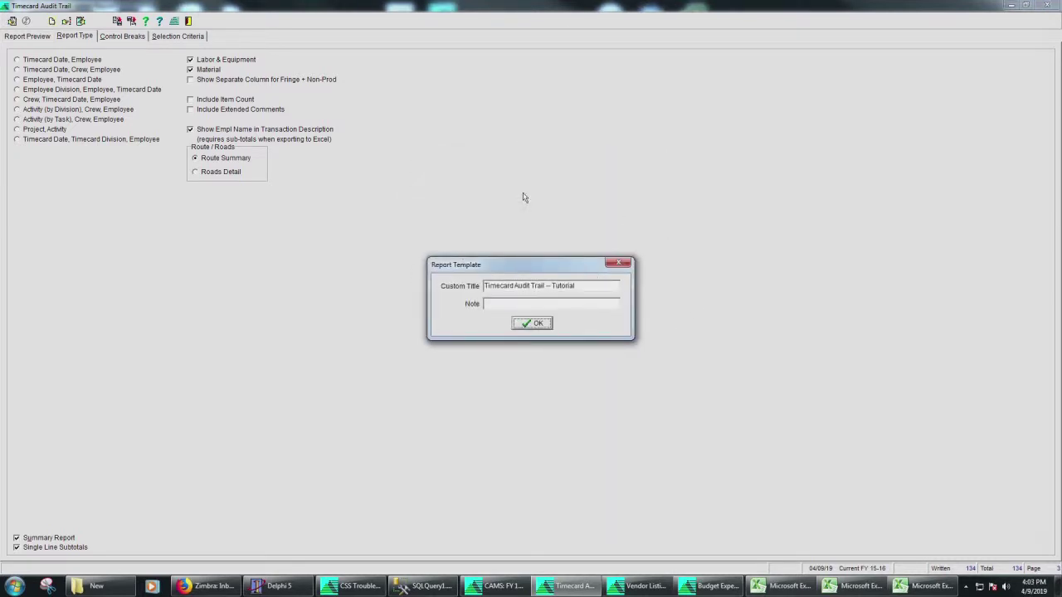
Keep the template's custom title and add the note "This is the one I run the last day of the month".
{"action": "left_click_drag", "start_coordinate": [586, 288], "coordinate": [464, 288]}
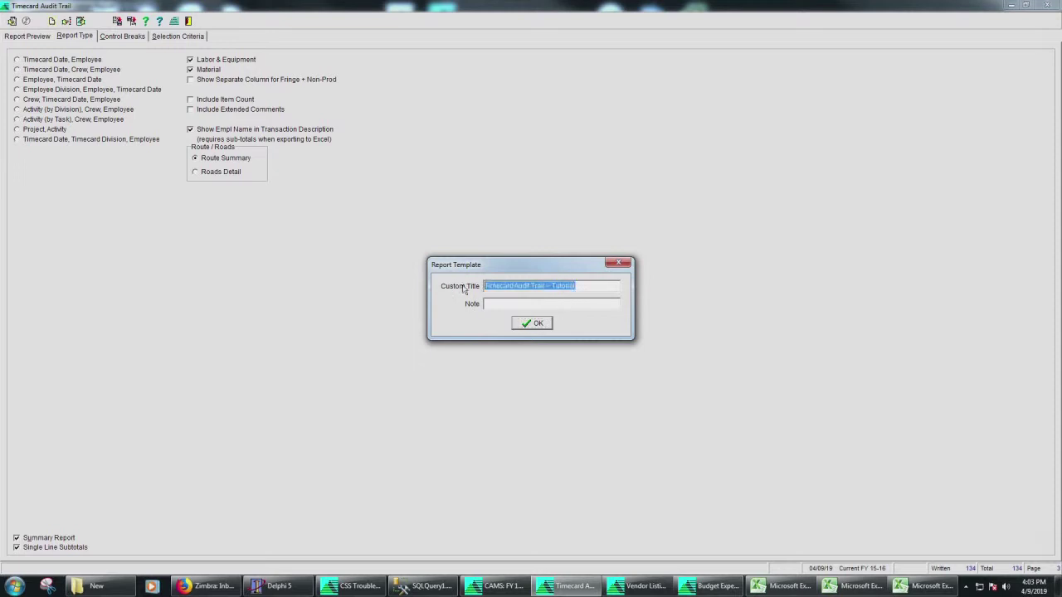
{"action": "left_click", "coordinate": [583, 290]}
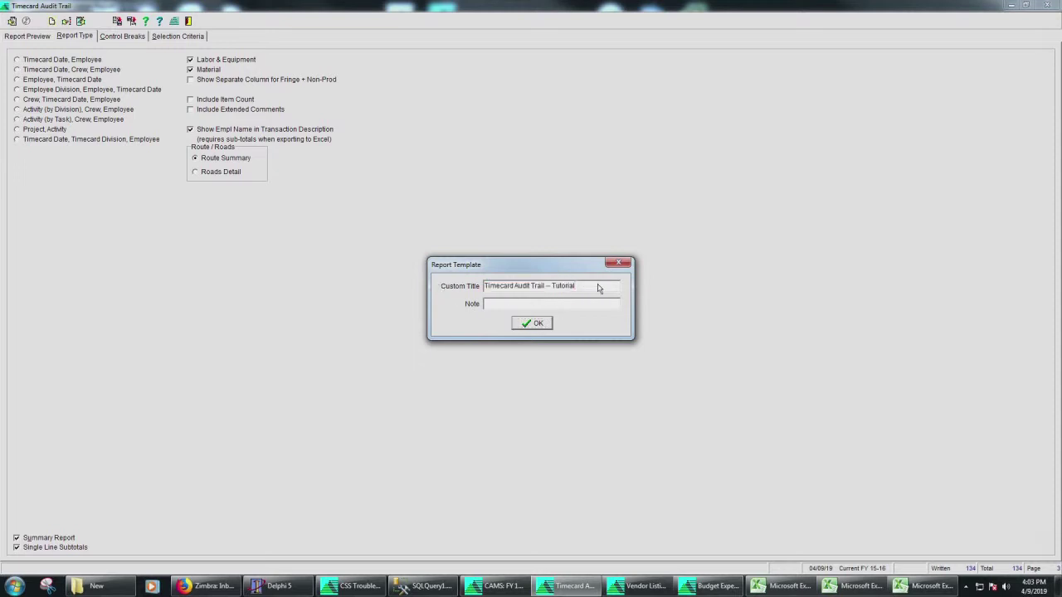
{"action": "left_click", "coordinate": [506, 304]}
{"action": "key", "text": "Return"}
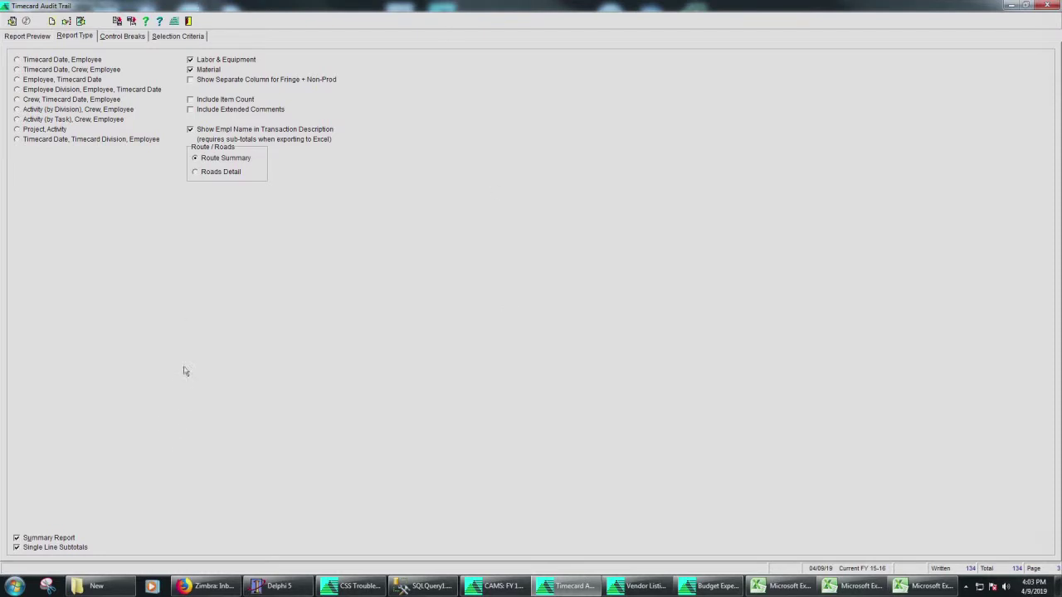
Set the report type to Employee, Timecard Date, enable Include Extended Comments and disable Show Empl Name in Transaction Description.
{"action": "left_click", "coordinate": [44, 90]}
{"action": "left_click", "coordinate": [39, 118]}
{"action": "left_click", "coordinate": [61, 139]}
{"action": "left_click", "coordinate": [273, 111]}
{"action": "left_click_drag", "start_coordinate": [260, 96], "coordinate": [258, 137]}
{"action": "left_click", "coordinate": [237, 130]}
{"action": "left_click", "coordinate": [59, 81]}
Load the saved Timecard Audit Trail -- Tutorial settings, discarding the unsaved report type changes.
{"action": "left_click", "coordinate": [132, 22]}
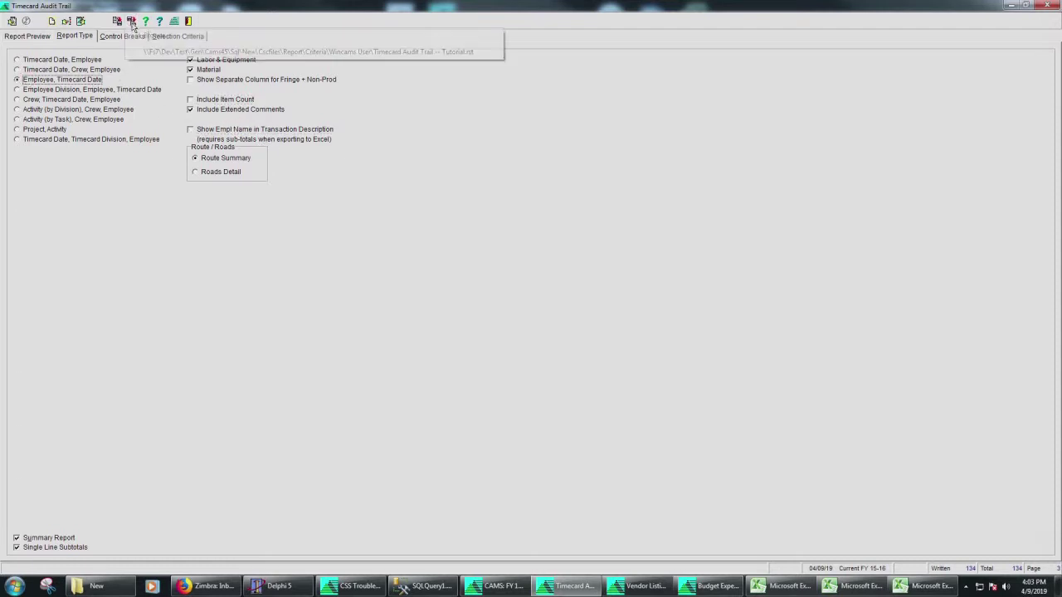
{"action": "left_click", "coordinate": [396, 52]}
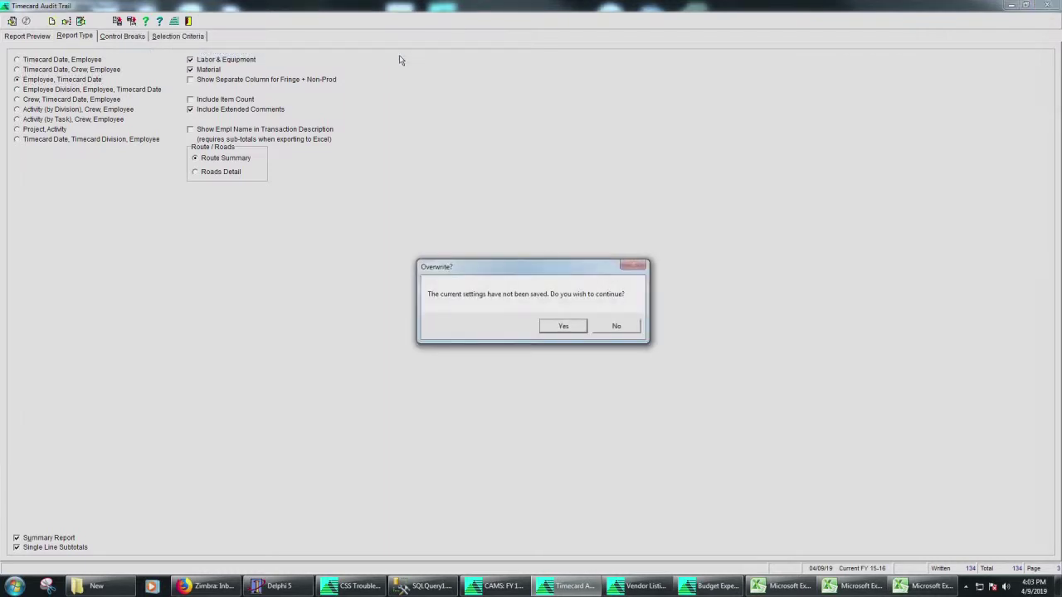
{"action": "left_click", "coordinate": [571, 328]}
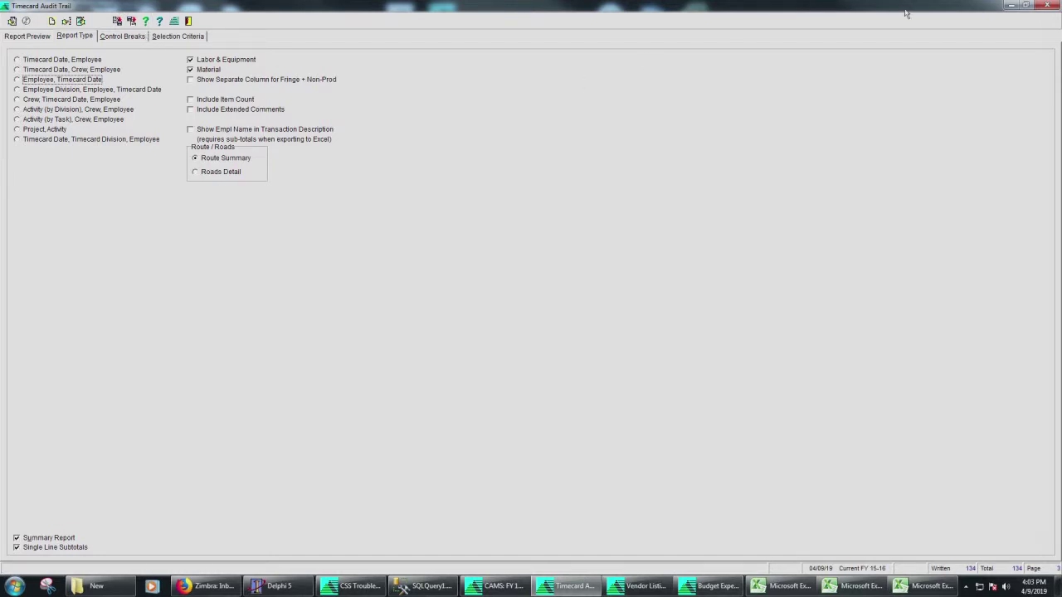
Close the Timecard Audit Trail report and minimize the Budget Expenditure Ledger Report to return to the CAMS main window.
{"action": "left_click", "coordinate": [1044, 8]}
{"action": "left_click", "coordinate": [1011, 6]}
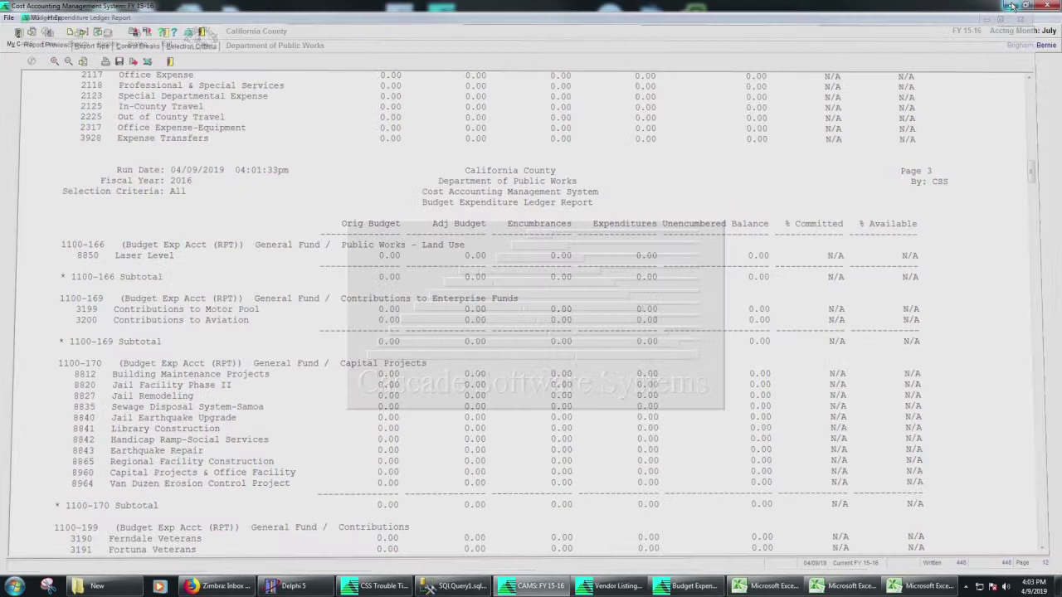
{"action": "left_click", "coordinate": [10, 17]}
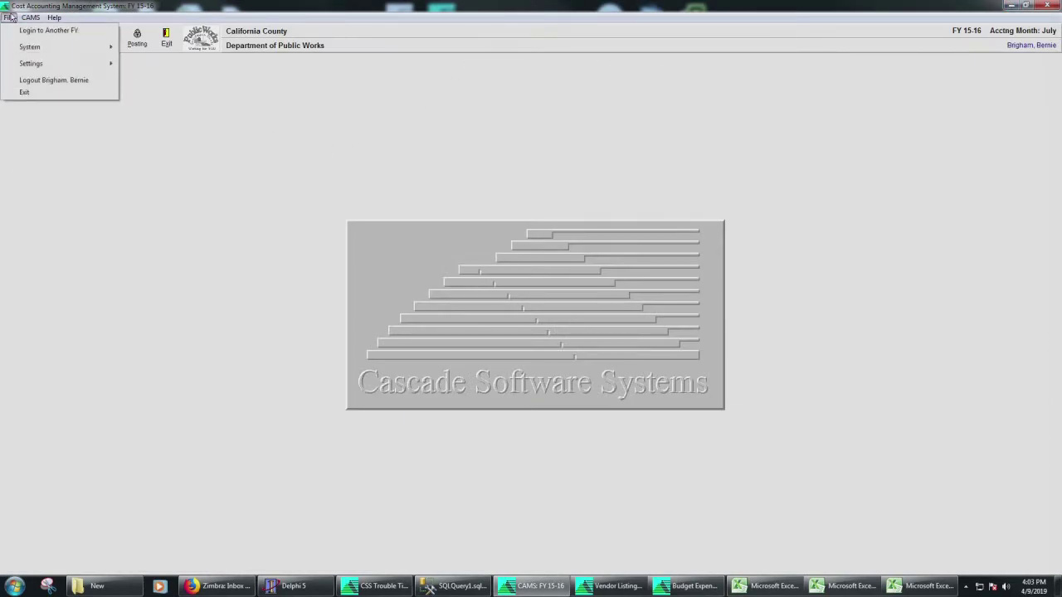
{"action": "left_click", "coordinate": [254, 209]}
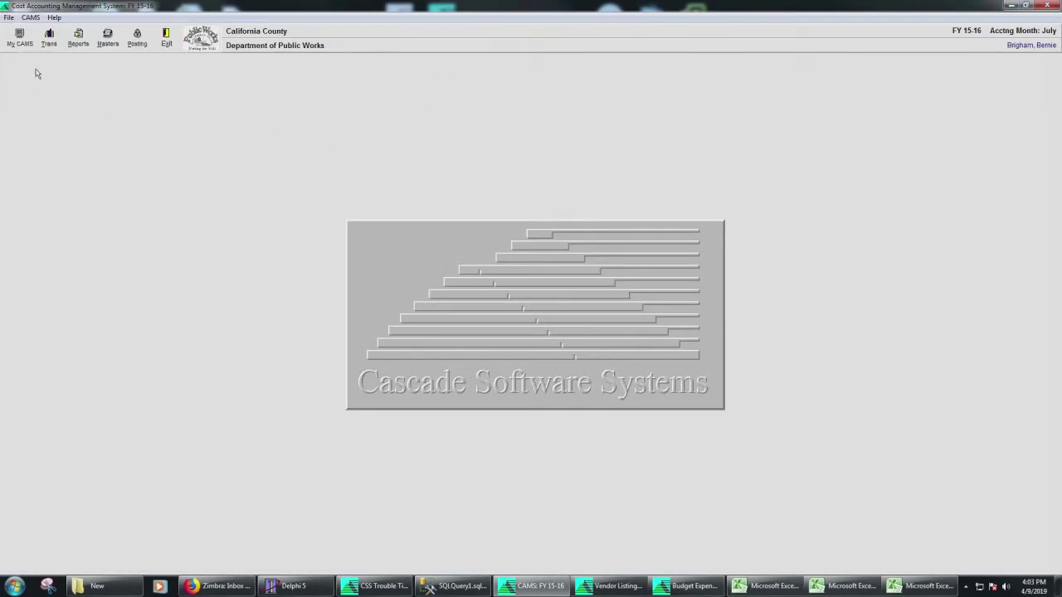
Open the saved report templates configuration and show the details of the Timecard Audit Trail -- Tutorial template.
{"action": "left_click", "coordinate": [19, 38]}
{"action": "mouse_move", "coordinate": [40, 84]}
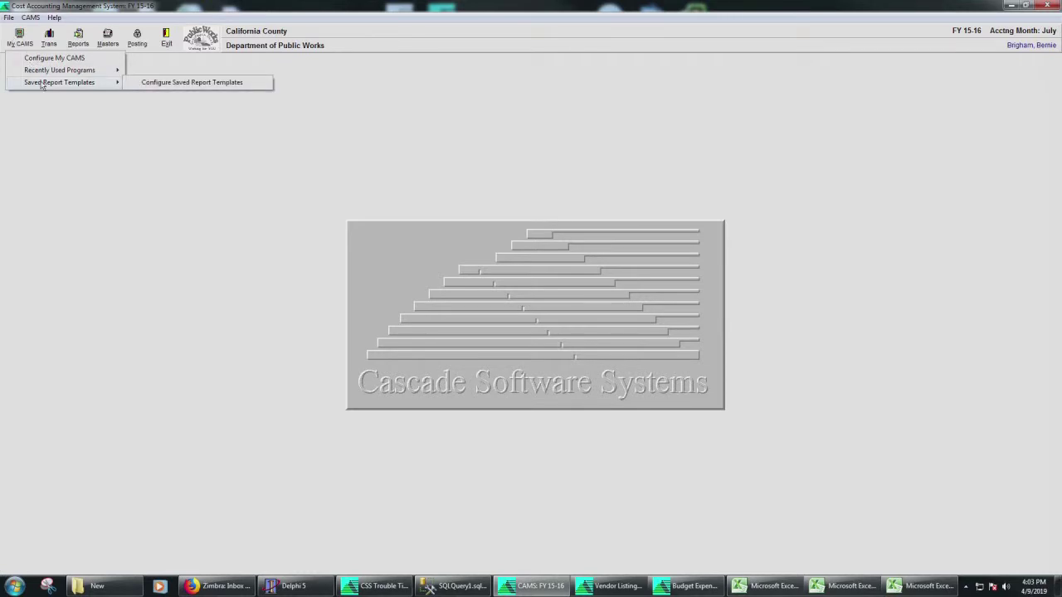
{"action": "left_click", "coordinate": [212, 83]}
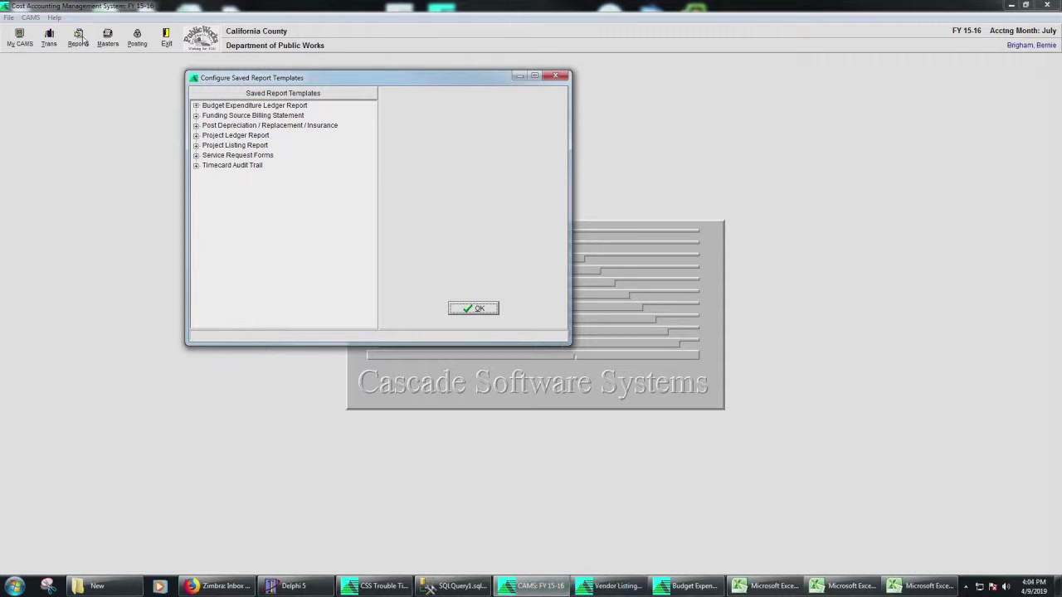
{"action": "left_click", "coordinate": [196, 165]}
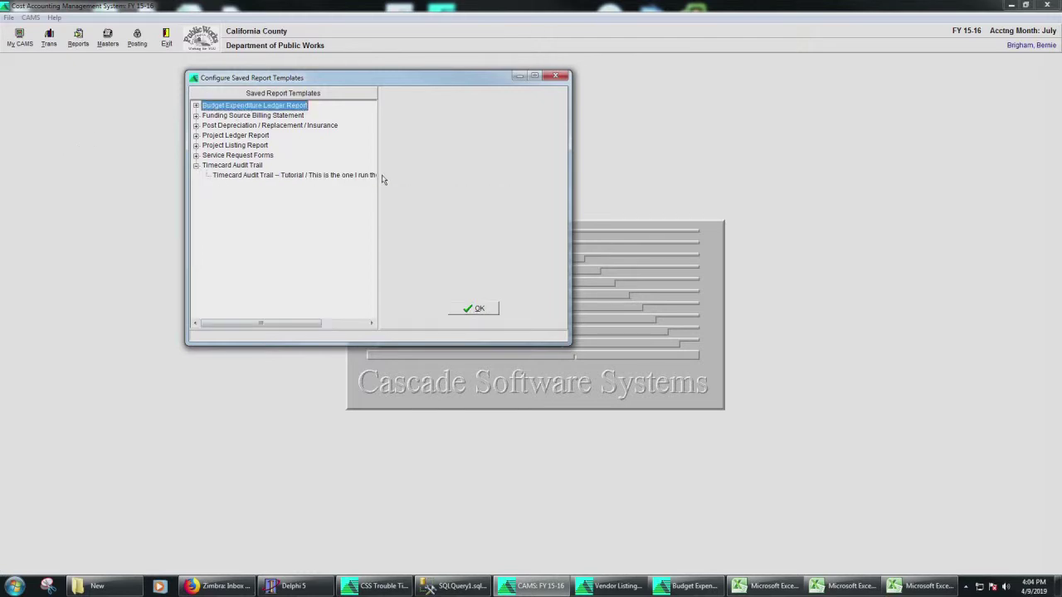
{"action": "left_click", "coordinate": [306, 176]}
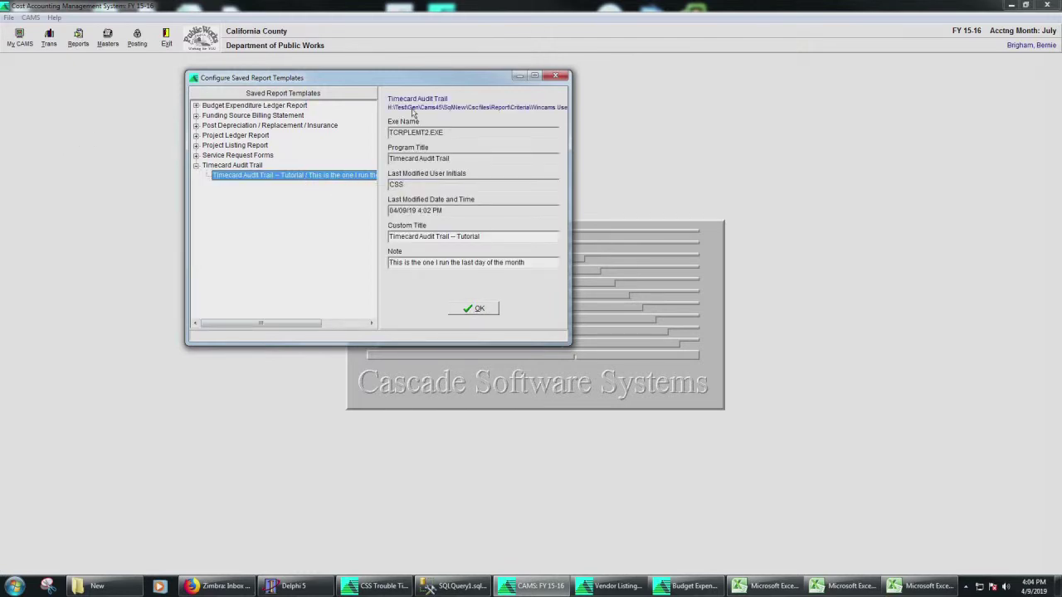
Review the last modified details, custom title and note of the Timecard Audit Trail -- Tutorial template, and close the template configuration.
{"action": "double_click", "coordinate": [419, 185]}
{"action": "left_click", "coordinate": [449, 209]}
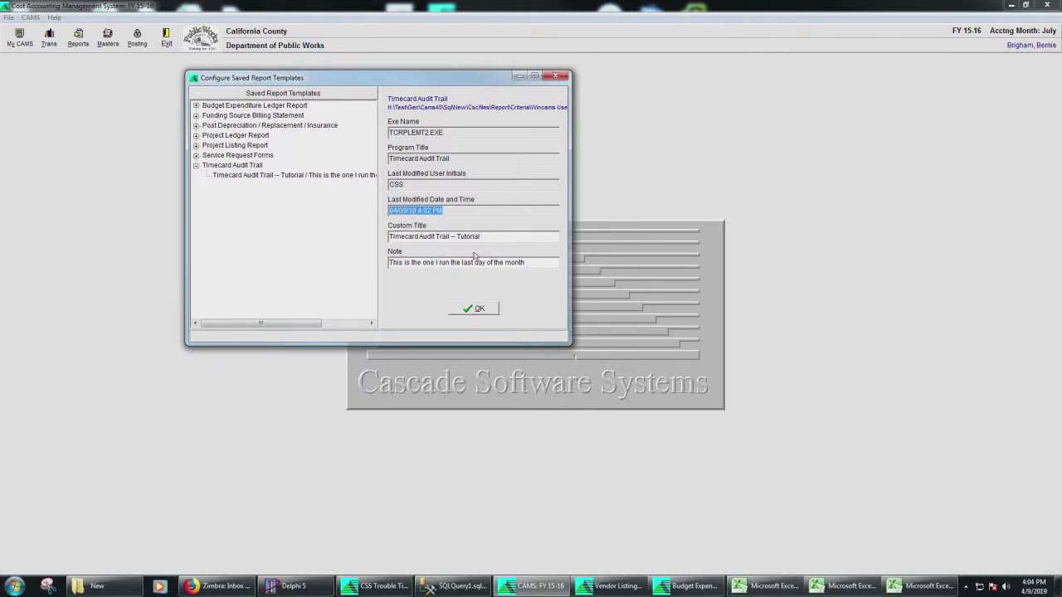
{"action": "left_click", "coordinate": [528, 264]}
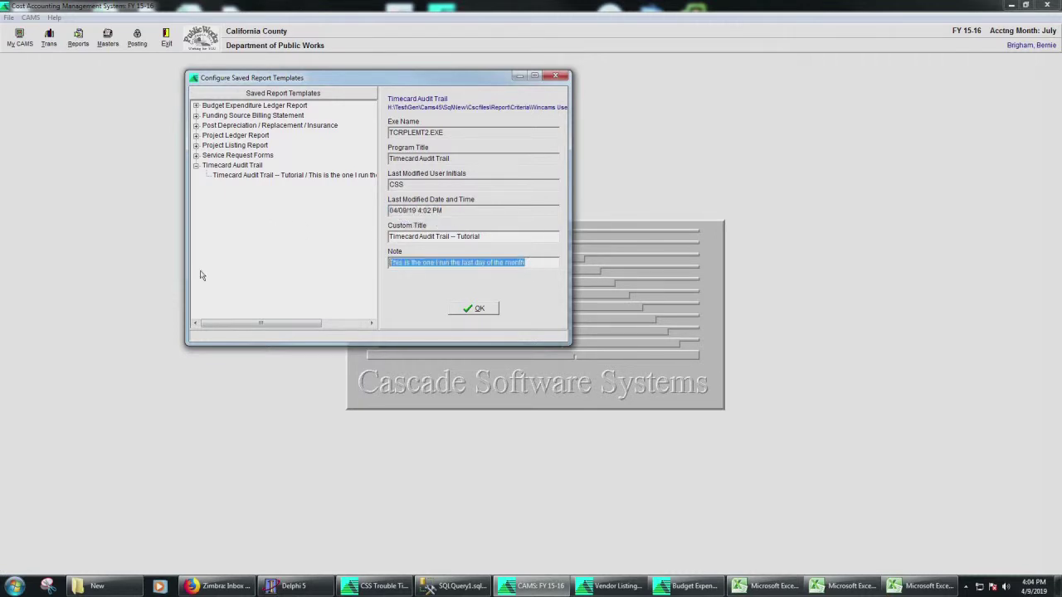
{"action": "left_click", "coordinate": [236, 180]}
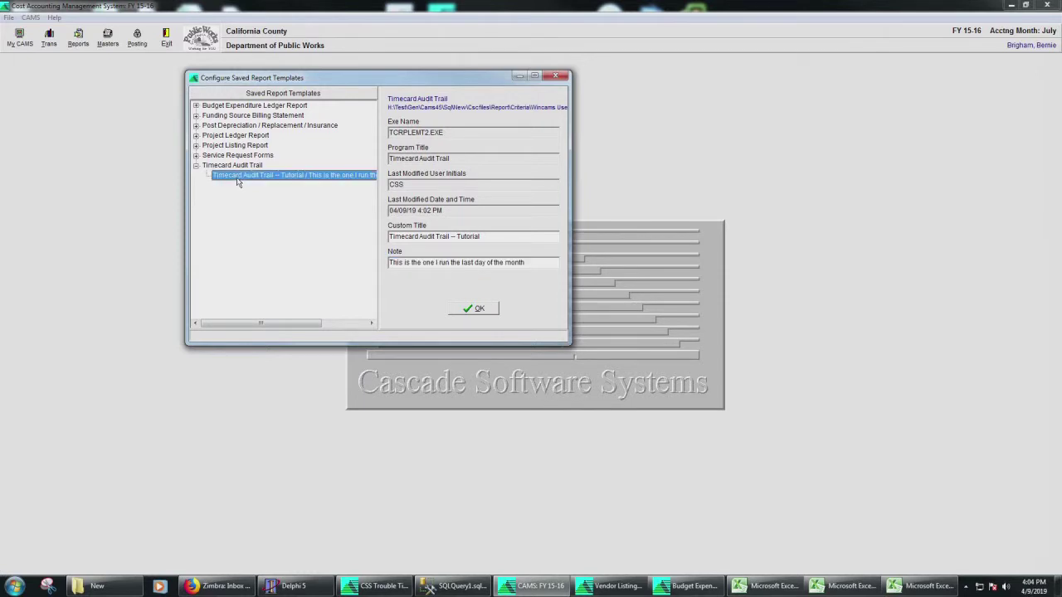
{"action": "key", "text": "Escape"}
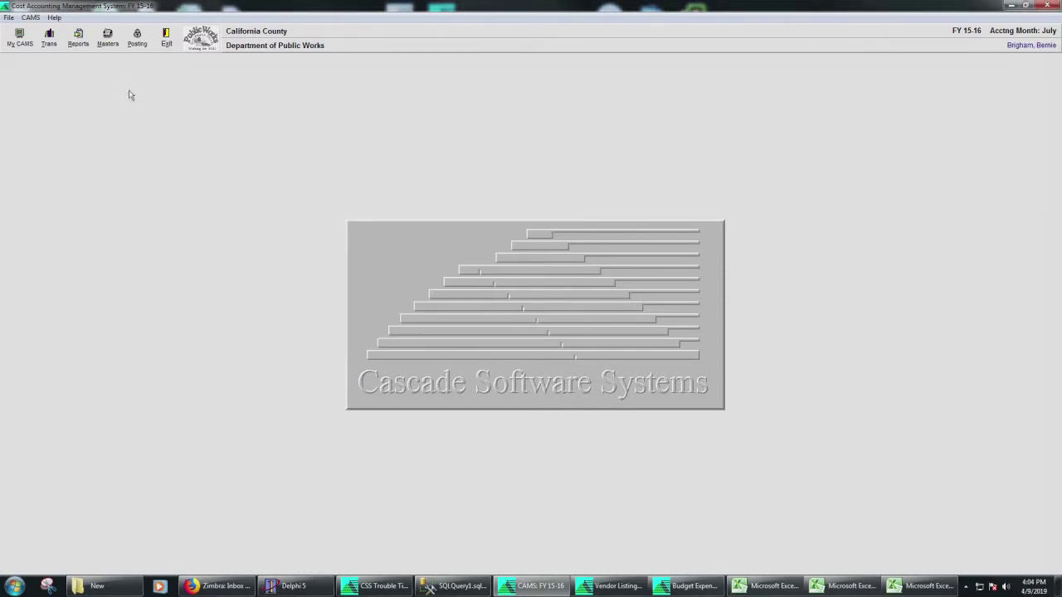
Open the Timecard Audit Trail report directly from its saved template Timecard Audit Trail -- Tutorial.
{"action": "left_click", "coordinate": [19, 38]}
{"action": "mouse_move", "coordinate": [46, 85]}
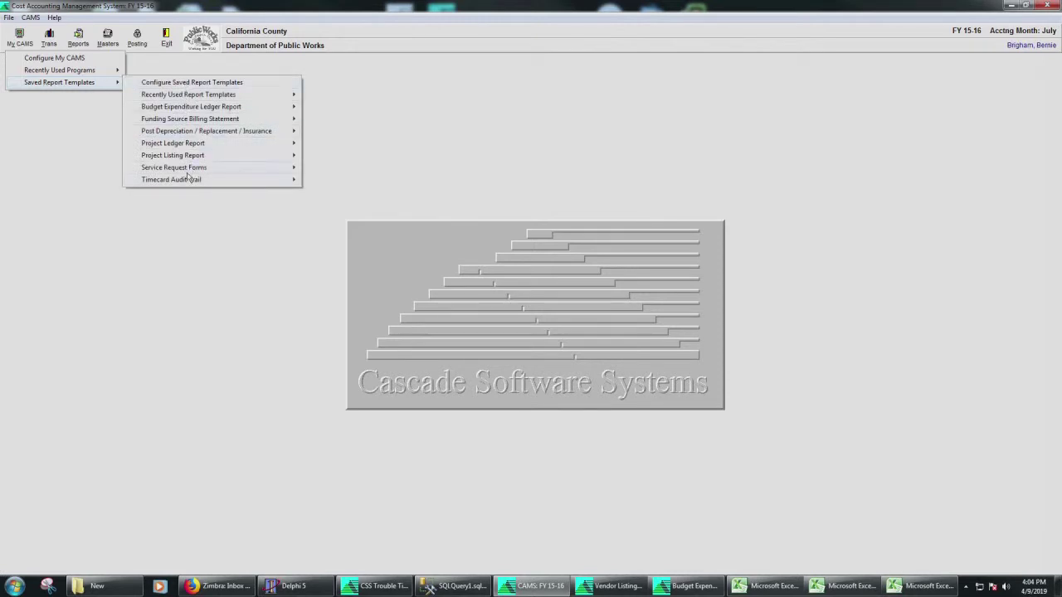
{"action": "mouse_move", "coordinate": [191, 180]}
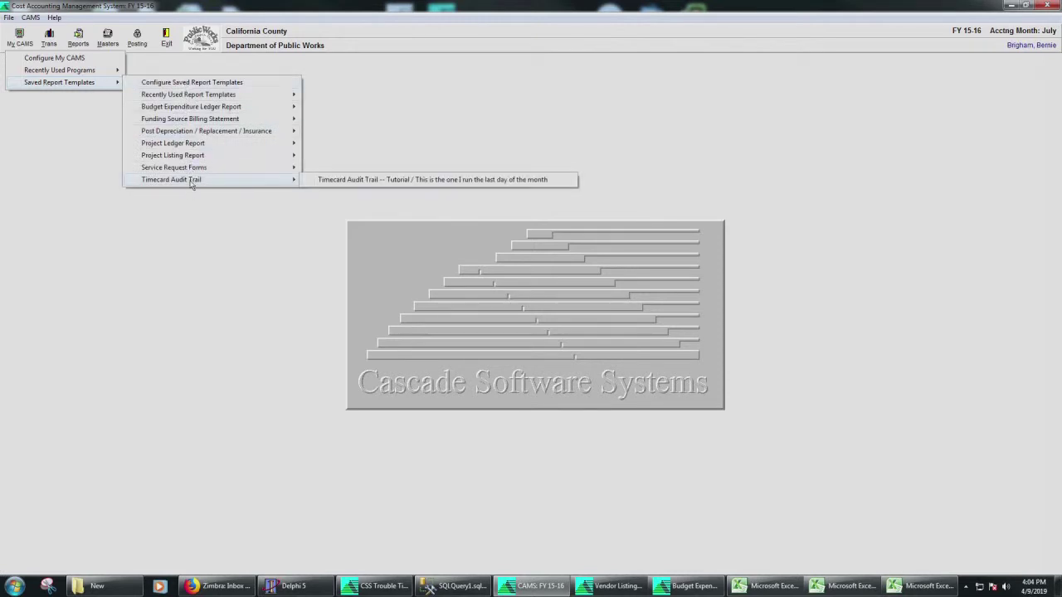
{"action": "left_click", "coordinate": [368, 181]}
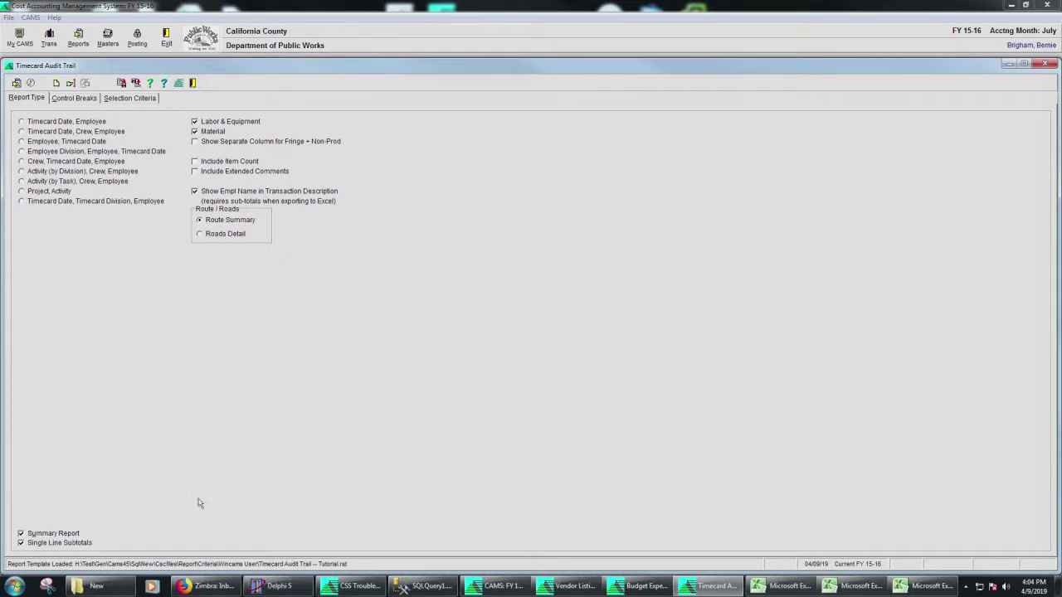
Add a custom selection criterion to the Timecard Audit Trail that includes Timecard Date from 04/01/19 to 05/01/19.
{"action": "left_click", "coordinate": [90, 97]}
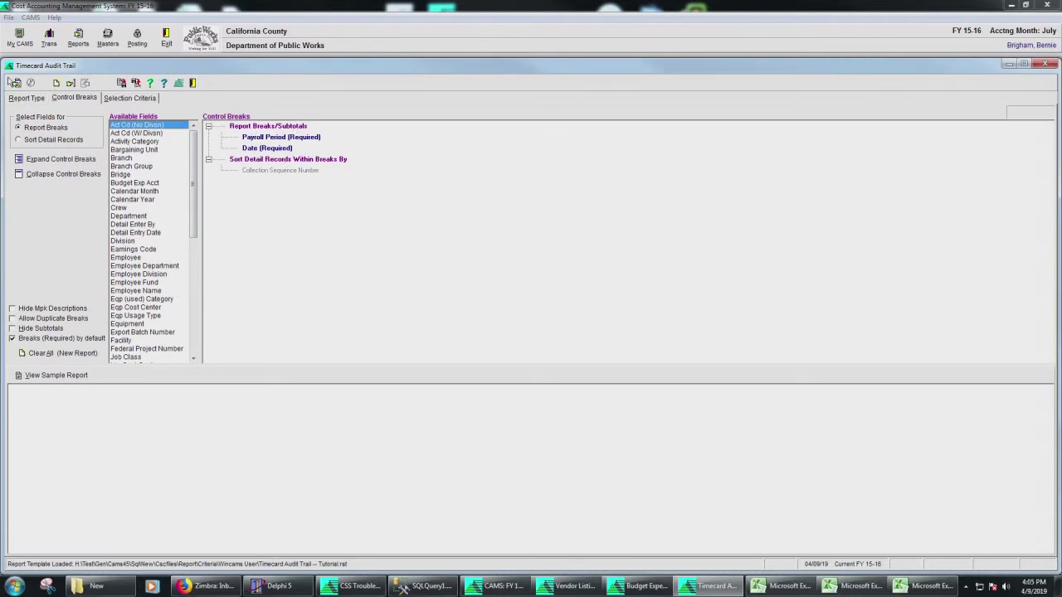
{"action": "left_click", "coordinate": [135, 99]}
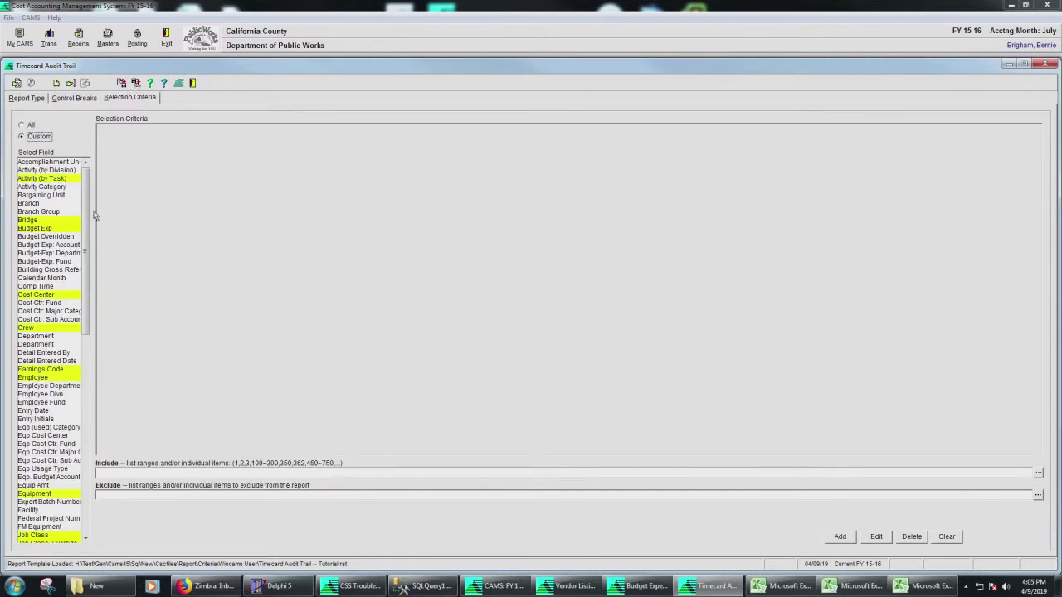
{"action": "left_click_drag", "start_coordinate": [84, 226], "coordinate": [86, 269]}
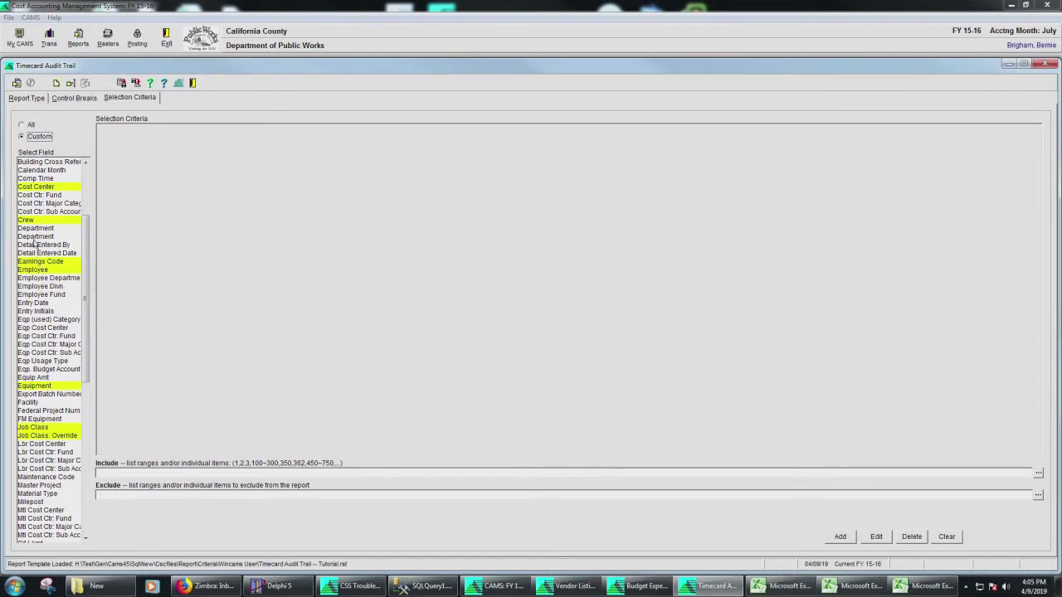
{"action": "left_click_drag", "start_coordinate": [86, 361], "coordinate": [86, 514]}
{"action": "left_click", "coordinate": [54, 493]}
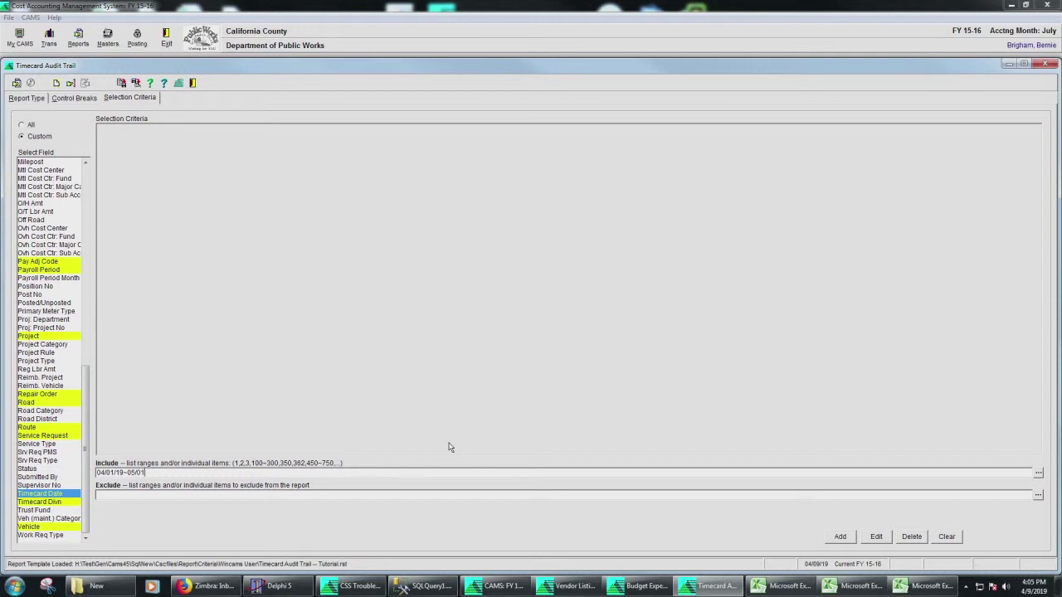
{"action": "key", "text": "Return"}
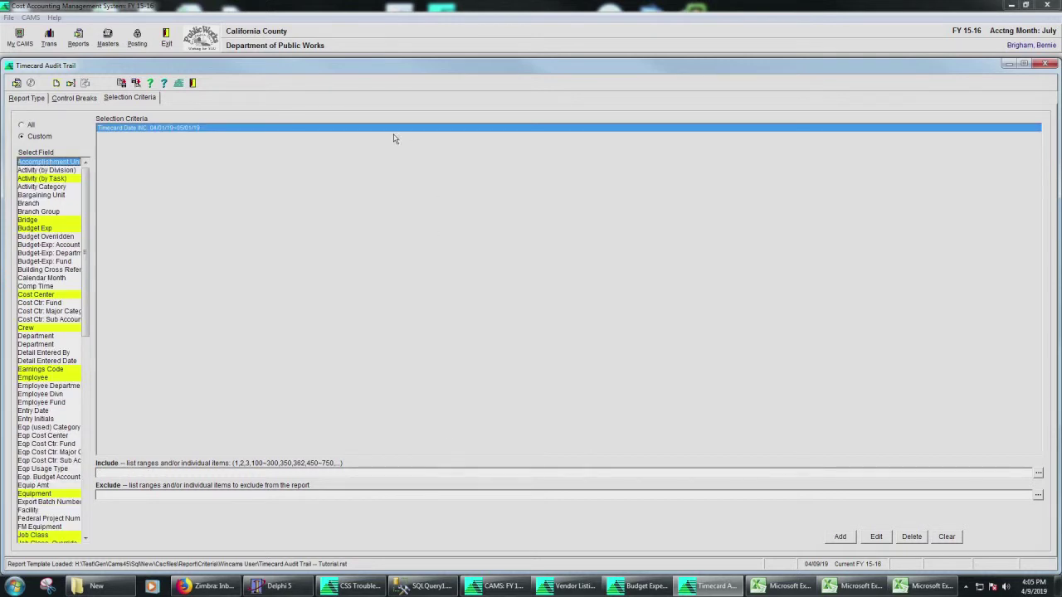
Review the report type options and control breaks loaded from the Timecard Audit Trail template.
{"action": "left_click", "coordinate": [46, 101]}
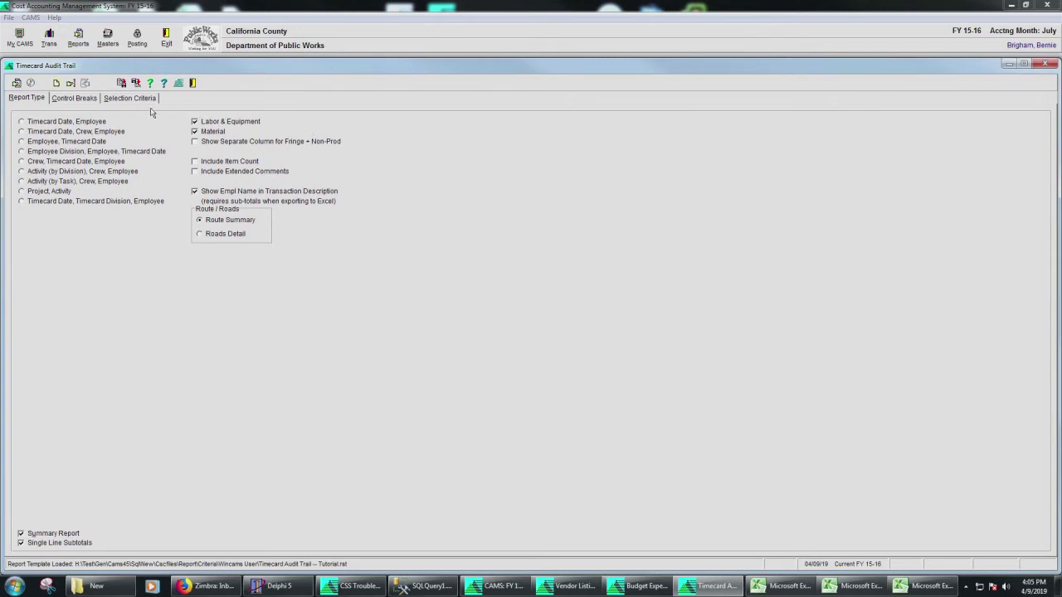
{"action": "left_click", "coordinate": [76, 98]}
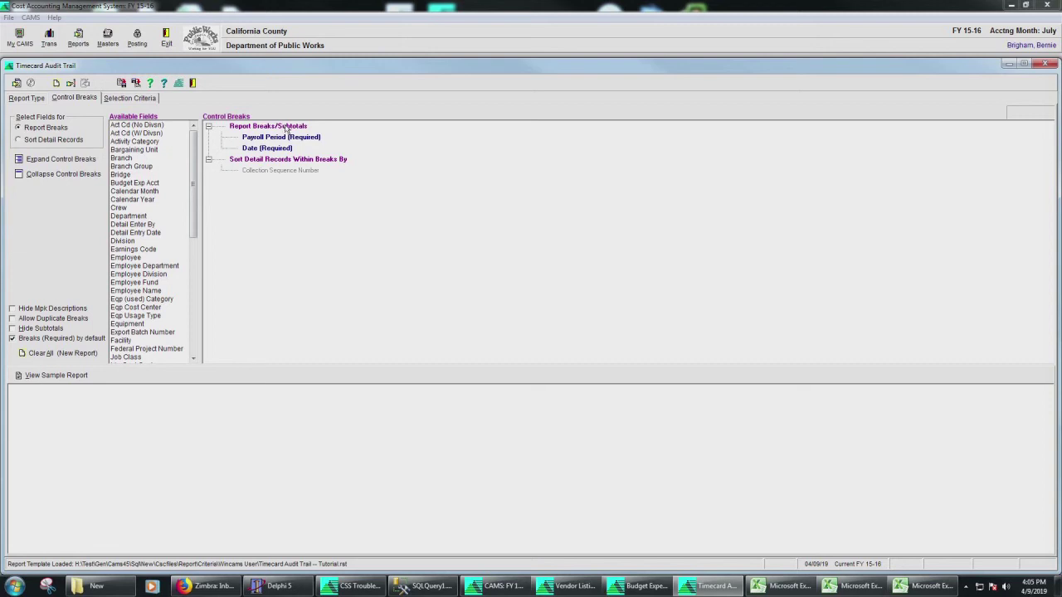
{"action": "left_click", "coordinate": [25, 98]}
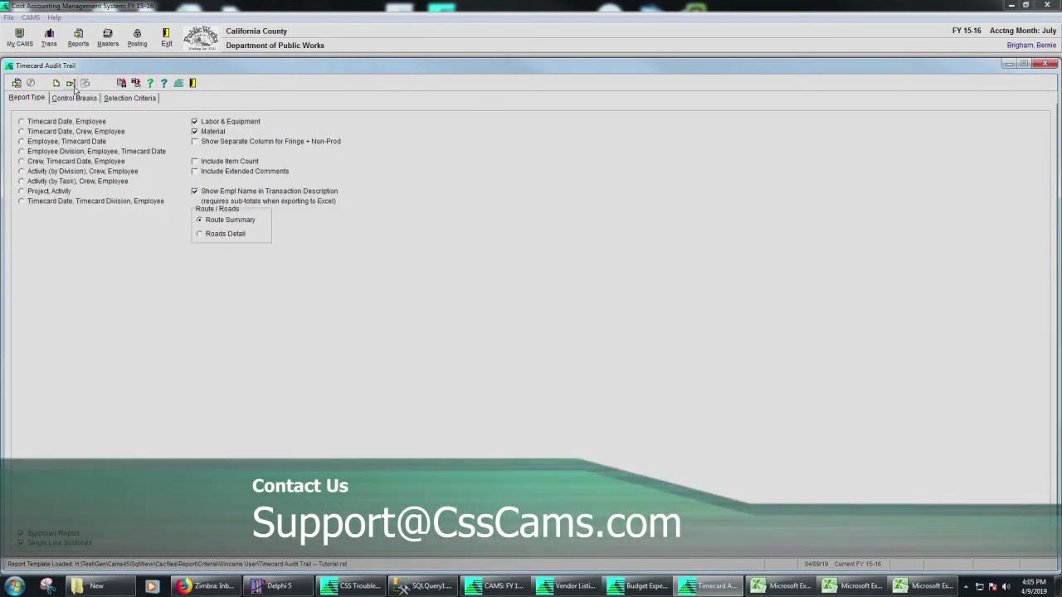